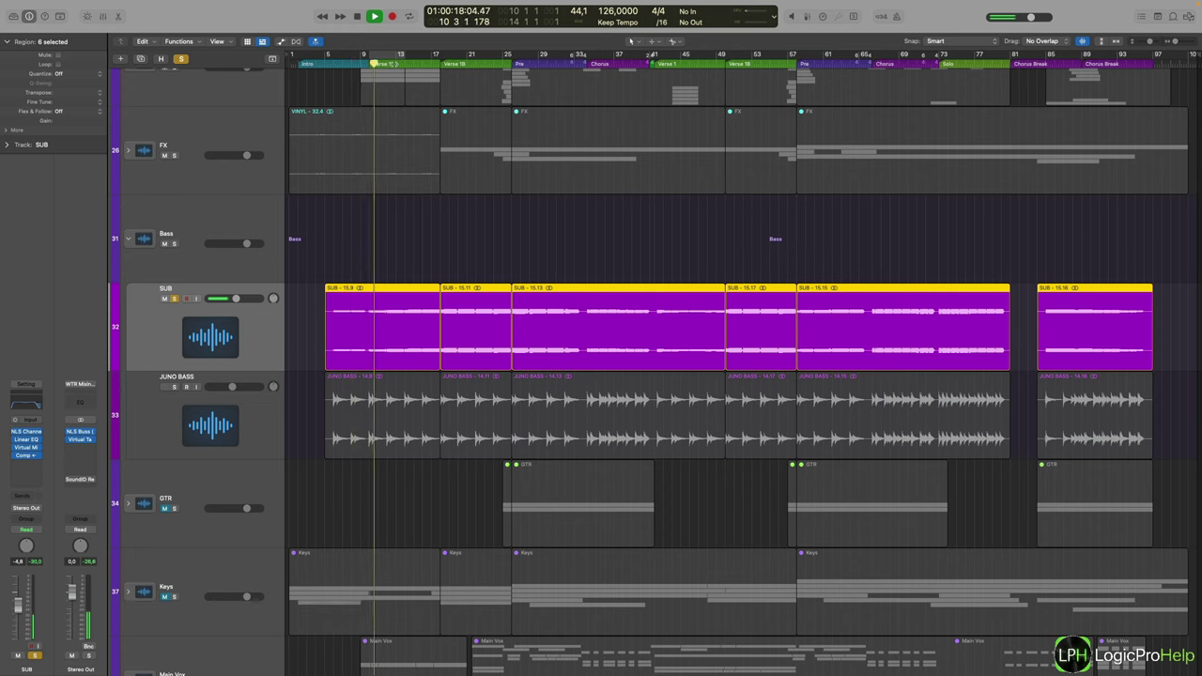
Play the soloed SUB track from around bar 13 and bar 17, leaving its first region selected when playback stops
{"action": "left_click", "coordinate": [395, 61]}
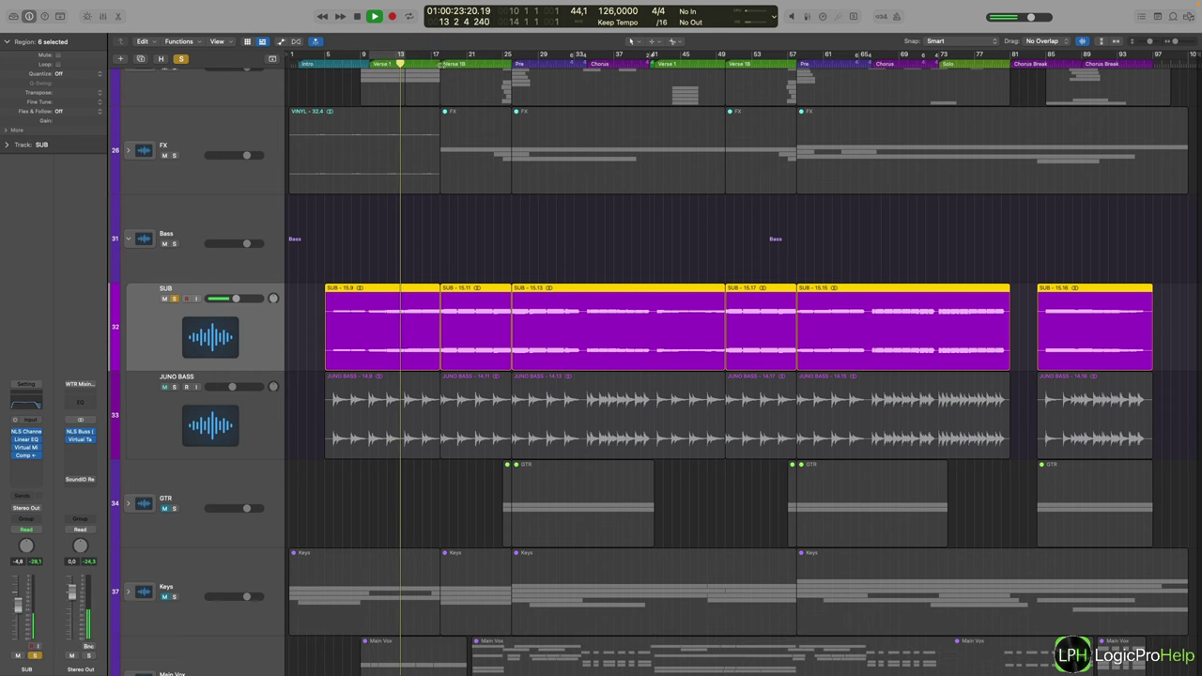
{"action": "left_click", "coordinate": [441, 60]}
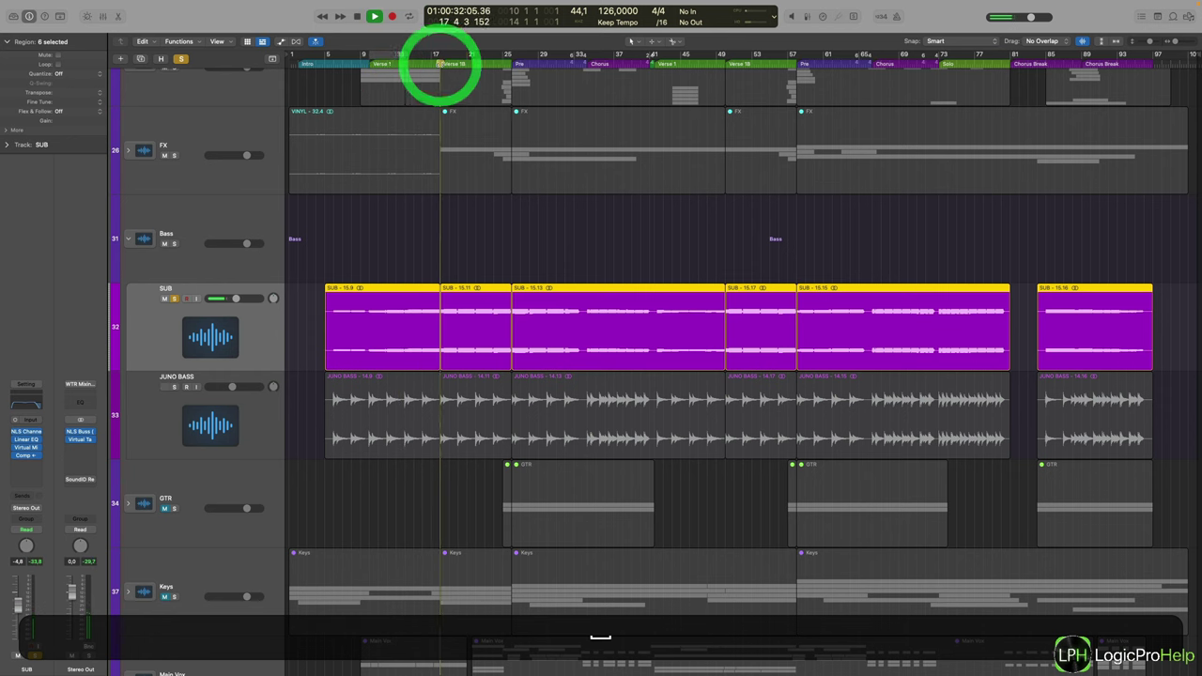
{"action": "left_click", "coordinate": [482, 289]}
{"action": "left_click", "coordinate": [572, 306]}
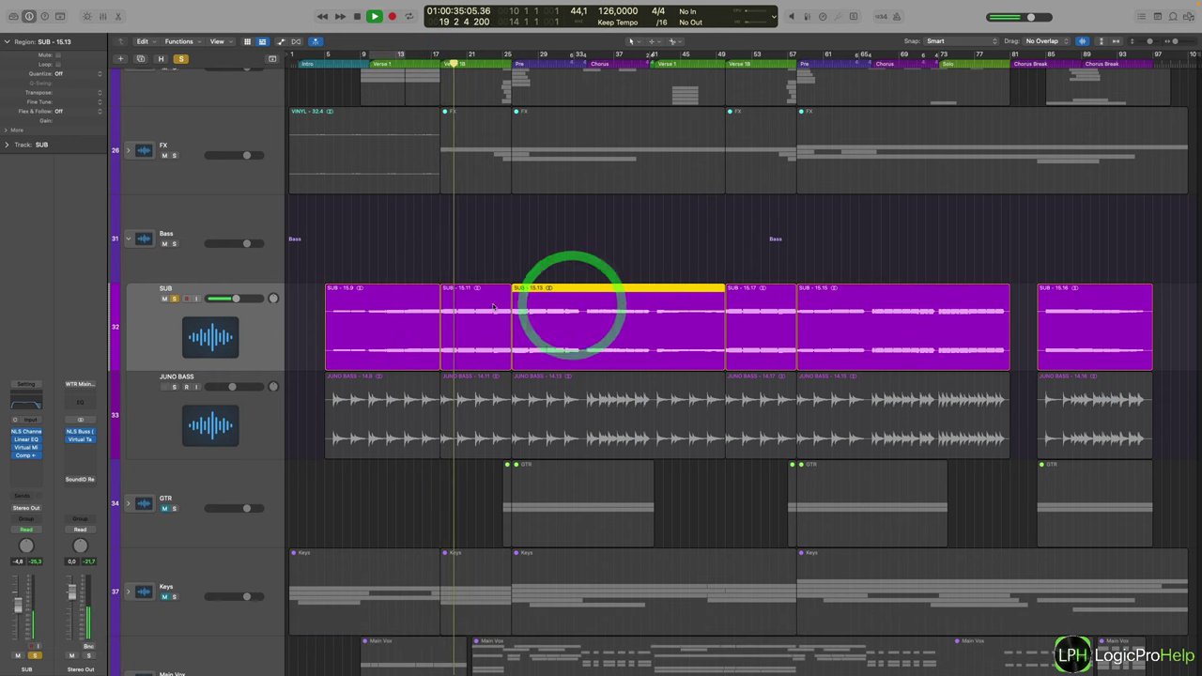
{"action": "left_click", "coordinate": [370, 312]}
{"action": "key", "text": "space"}
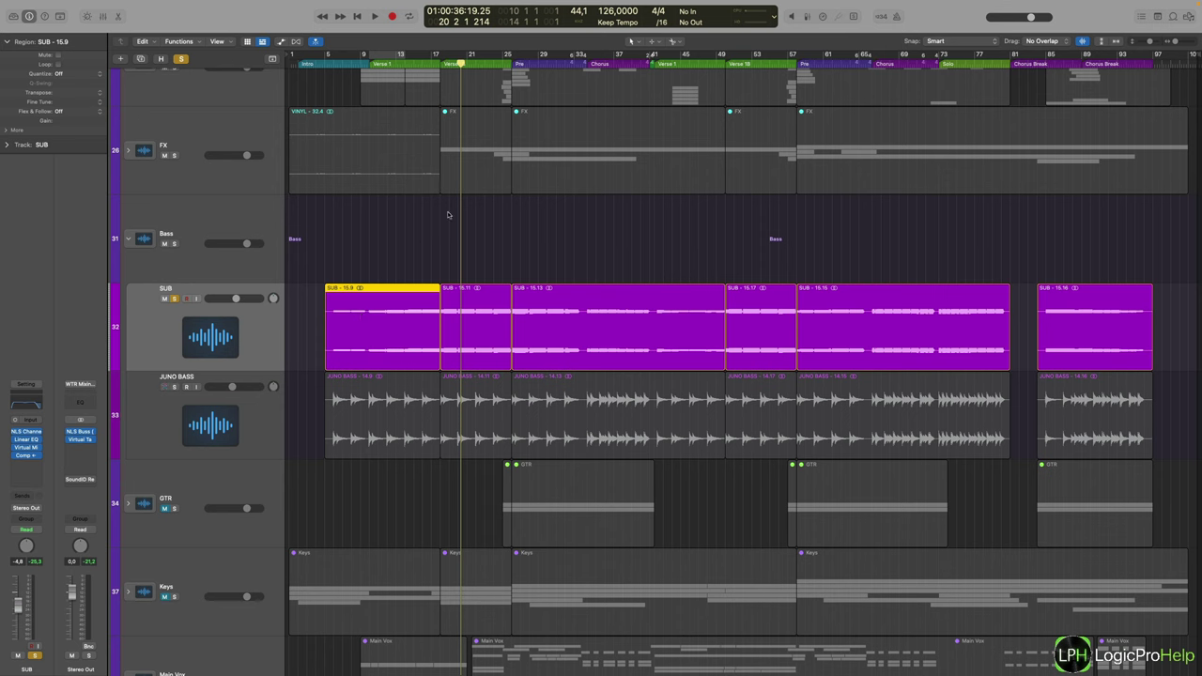
Solo the JUNO BASS track in place of SUB, play it from bar 17, and stop playback with that track selected
{"action": "left_click", "coordinate": [174, 386]}
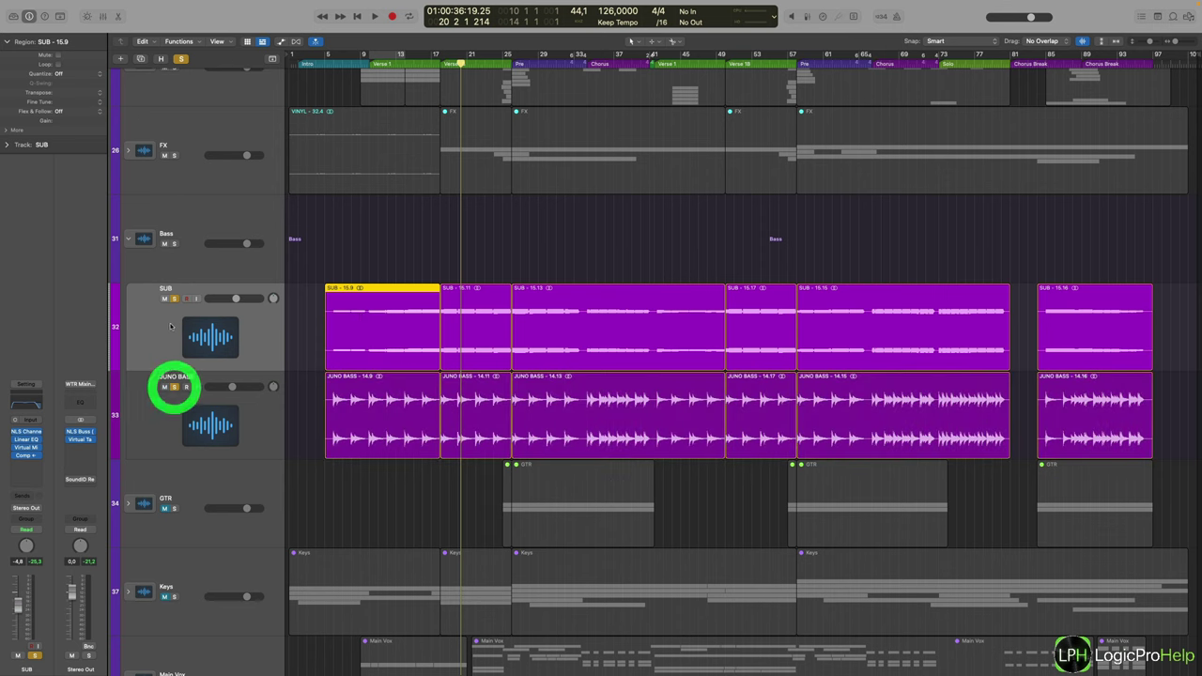
{"action": "left_click", "coordinate": [174, 298]}
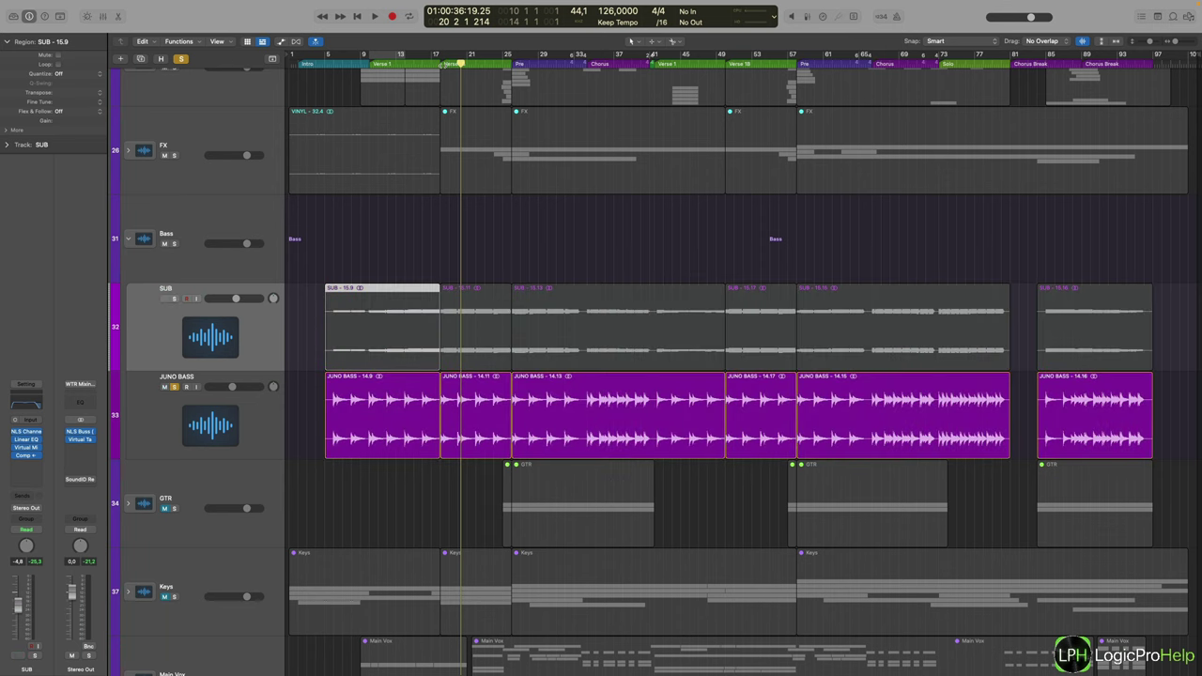
{"action": "left_click", "coordinate": [442, 59]}
{"action": "key", "text": "space"}
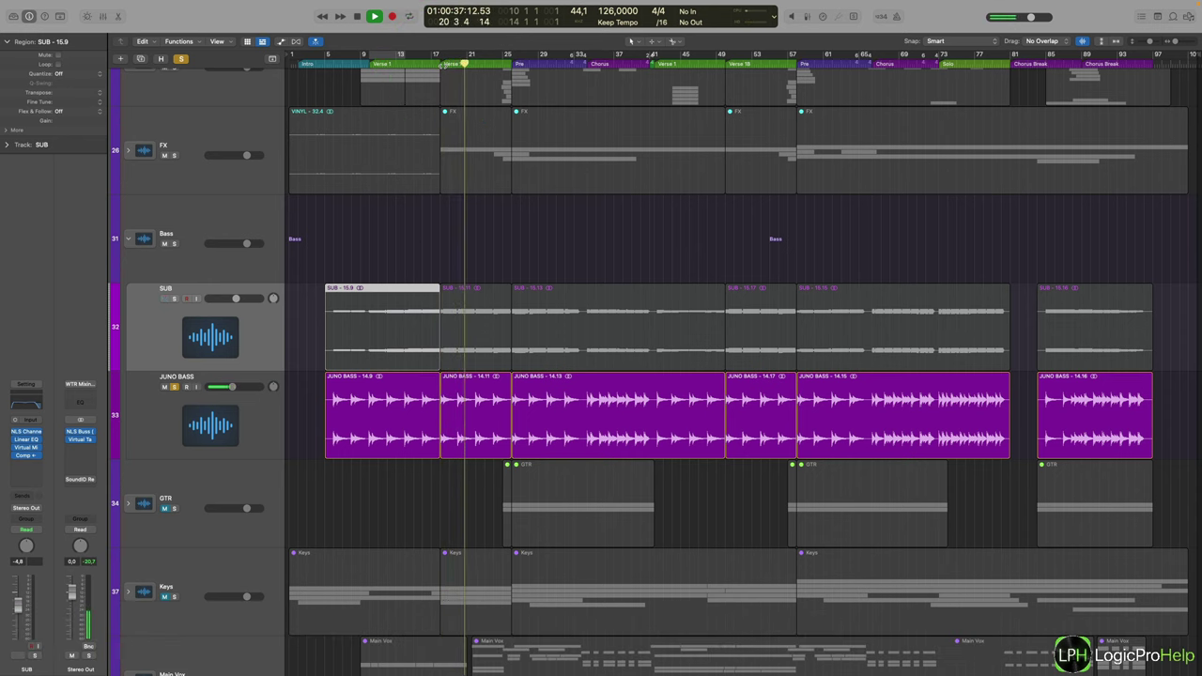
{"action": "left_click", "coordinate": [147, 403]}
{"action": "key", "text": "space"}
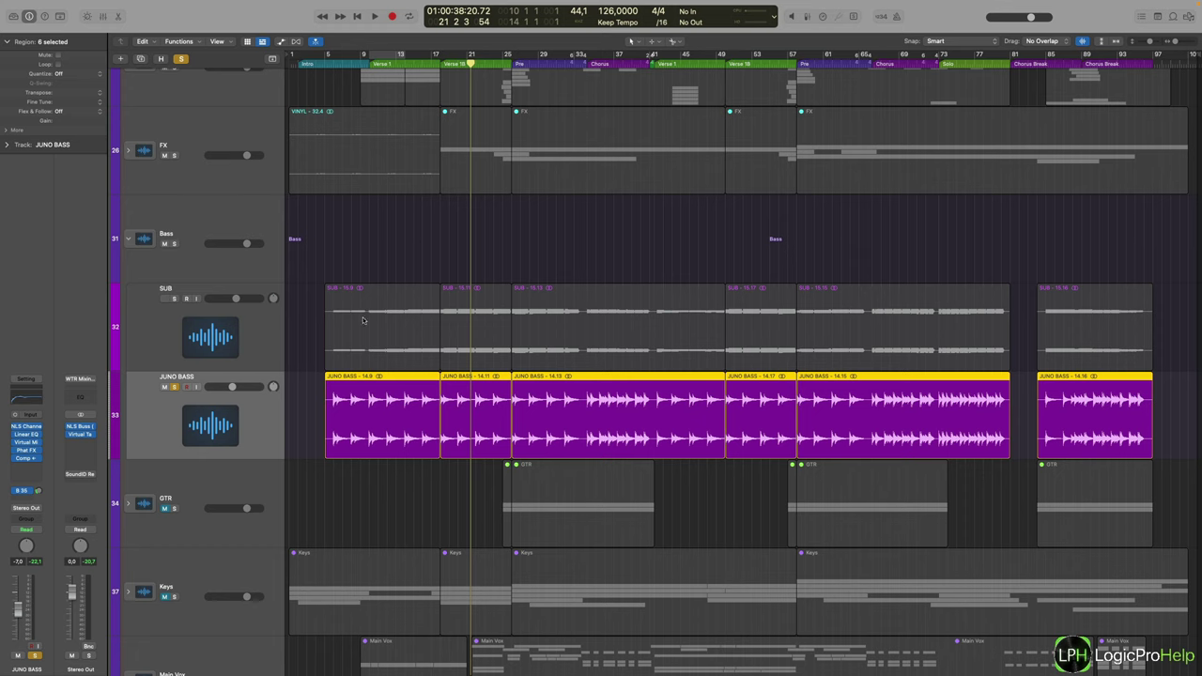
Solo SUB together with JUNO BASS and play both from bar 17, finishing with the SUB track selected
{"action": "left_click", "coordinate": [175, 299]}
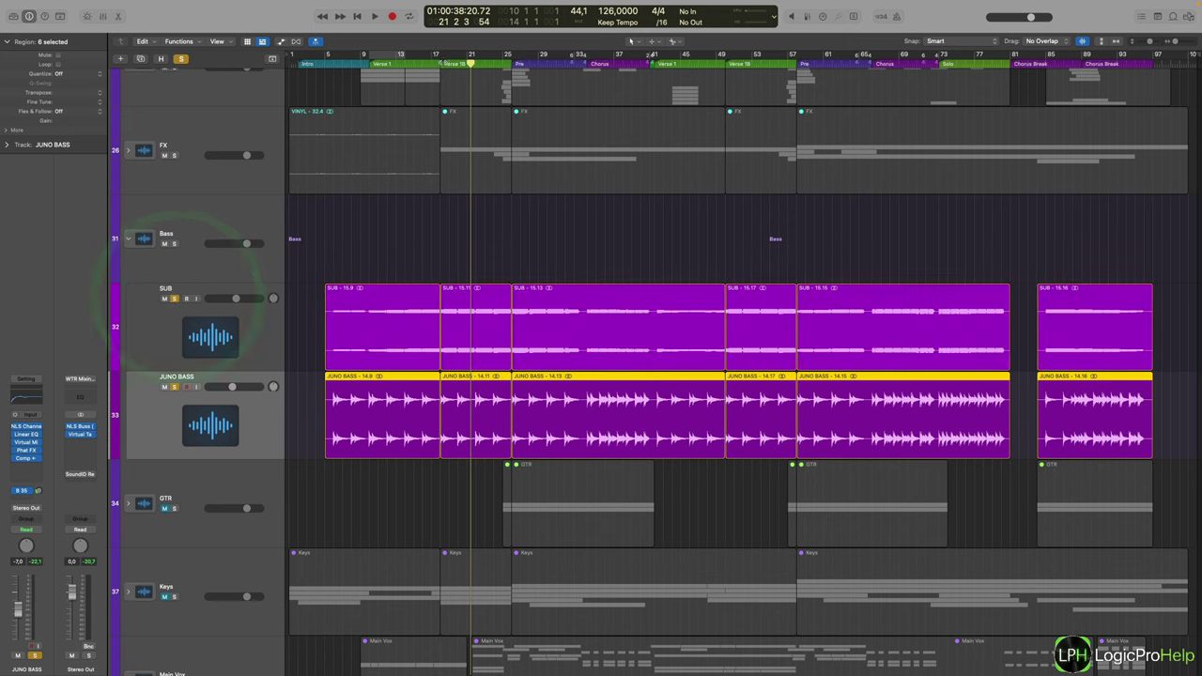
{"action": "left_click", "coordinate": [441, 62]}
{"action": "key", "text": "space"}
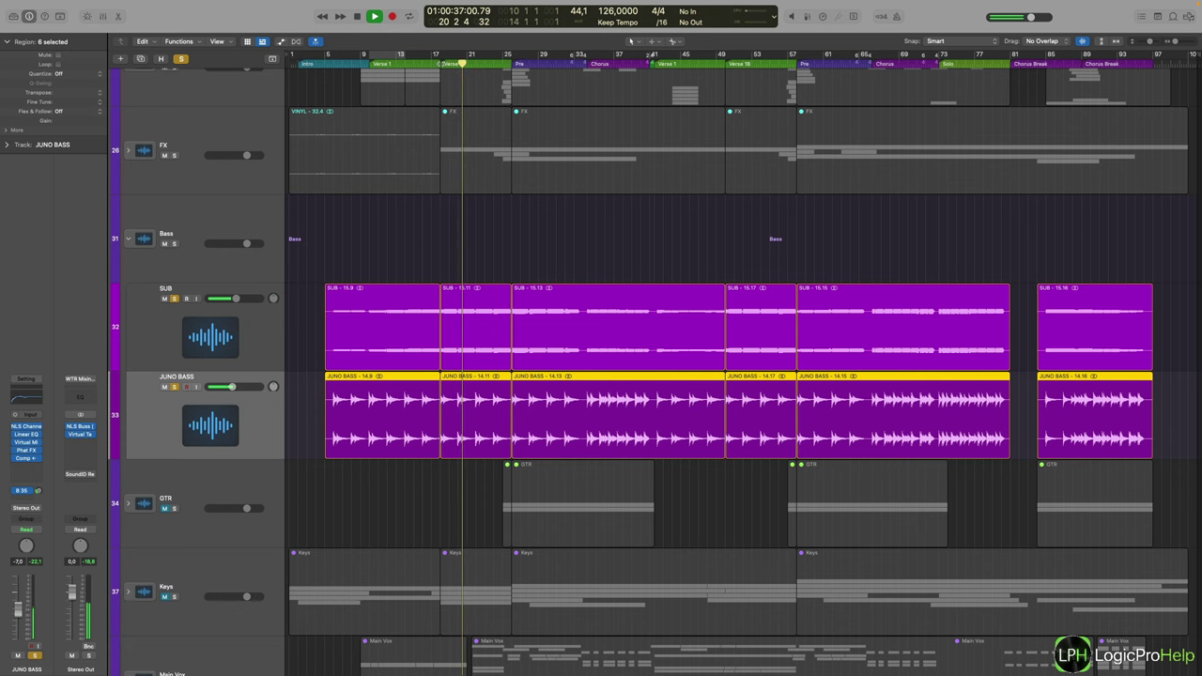
{"action": "left_click", "coordinate": [268, 338]}
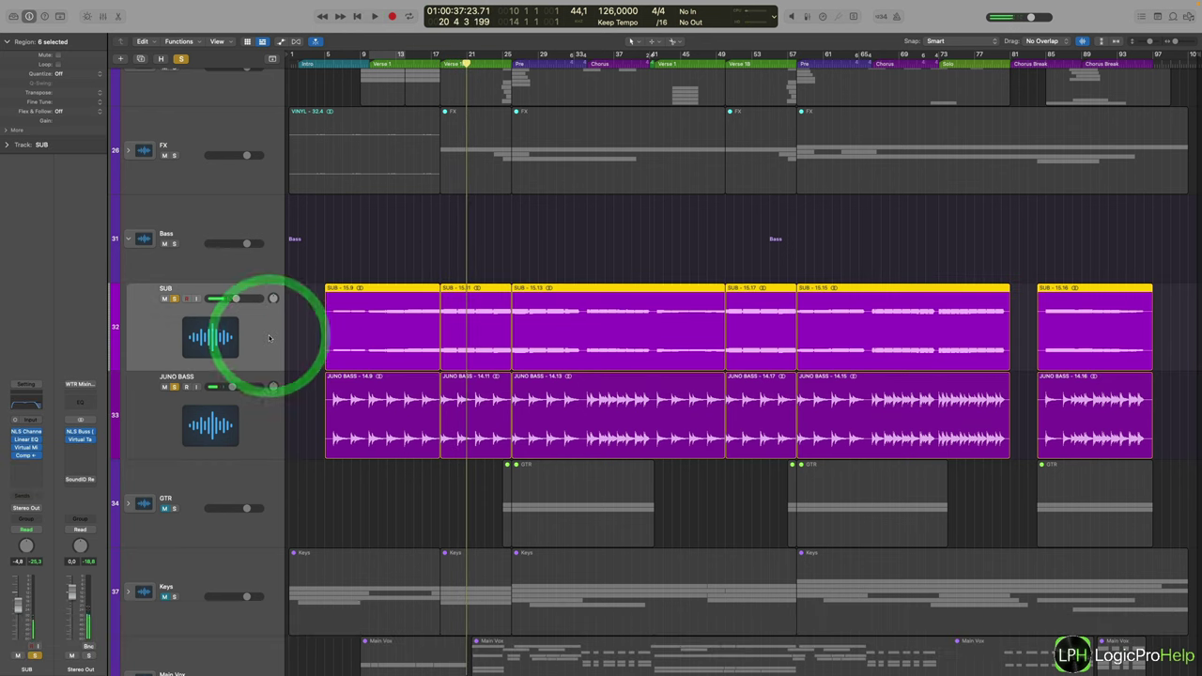
In the mixer, mute JUNO BASS and bypass the Linear Phase EQ, Virtual Mix Rack and Compressor inserts on the SUB channel
{"action": "key", "text": "x"}
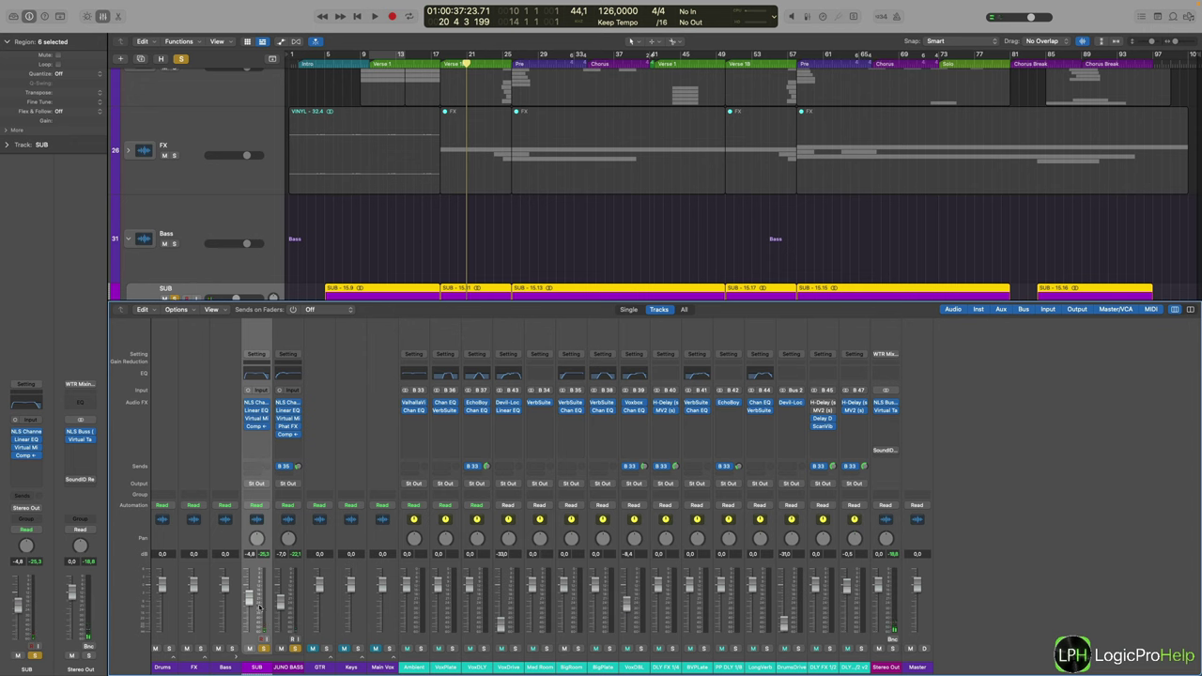
{"action": "left_click", "coordinate": [280, 649]}
{"action": "left_click_drag", "start_coordinate": [246, 411], "coordinate": [246, 429]}
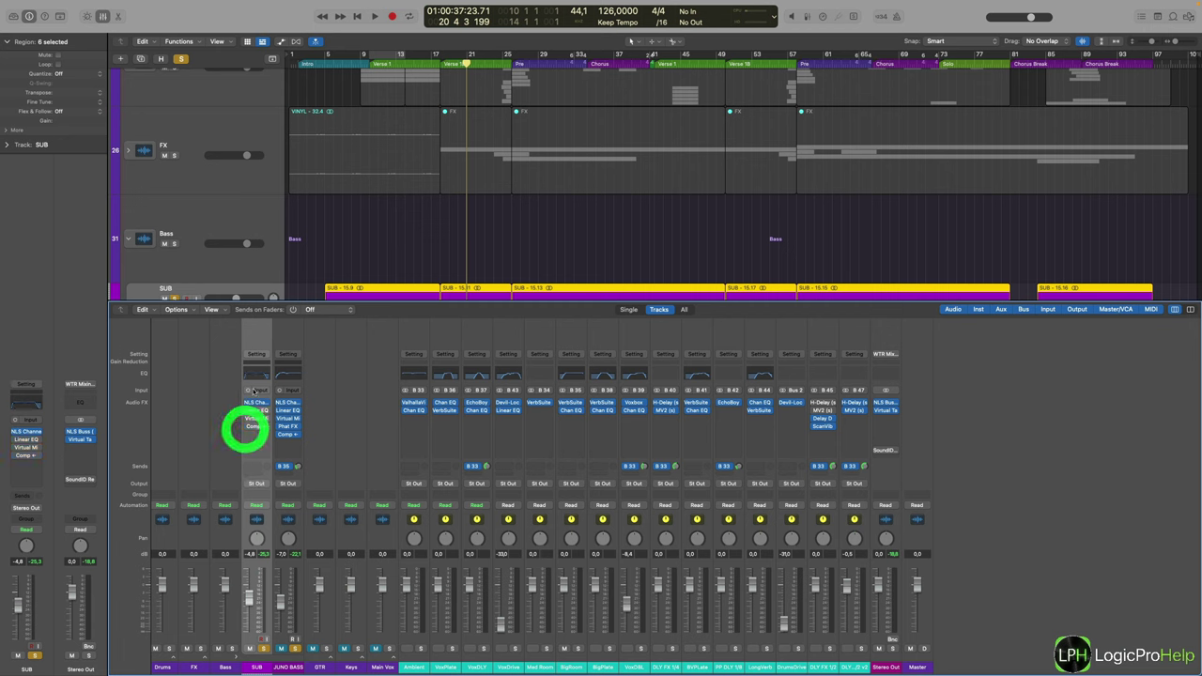
Open the NLS Channel plug-in on the SUB channel and reposition its window with the SUB track in view
{"action": "left_click", "coordinate": [256, 403]}
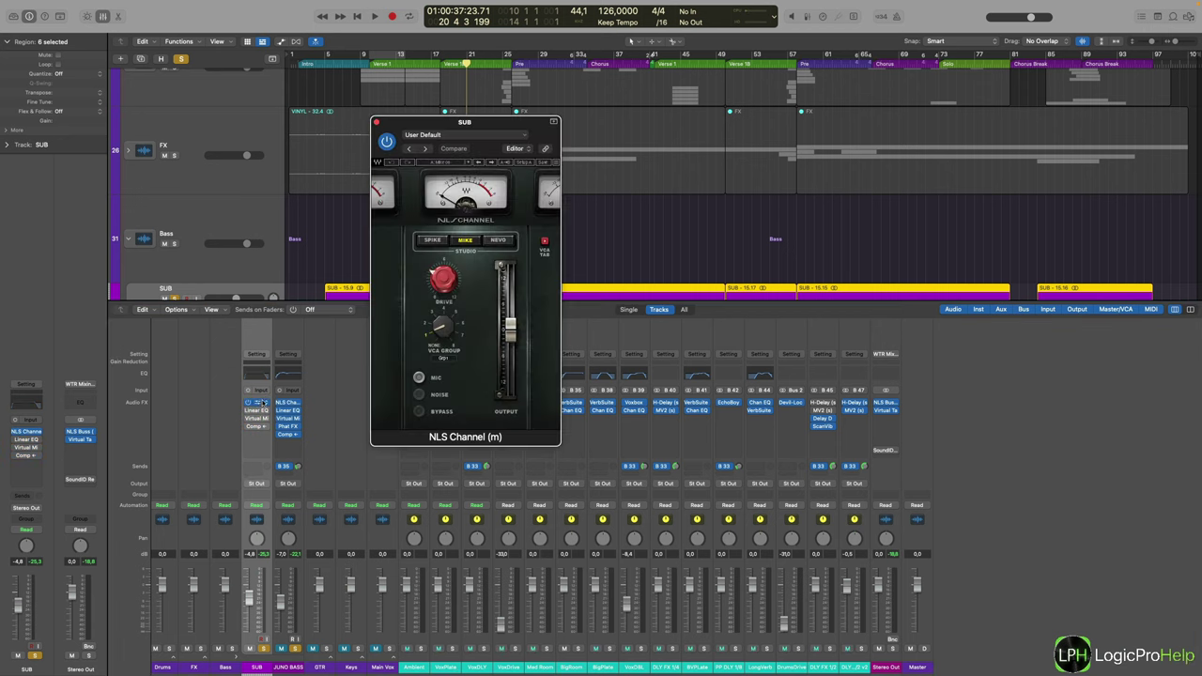
{"action": "scroll", "coordinate": [289, 243], "scroll_direction": "down", "scroll_amount": 3}
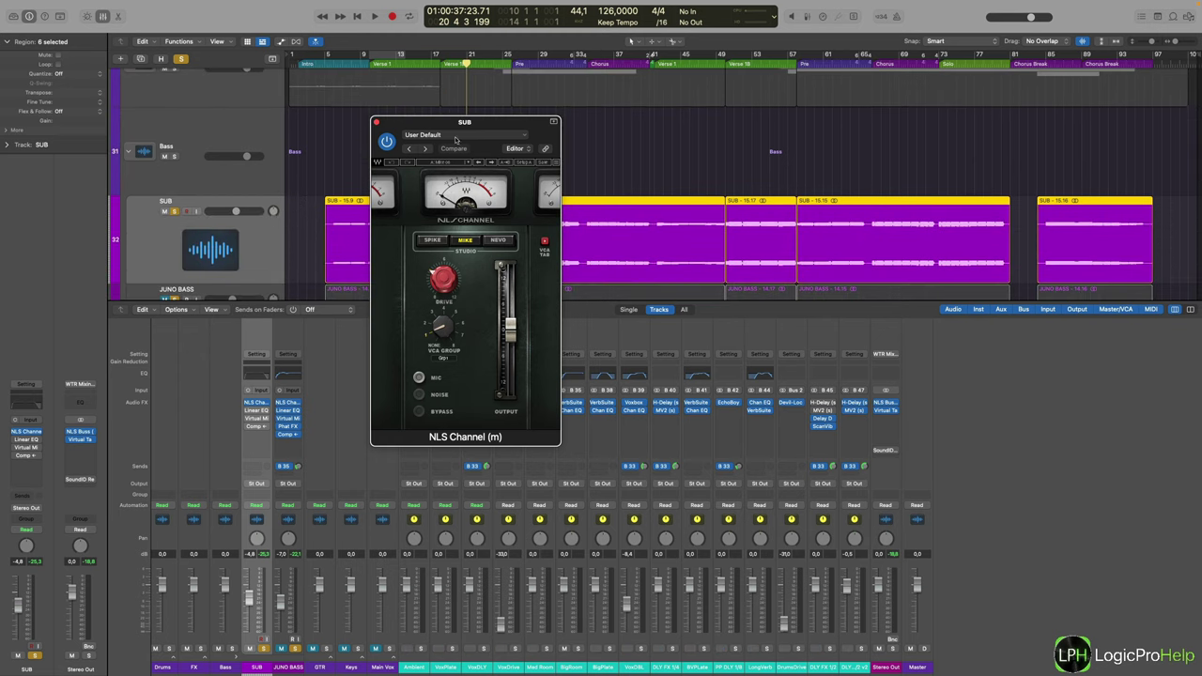
{"action": "left_click_drag", "start_coordinate": [446, 127], "coordinate": [564, 134]}
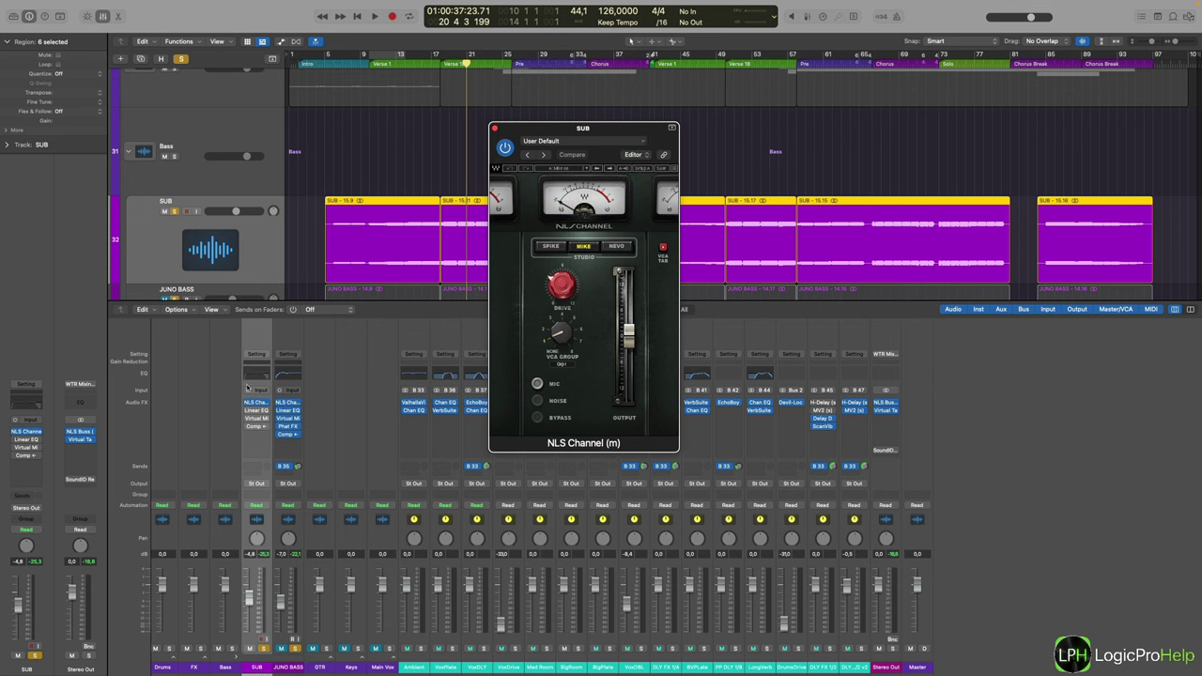
{"action": "scroll", "coordinate": [333, 218], "scroll_direction": "down", "scroll_amount": 2}
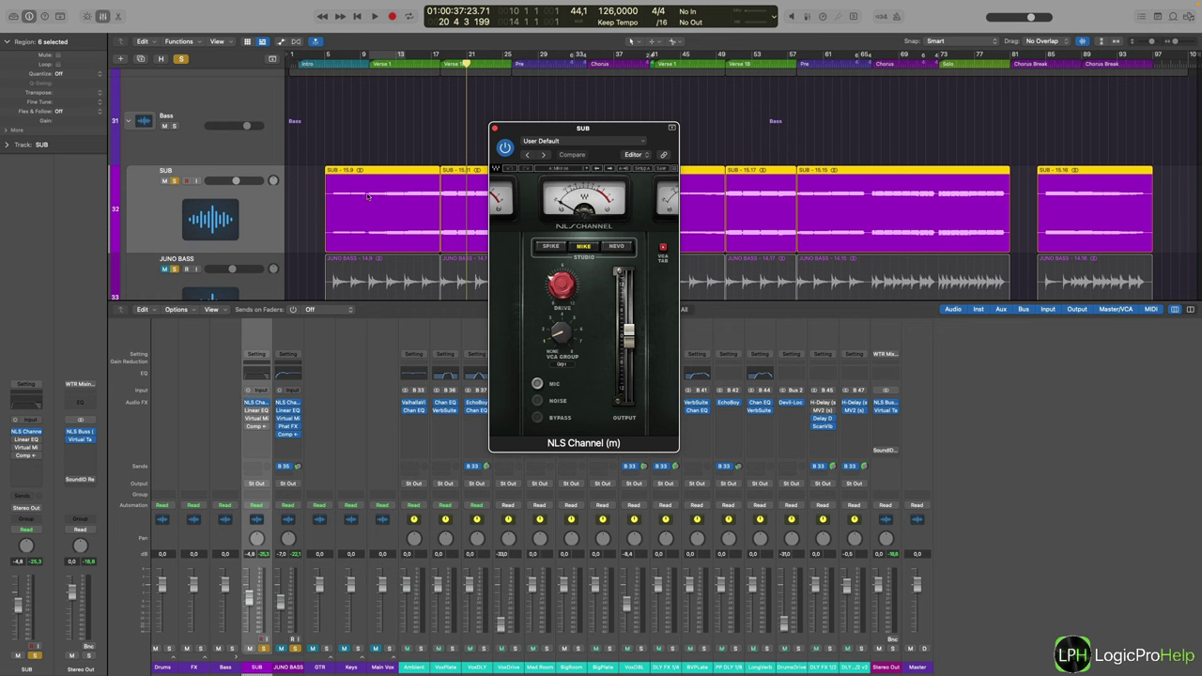
Examine the waveform of SUB's first regions up close with the NLS Channel window moved clear, and return to the full arrangement
{"action": "left_click", "coordinate": [310, 179], "text": "ctrl+alt"}
{"action": "left_click", "coordinate": [386, 254], "text": "ctrl+alt"}
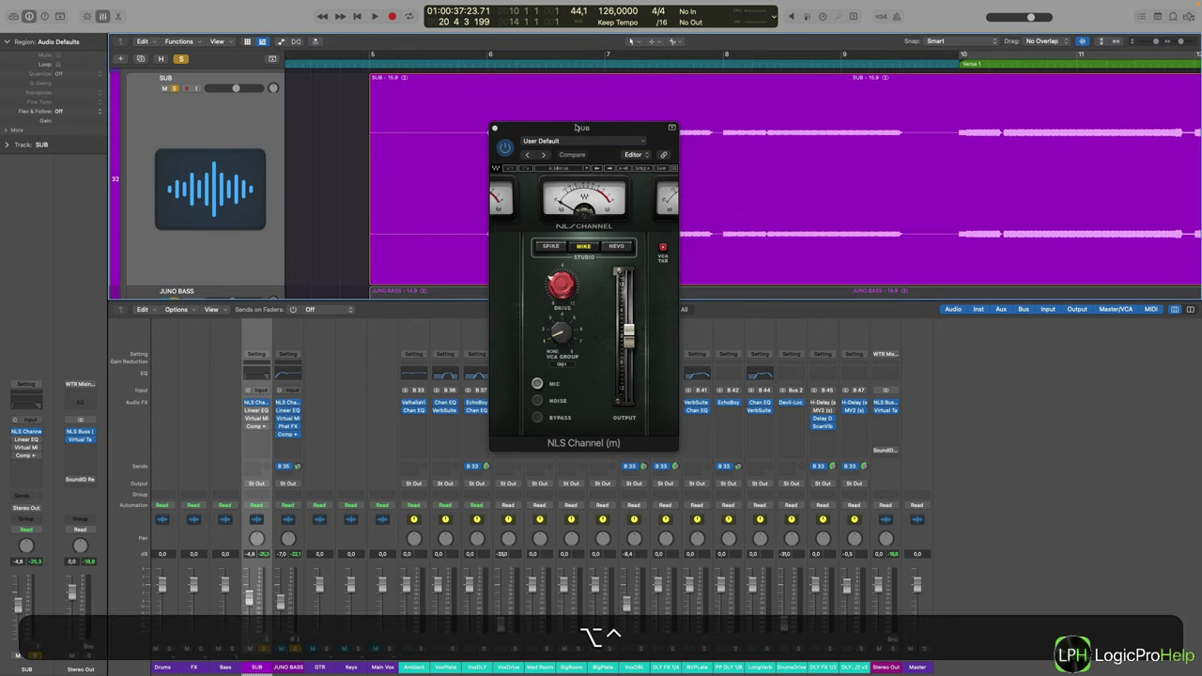
{"action": "left_click_drag", "start_coordinate": [577, 127], "coordinate": [674, 354]}
{"action": "scroll", "coordinate": [610, 188], "scroll_direction": "up", "scroll_amount": 3}
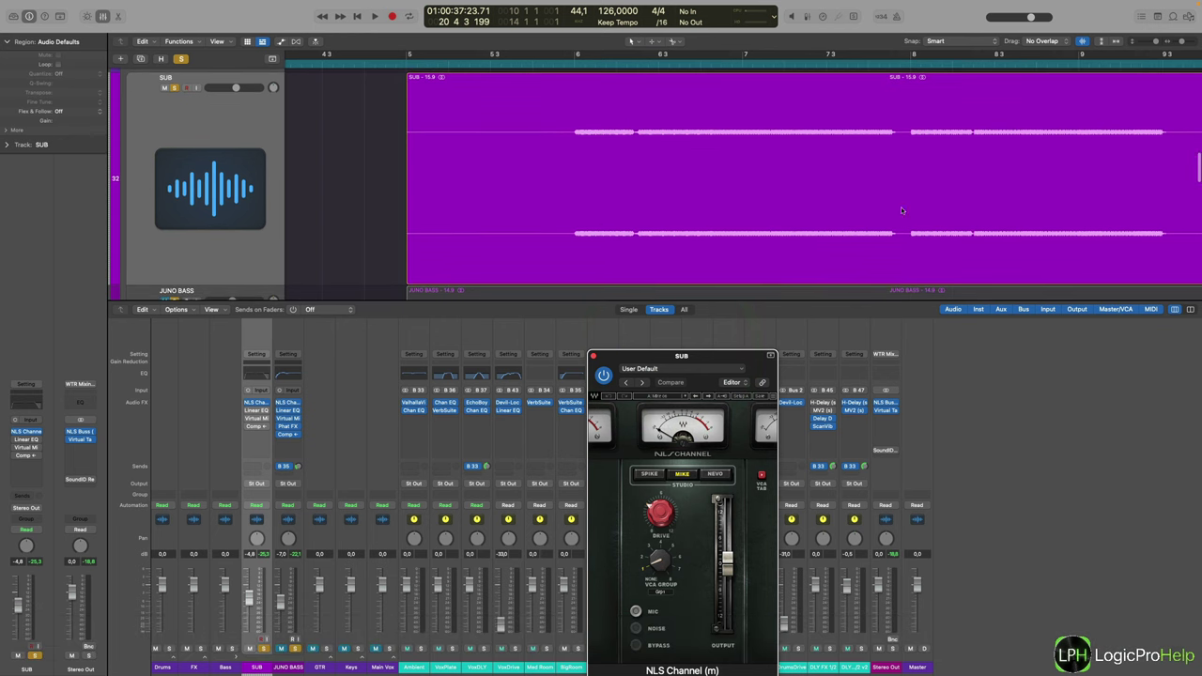
{"action": "left_click", "coordinate": [262, 121], "text": "ctrl+alt"}
{"action": "left_click", "coordinate": [338, 131], "text": "ctrl+alt"}
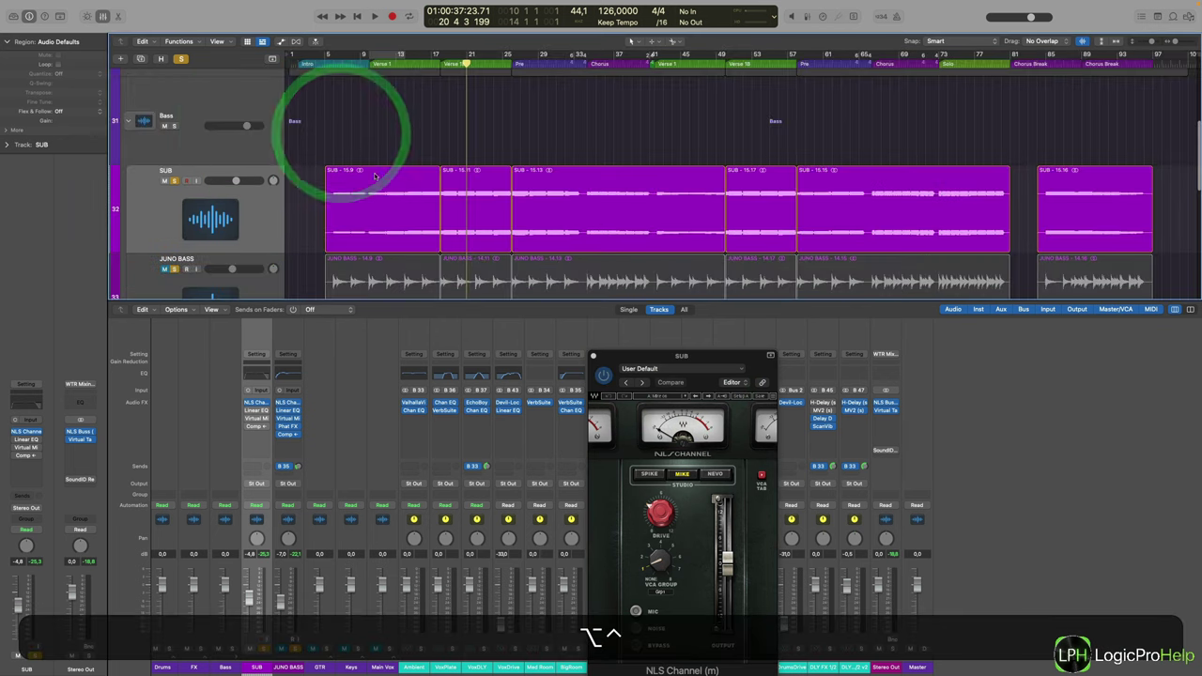
{"action": "left_click", "coordinate": [365, 156], "text": "ctrl+alt"}
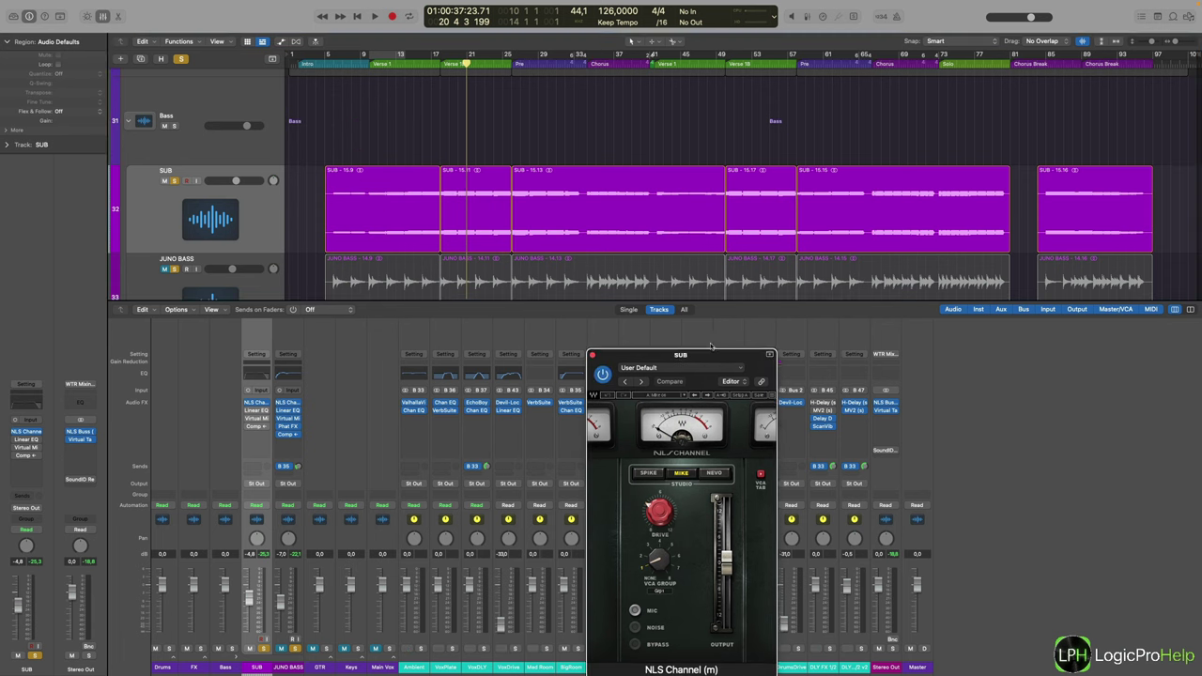
Close NLS Channel and re-enable the Linear Phase EQ on the SUB channel with its window open
{"action": "left_click_drag", "start_coordinate": [718, 358], "coordinate": [528, 232]}
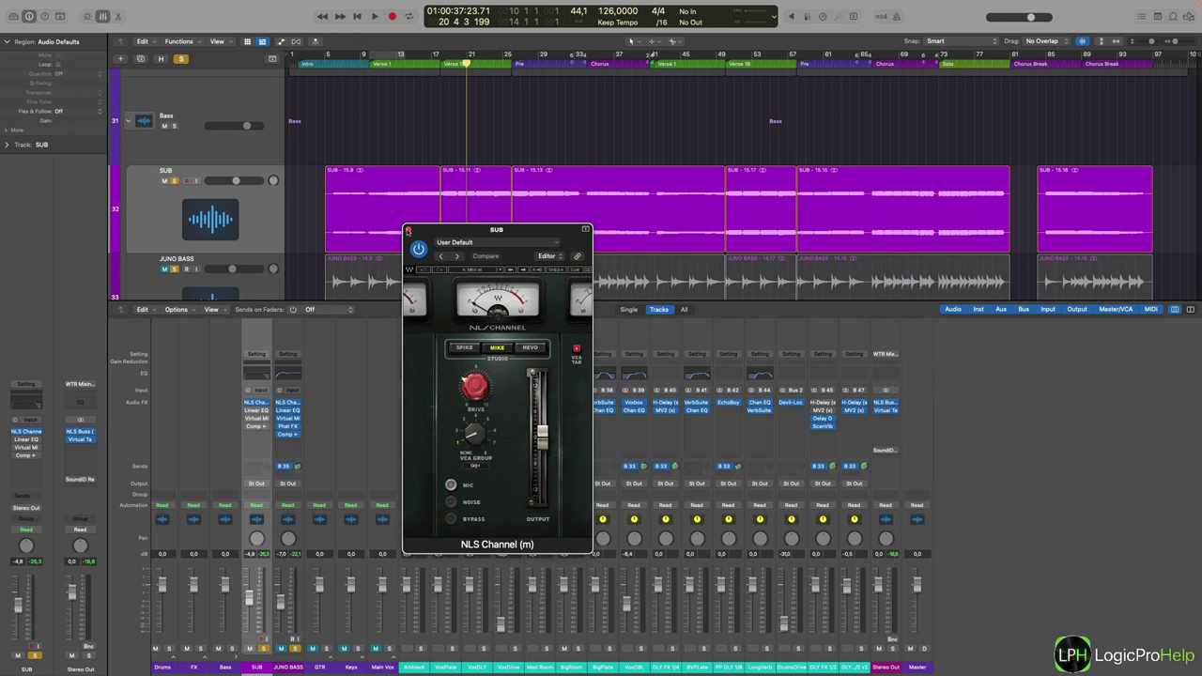
{"action": "left_click", "coordinate": [408, 230]}
{"action": "left_click", "coordinate": [249, 410]}
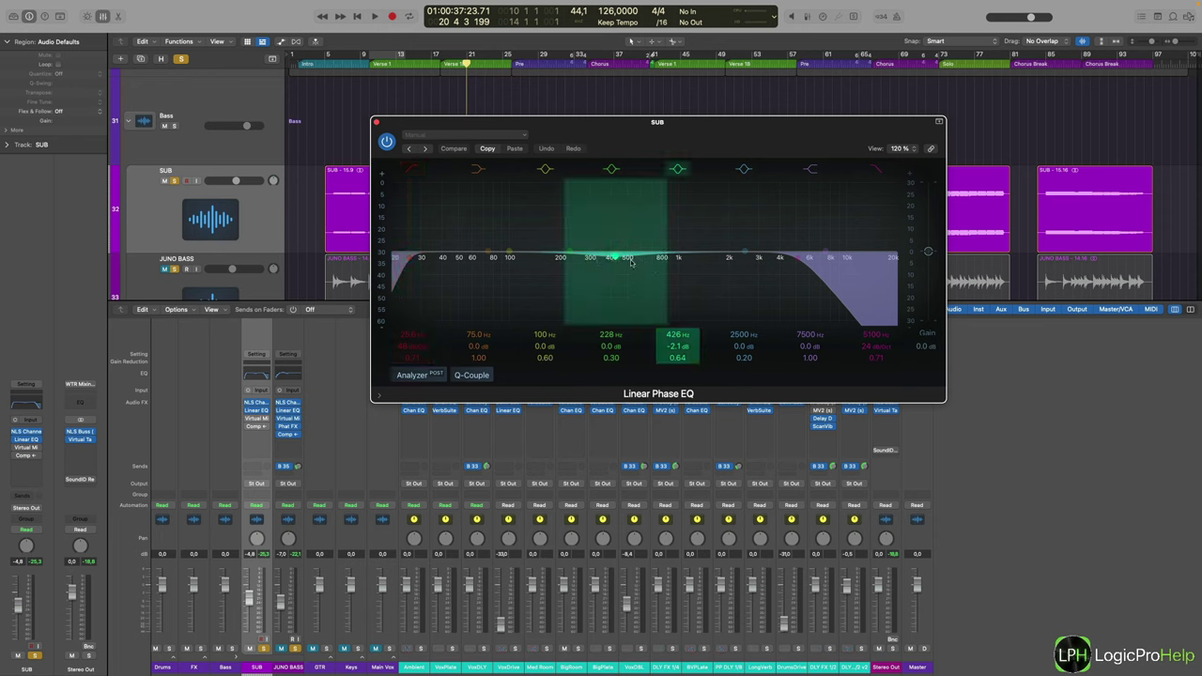
Play SUB from bar 5 and shift the Linear Phase EQ's analyzer scale to the 35 to 95 range
{"action": "double_click", "coordinate": [334, 66]}
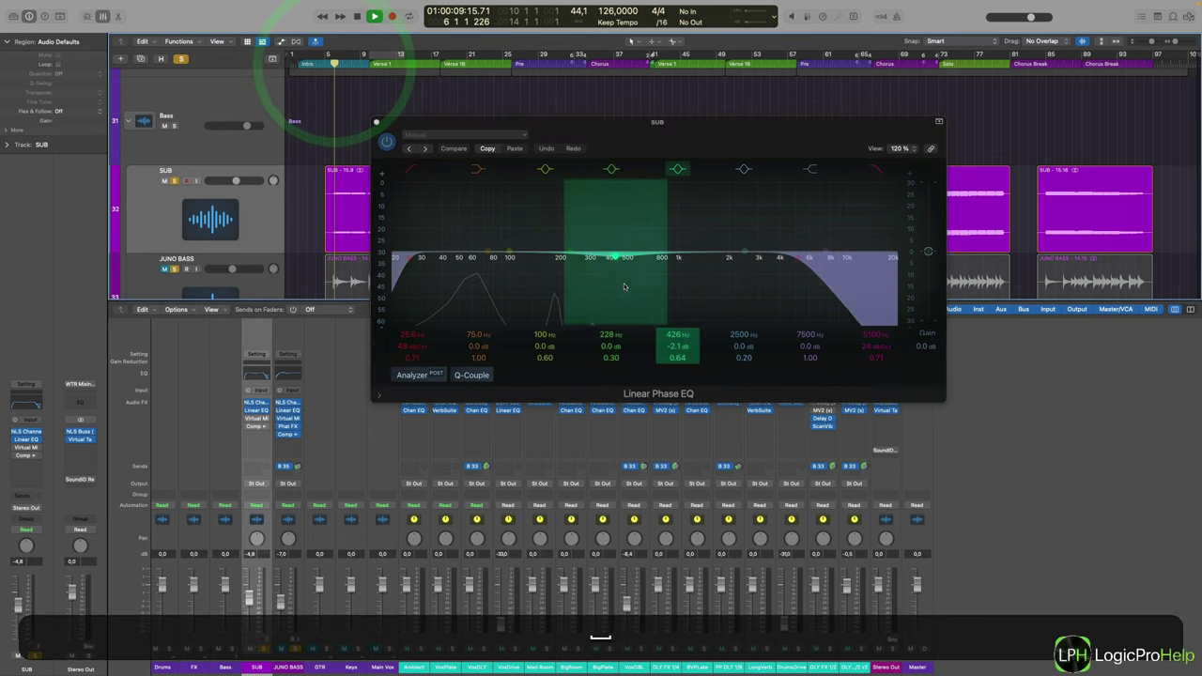
{"action": "left_click_drag", "start_coordinate": [382, 256], "coordinate": [386, 182]}
{"action": "key", "text": "space"}
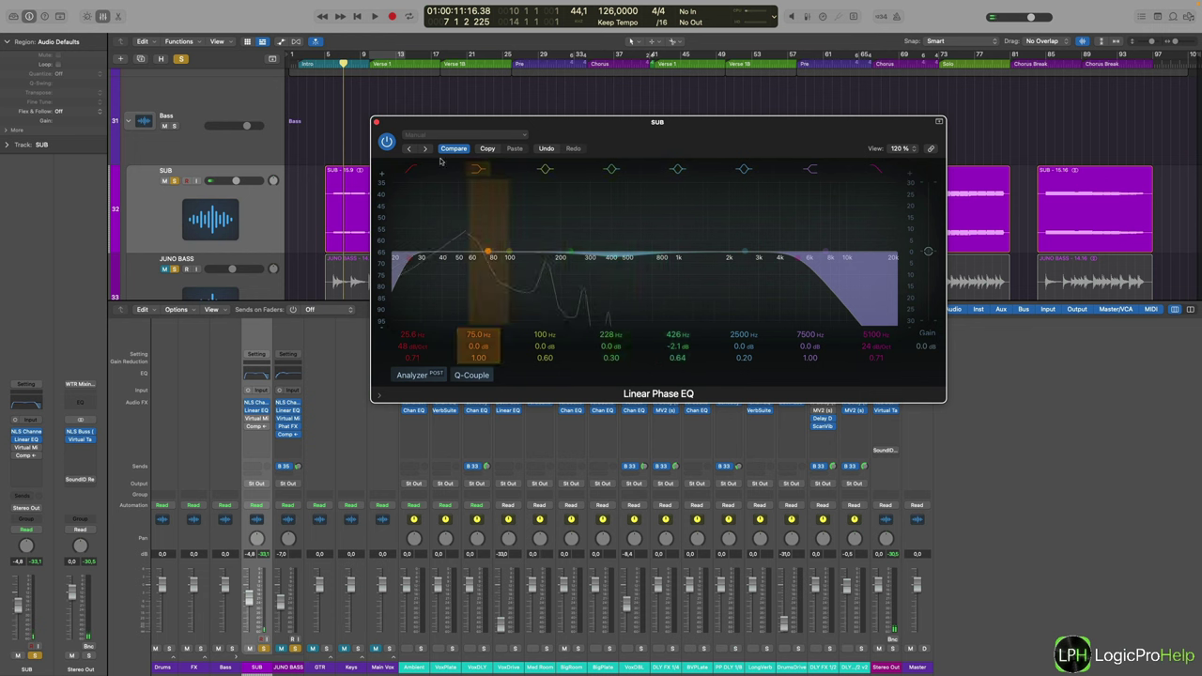
Replay SUB from bar 5 and examine its spectrum against the Linear Phase EQ curve
{"action": "left_click", "coordinate": [333, 65]}
{"action": "left_click", "coordinate": [333, 64]}
{"action": "key", "text": "space"}
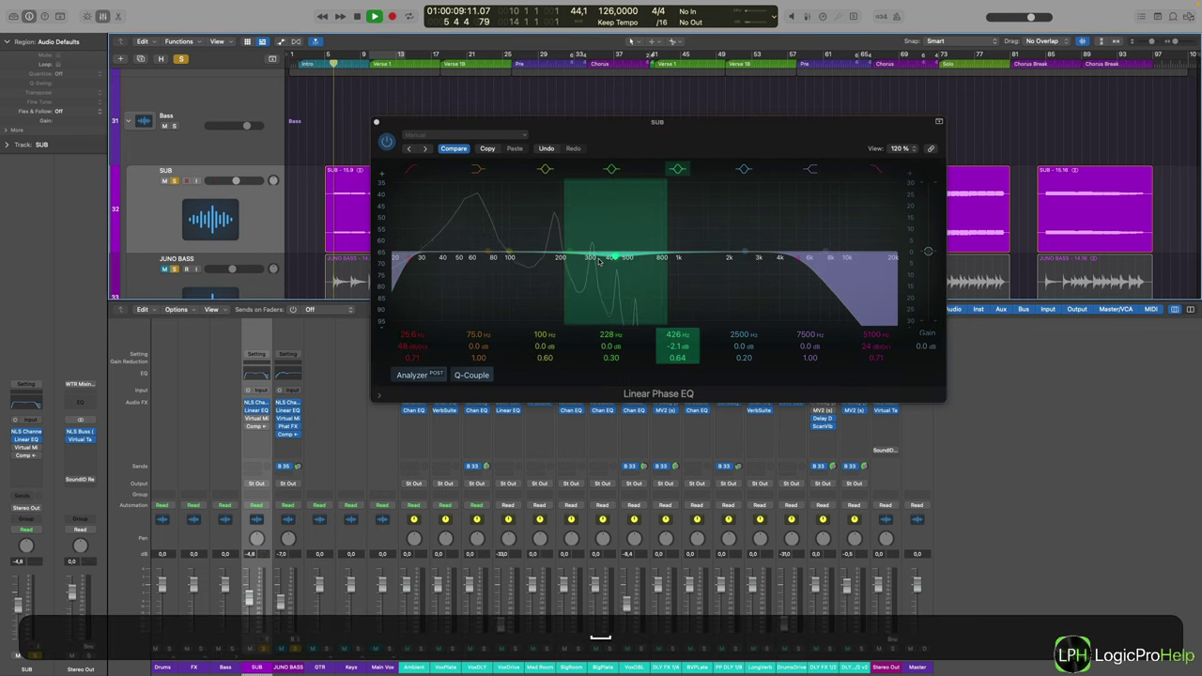
{"action": "key", "text": "space"}
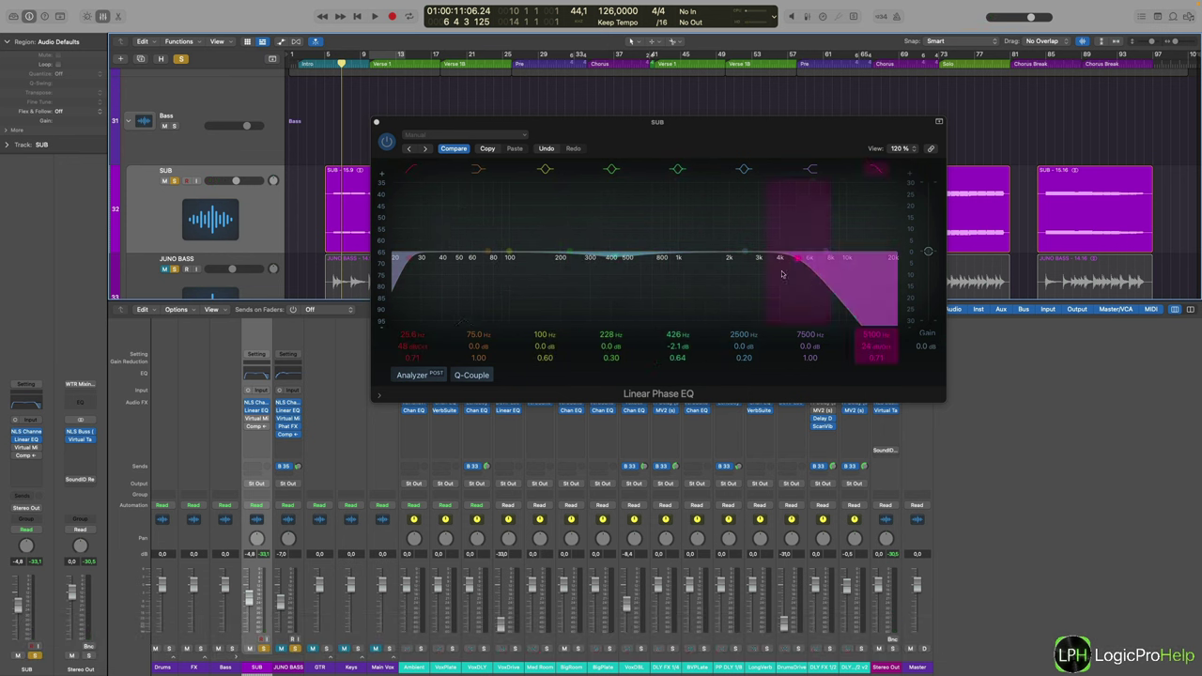
Switch from the EQ to SUB's re-enabled Virtual Mix Rack and play SUB from bar 5 through it
{"action": "left_click", "coordinate": [377, 123]}
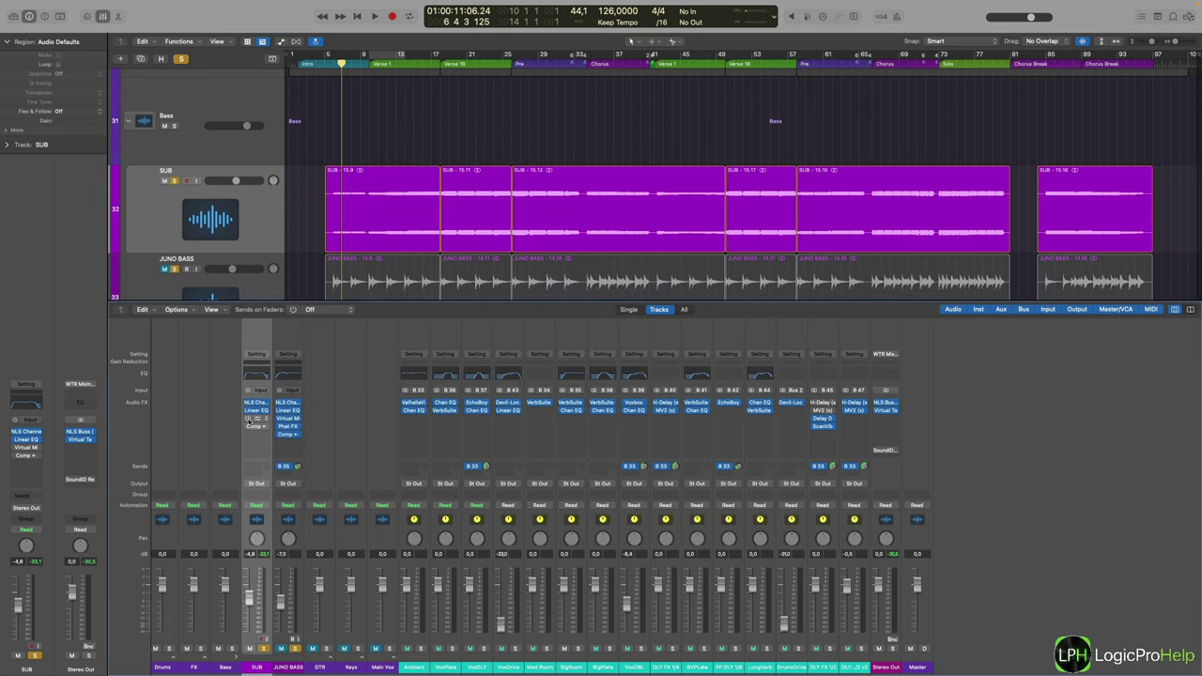
{"action": "left_click", "coordinate": [253, 419]}
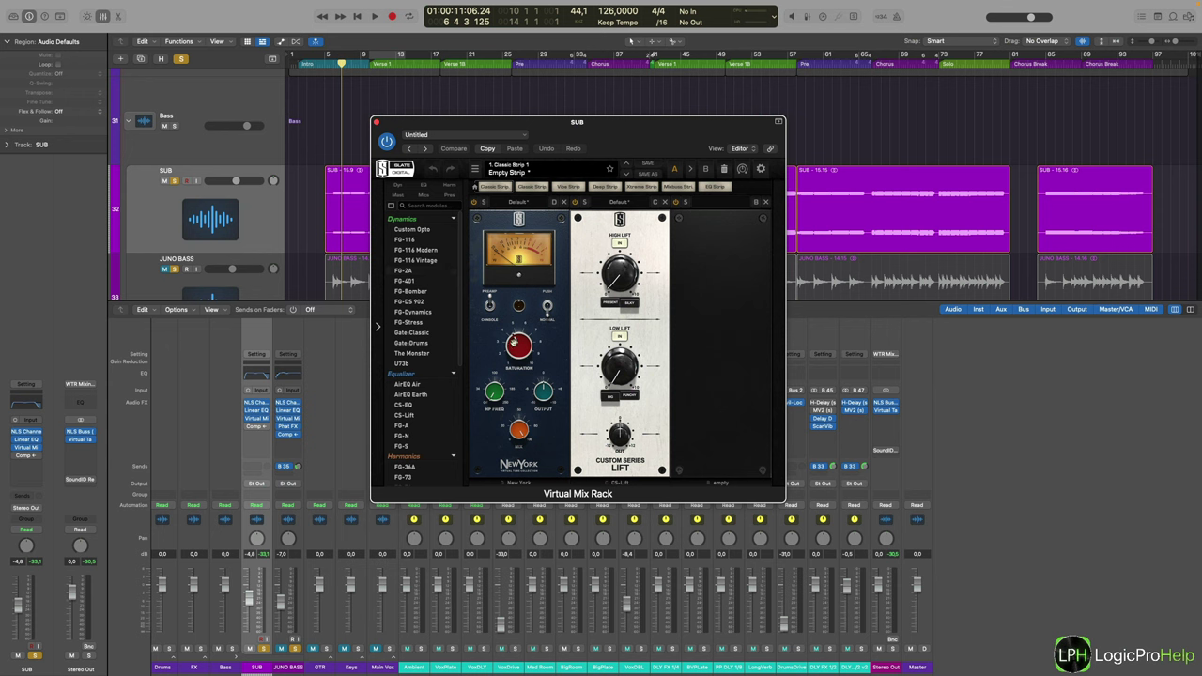
{"action": "left_click", "coordinate": [333, 68]}
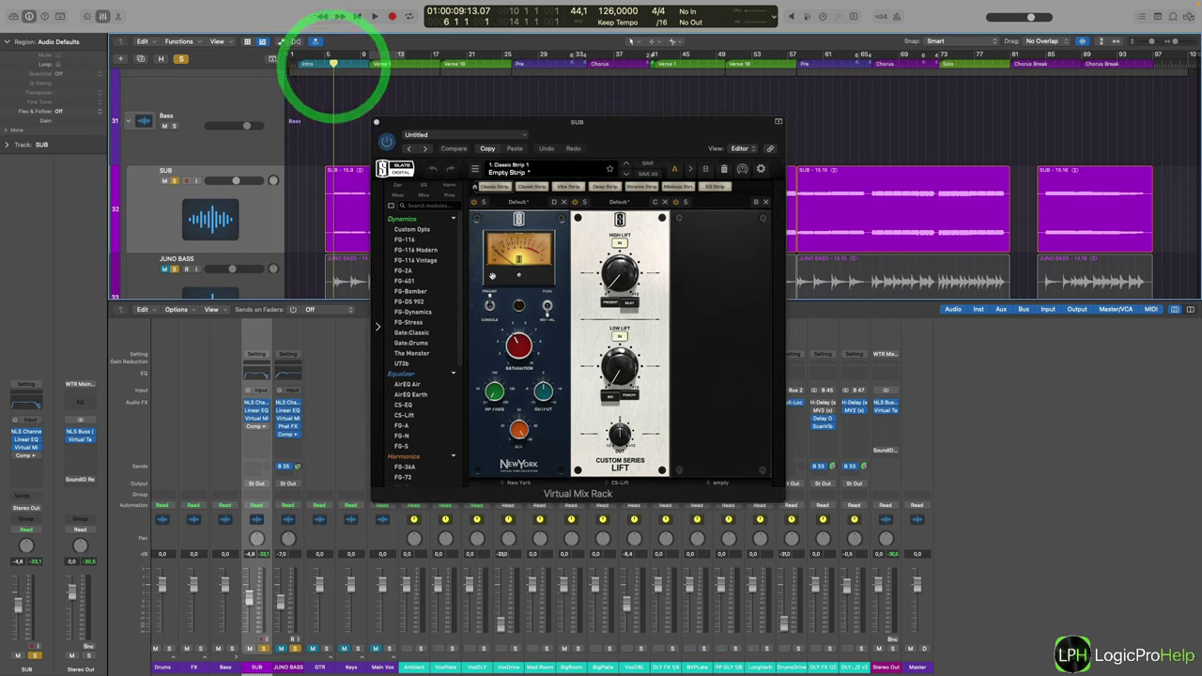
{"action": "key", "text": "space"}
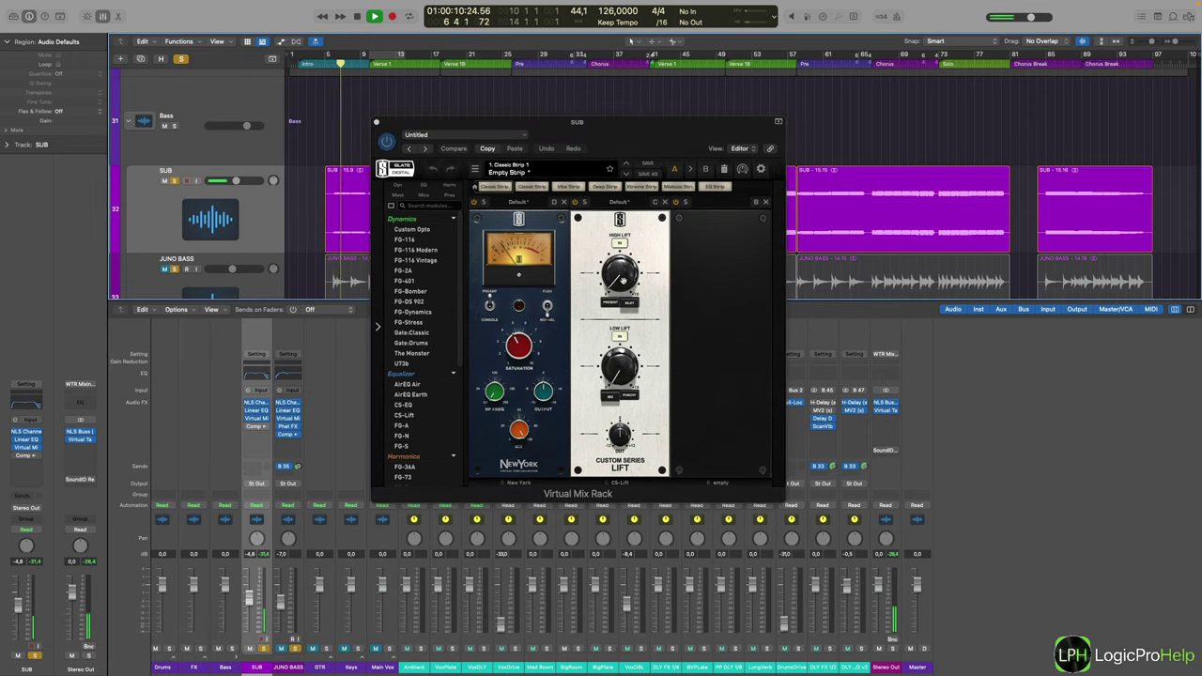
{"action": "key", "text": "space"}
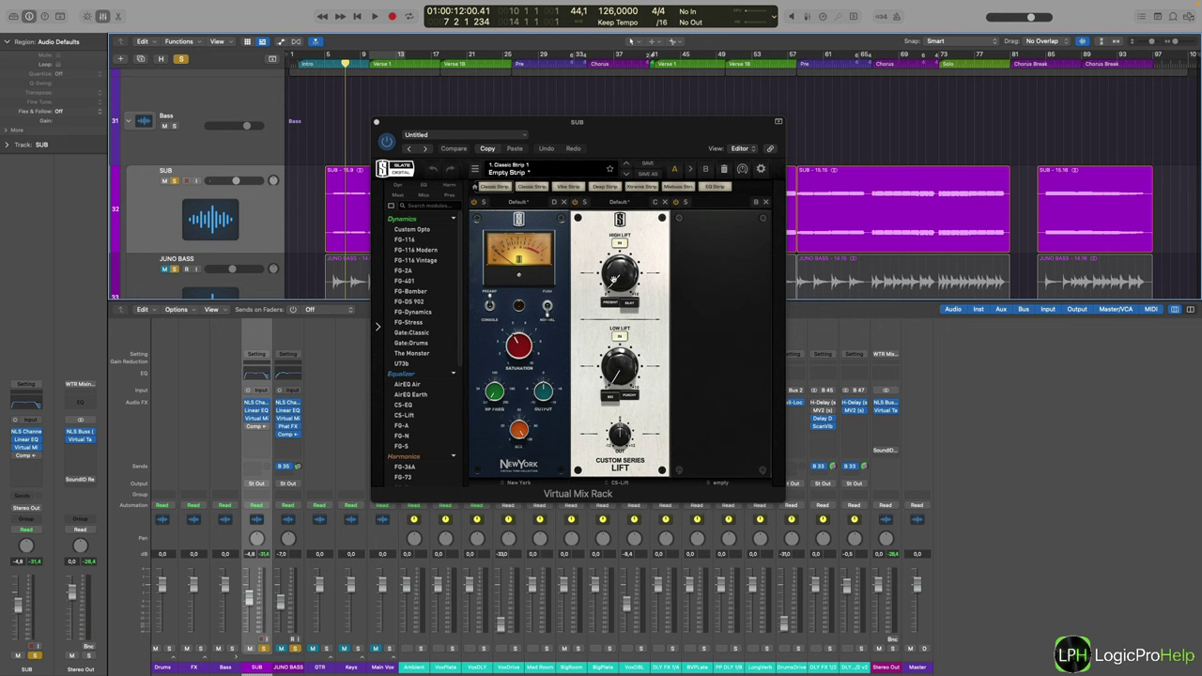
Check the High Lift and Low Lift amounts in the Custom Series Lift module, and bypass Virtual Mix Rack on SUB
{"action": "left_click", "coordinate": [613, 279]}
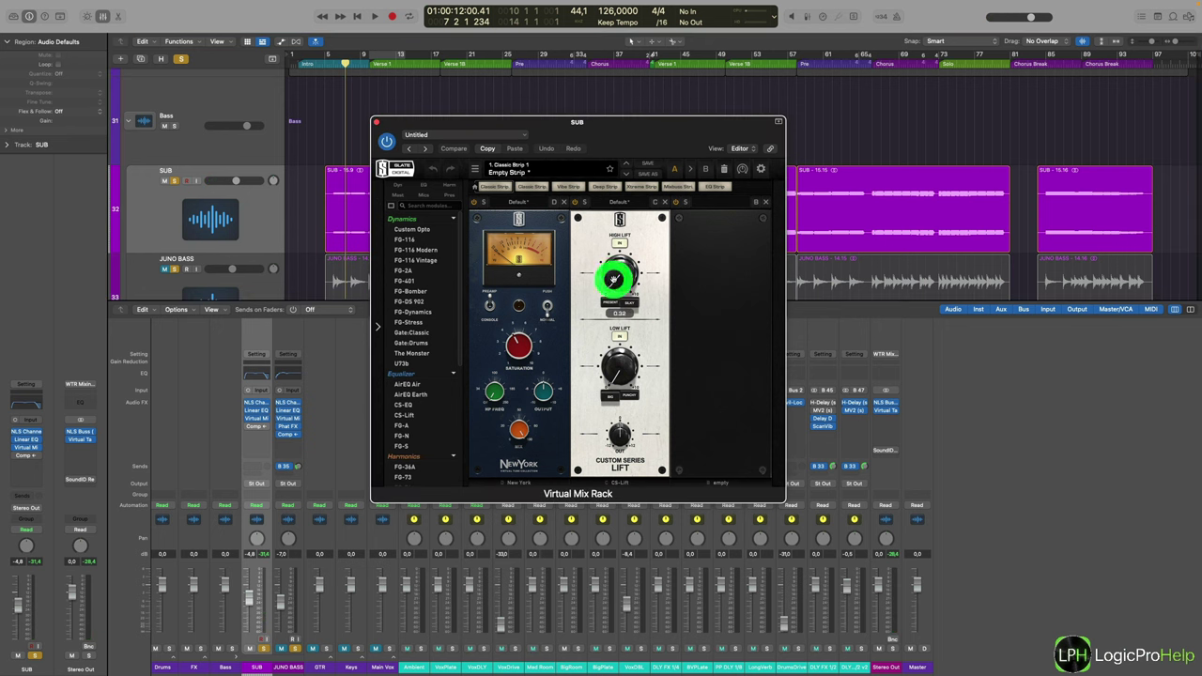
{"action": "left_click", "coordinate": [621, 374]}
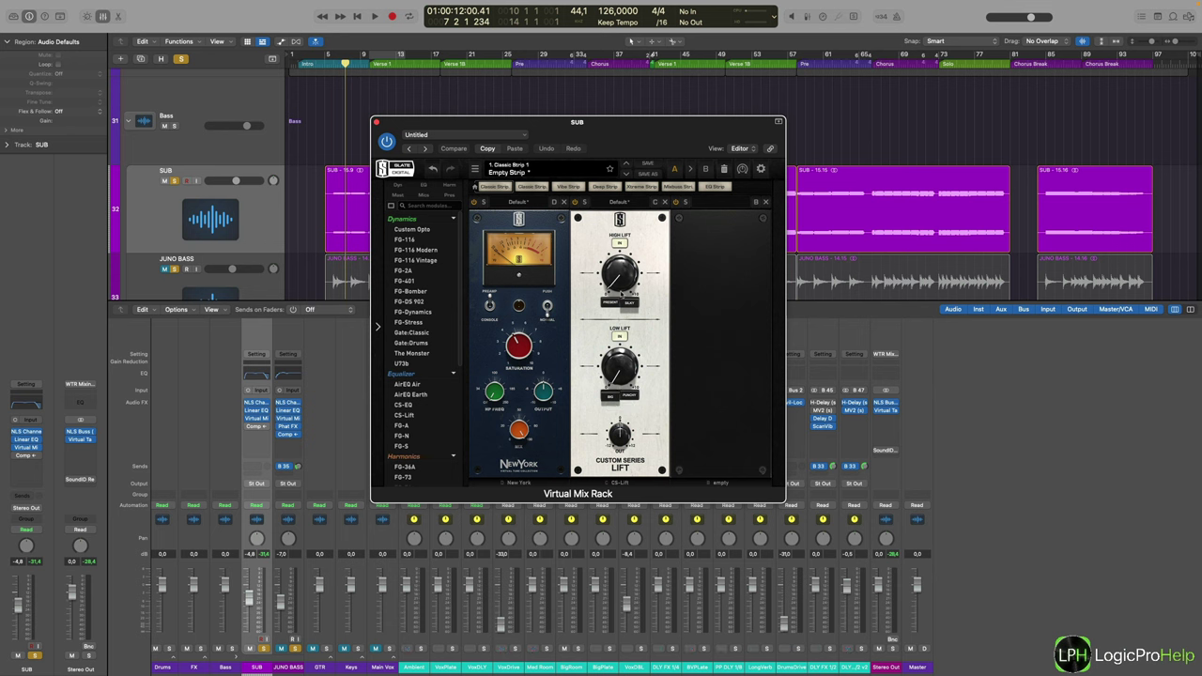
{"action": "left_click", "coordinate": [622, 280]}
{"action": "left_click", "coordinate": [386, 140]}
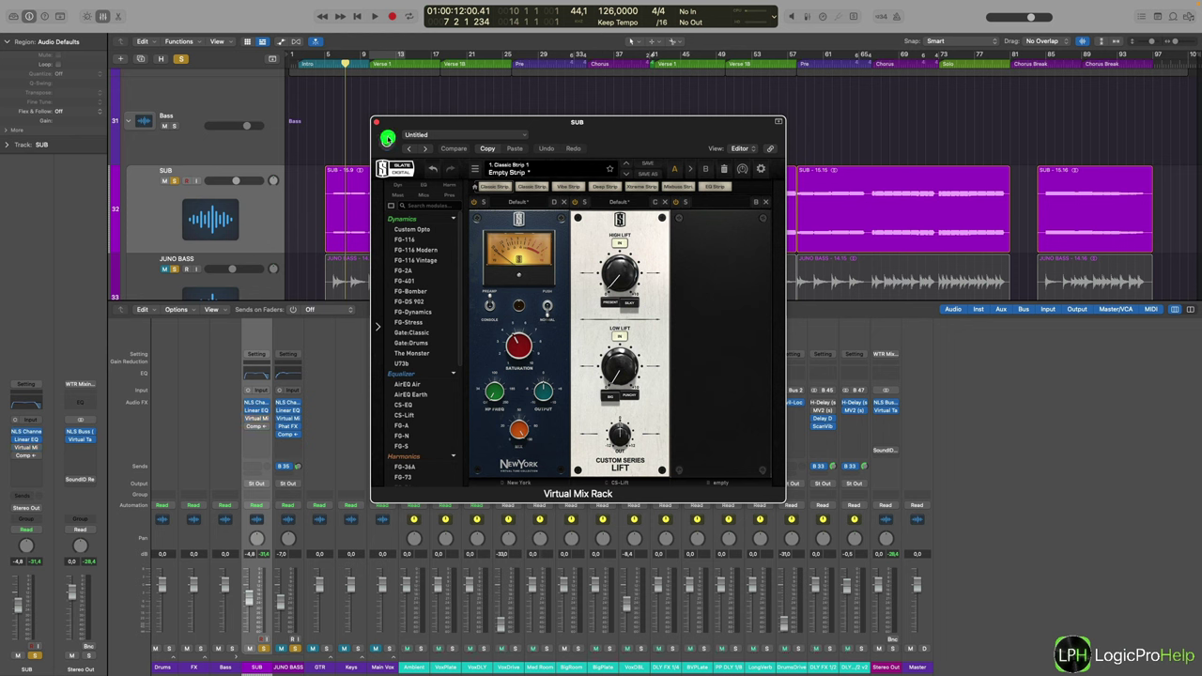
Play SUB from bar 6, re-enable Virtual Mix Rack during playback, and replay the passage with the rack on
{"action": "left_click", "coordinate": [333, 64]}
{"action": "key", "text": "space"}
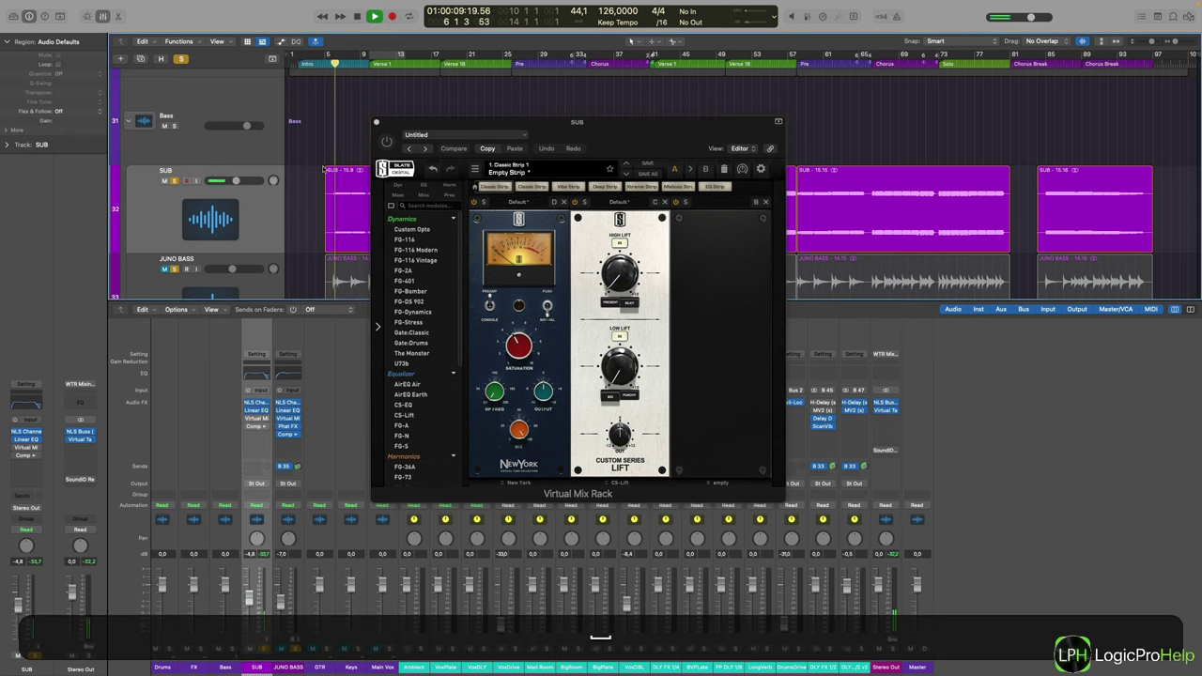
{"action": "left_click", "coordinate": [386, 140]}
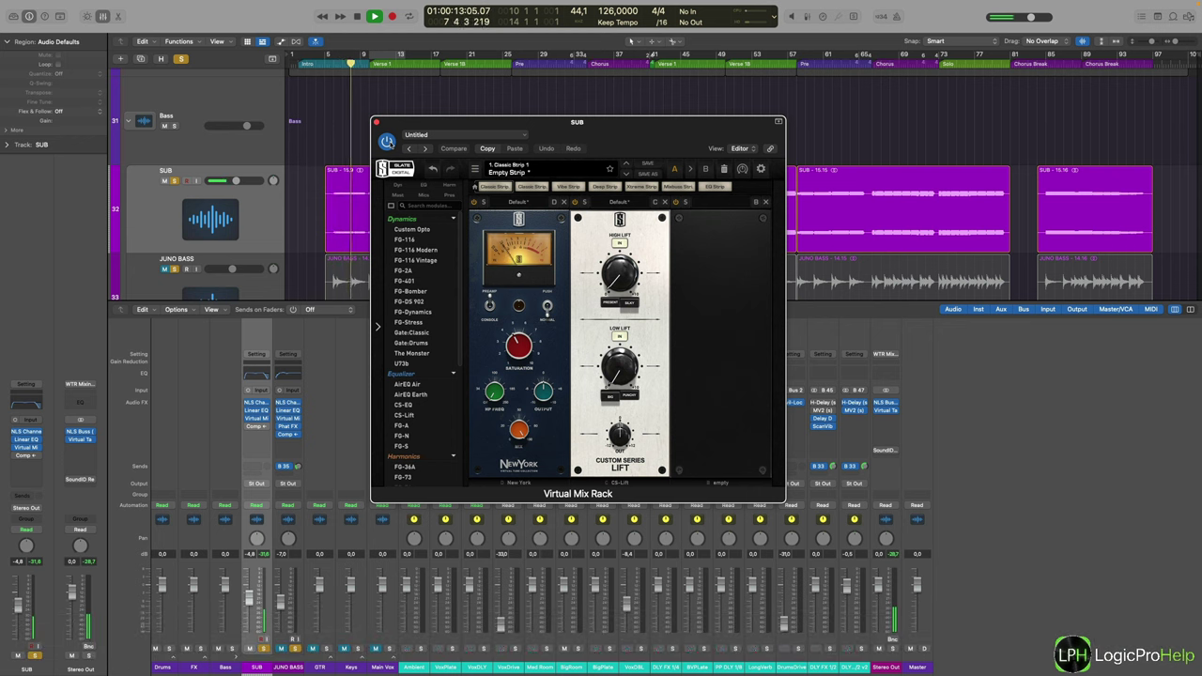
{"action": "key", "text": "space"}
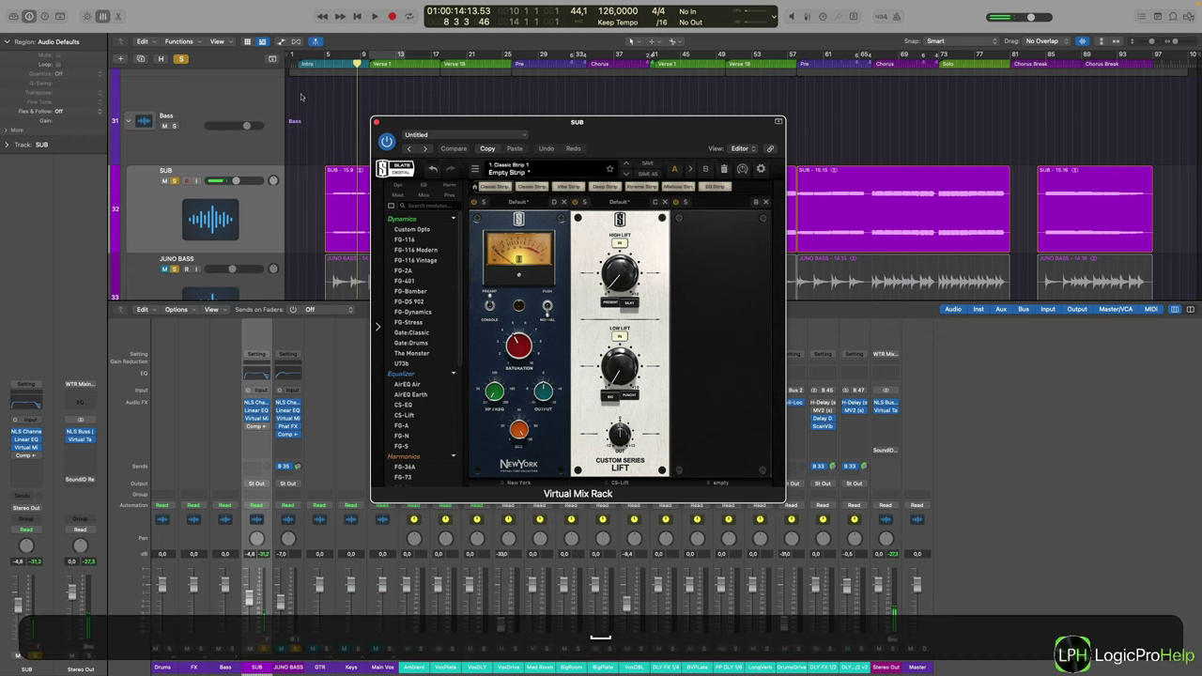
{"action": "left_click", "coordinate": [331, 62]}
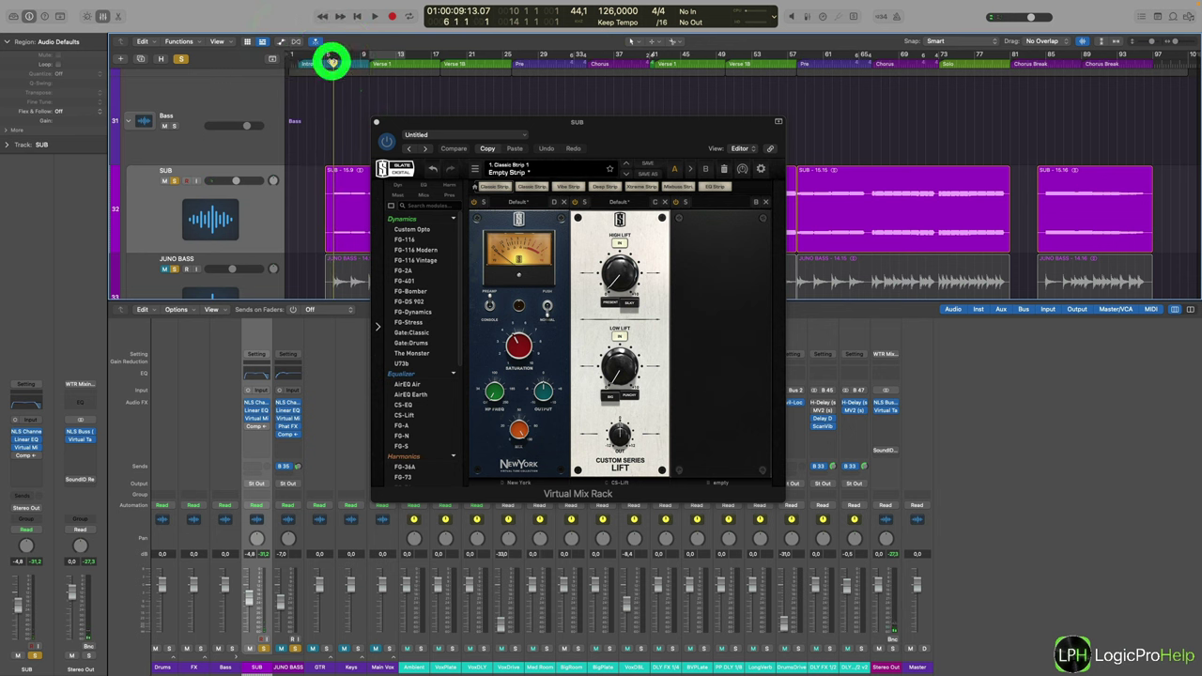
{"action": "key", "text": "space"}
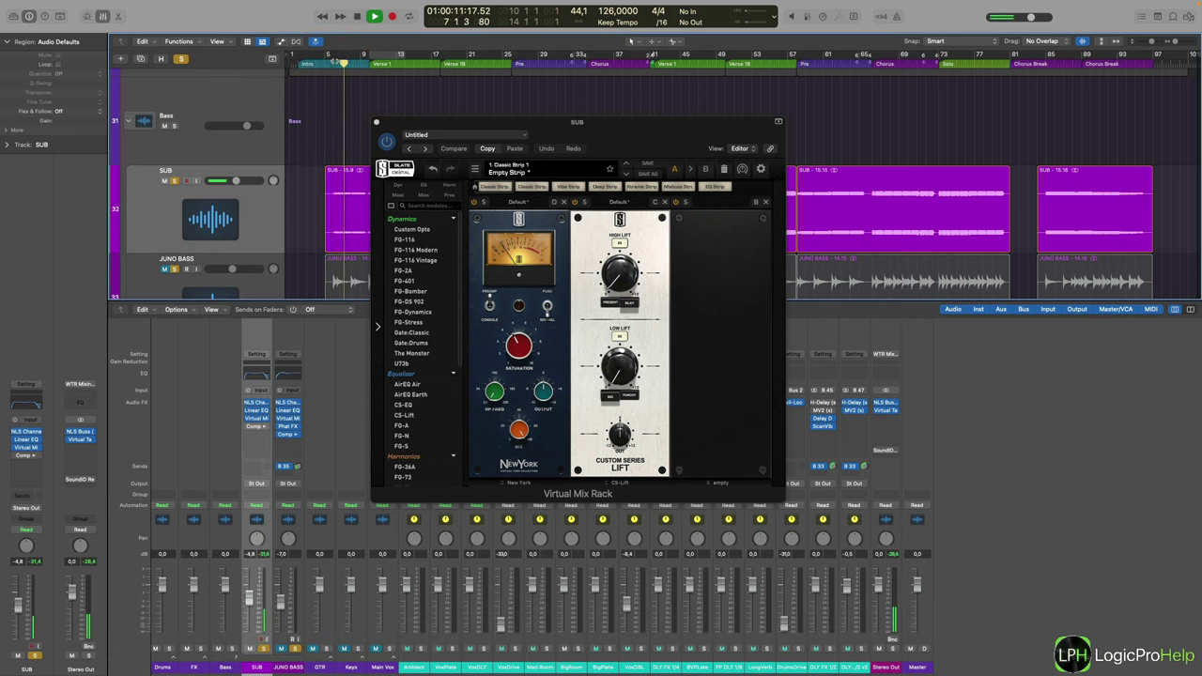
{"action": "key", "text": "space"}
Compare SUB from bar 6 with Virtual Mix Rack bypassed and with it enabled again
{"action": "left_click", "coordinate": [333, 62]}
{"action": "left_click", "coordinate": [386, 141]}
{"action": "key", "text": "space"}
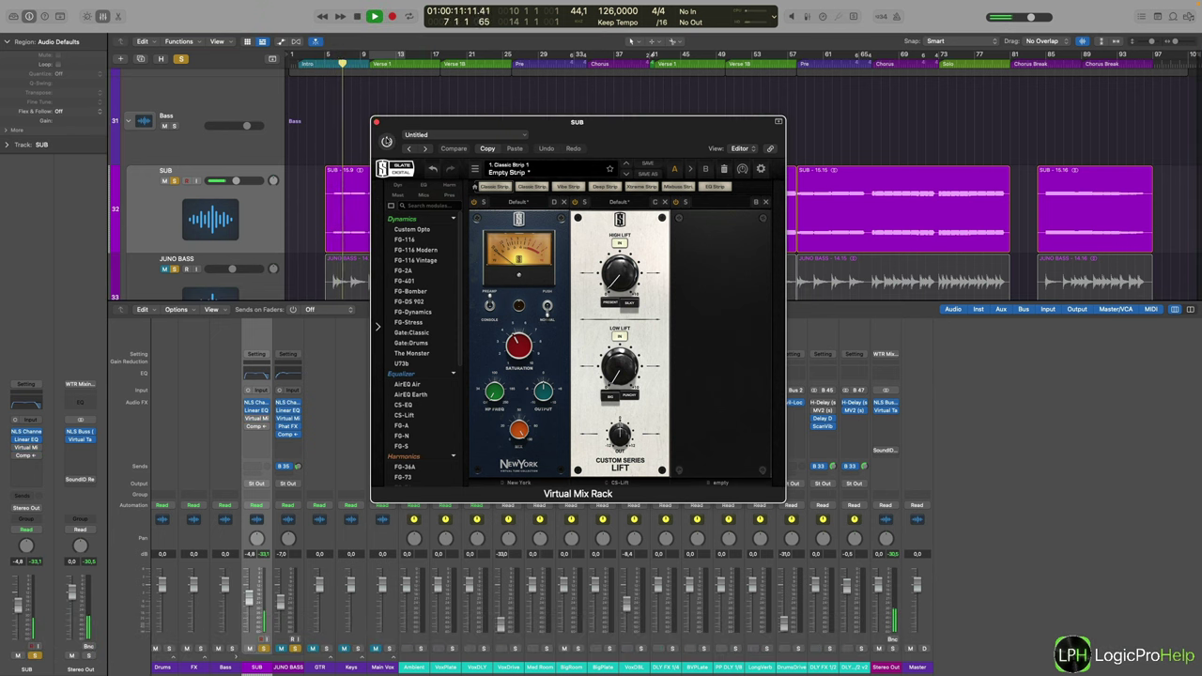
{"action": "key", "text": "space"}
{"action": "left_click", "coordinate": [386, 141]}
{"action": "left_click", "coordinate": [334, 62]}
{"action": "key", "text": "space"}
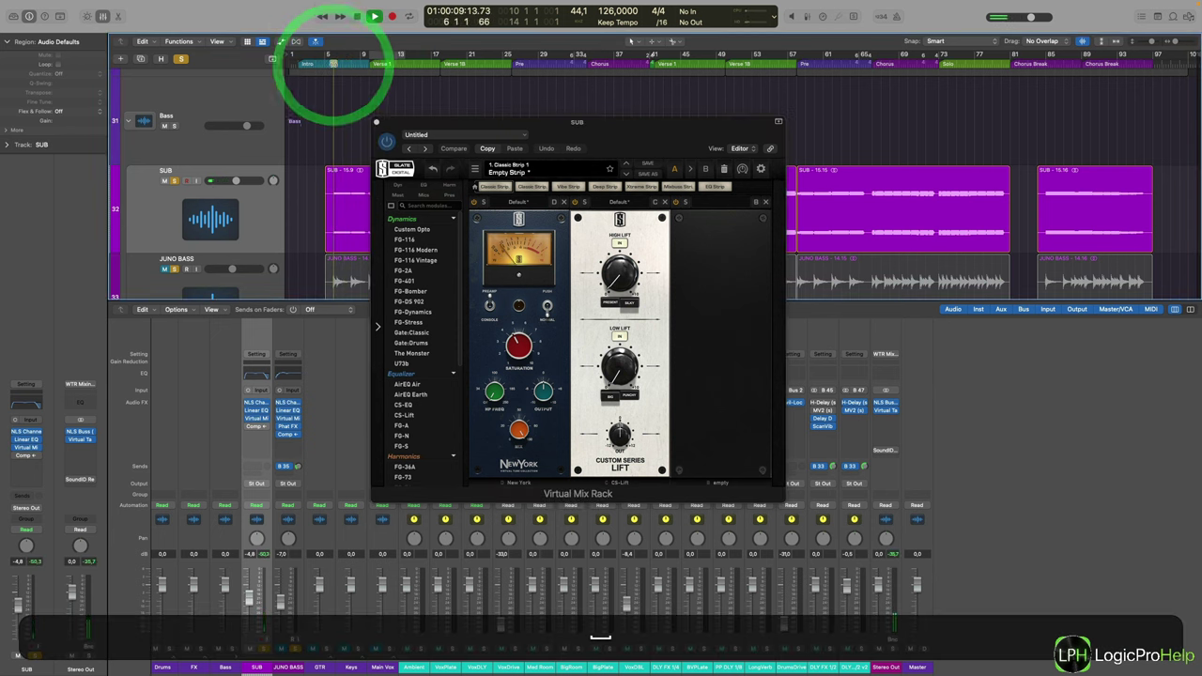
{"action": "key", "text": "space"}
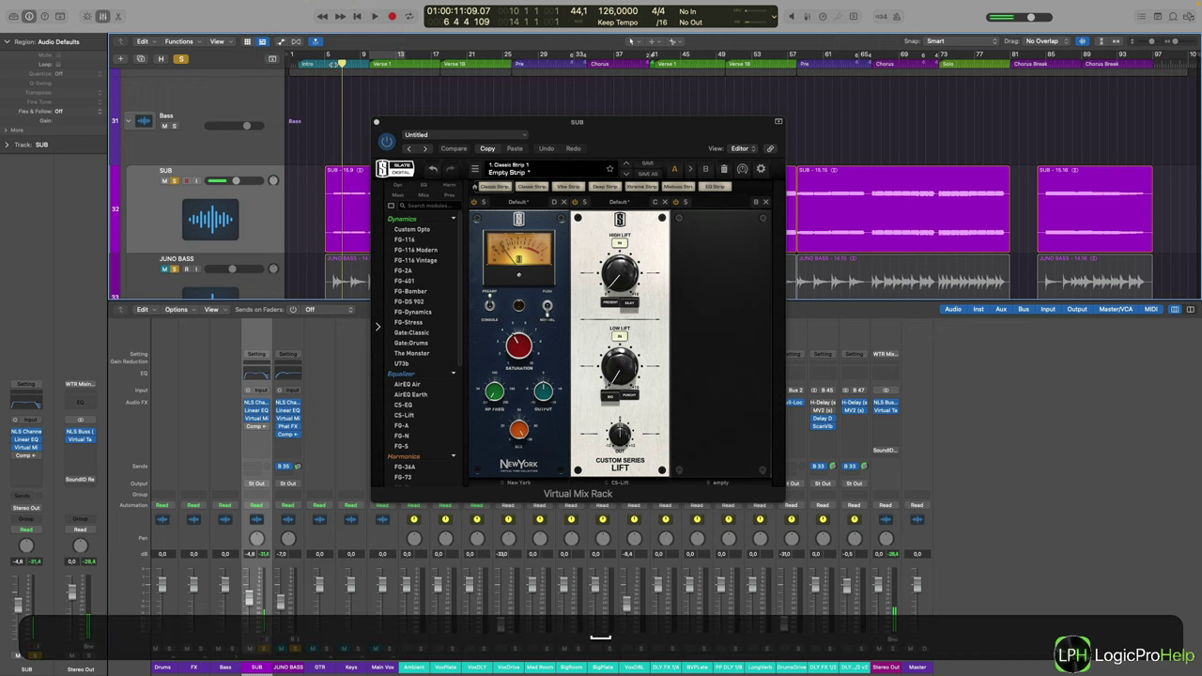
Switch from Virtual Mix Rack to SUB's Compressor and select Kick (Audio 60) as its side-chain source
{"action": "left_click", "coordinate": [377, 123]}
{"action": "left_click", "coordinate": [249, 426]}
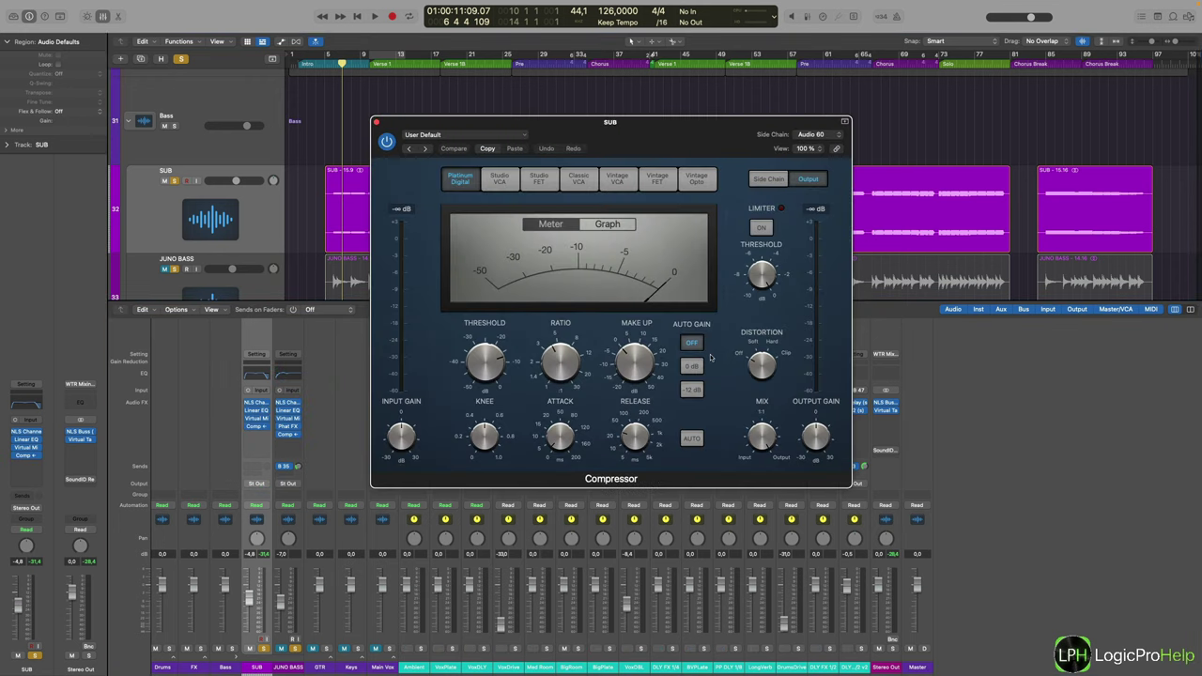
{"action": "left_click_drag", "start_coordinate": [690, 136], "coordinate": [692, 136]}
{"action": "left_click", "coordinate": [811, 134]}
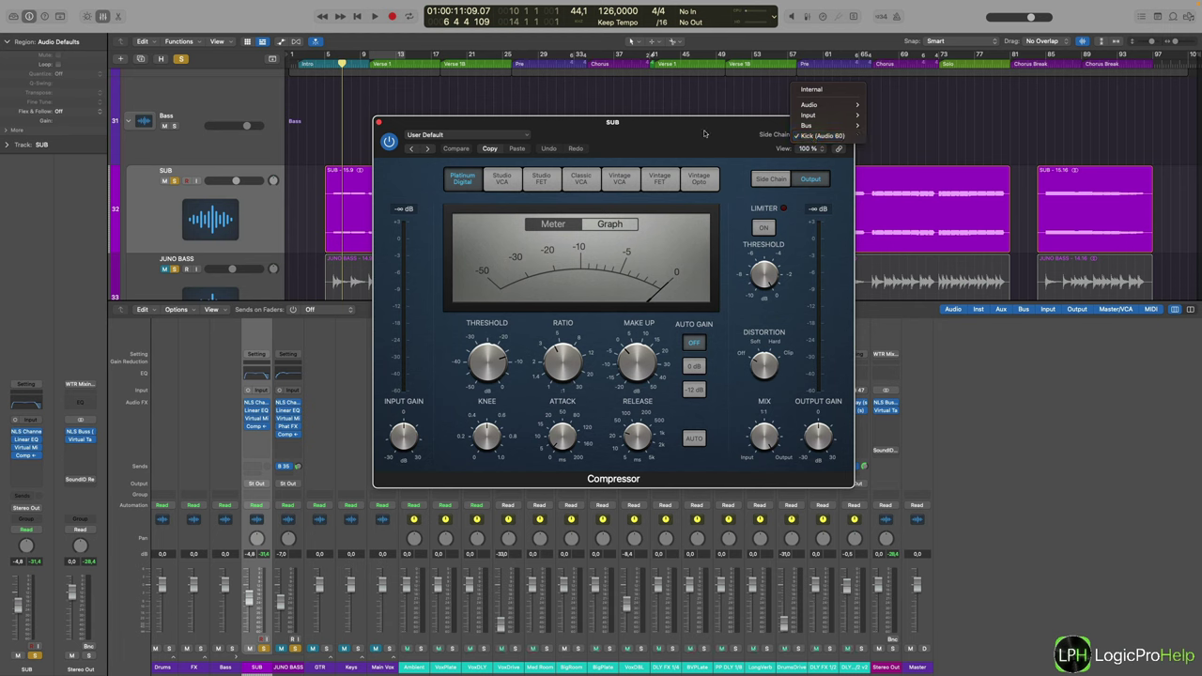
{"action": "left_click", "coordinate": [830, 137]}
Review the Compressor's side-chain settings, choose Peak detection, and return to its output settings
{"action": "left_click", "coordinate": [604, 222]}
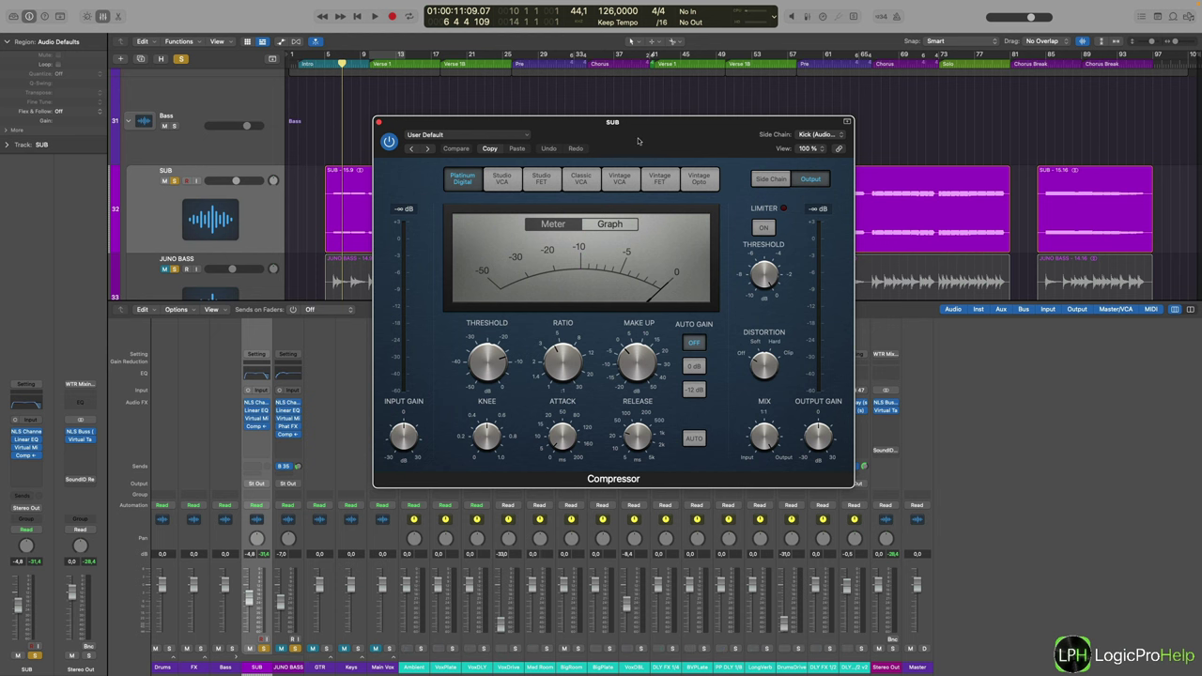
{"action": "left_click_drag", "start_coordinate": [638, 140], "coordinate": [730, 178]}
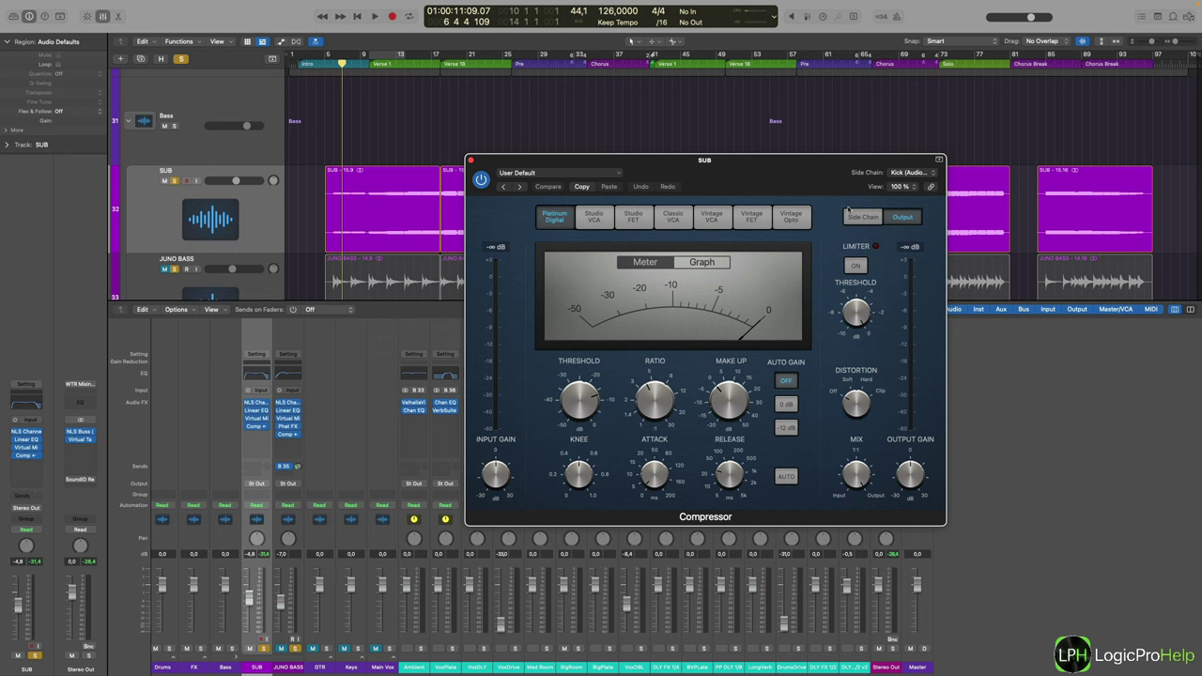
{"action": "left_click", "coordinate": [851, 218]}
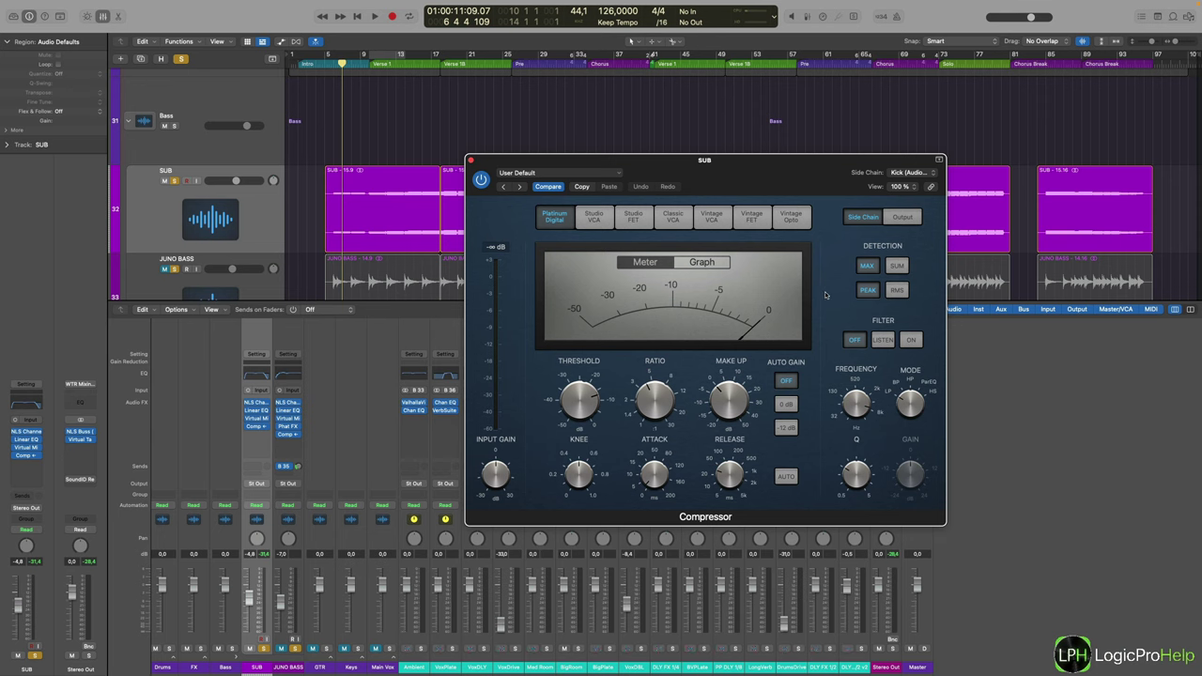
{"action": "left_click", "coordinate": [870, 293]}
{"action": "left_click", "coordinate": [890, 215]}
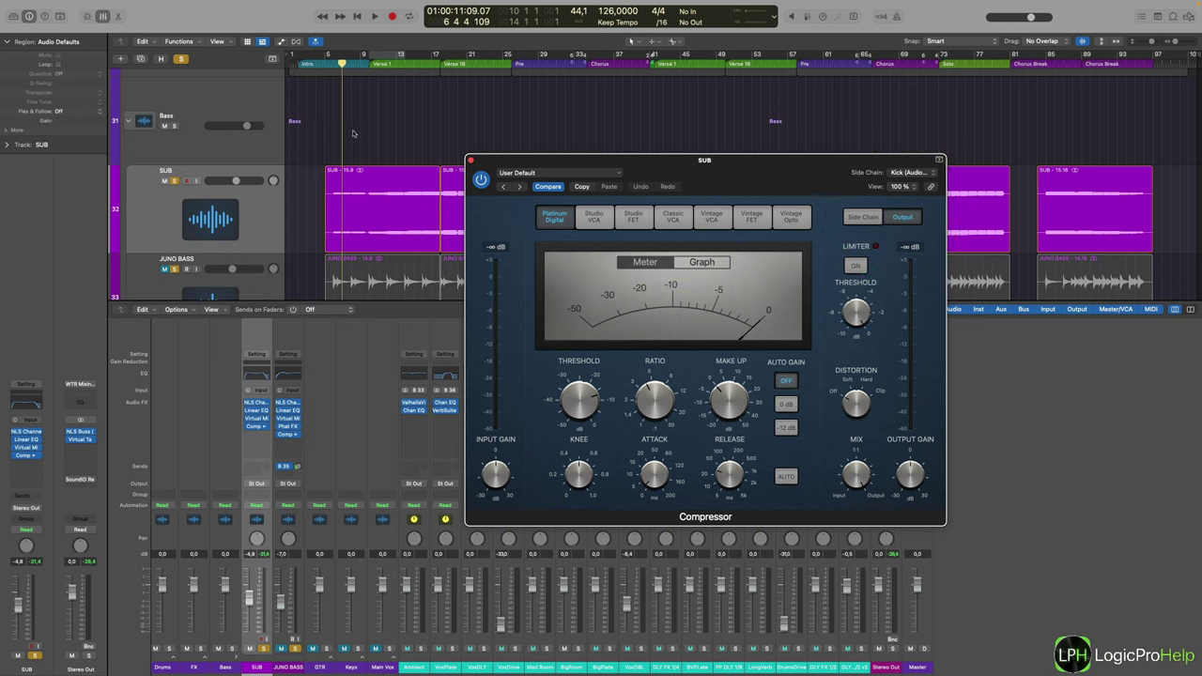
Turn on the cycle from bar 10 to bar 14 and play SUB and JUNO BASS from bar 10 while watching the Compressor meter
{"action": "left_click", "coordinate": [336, 64]}
{"action": "left_click", "coordinate": [369, 64]}
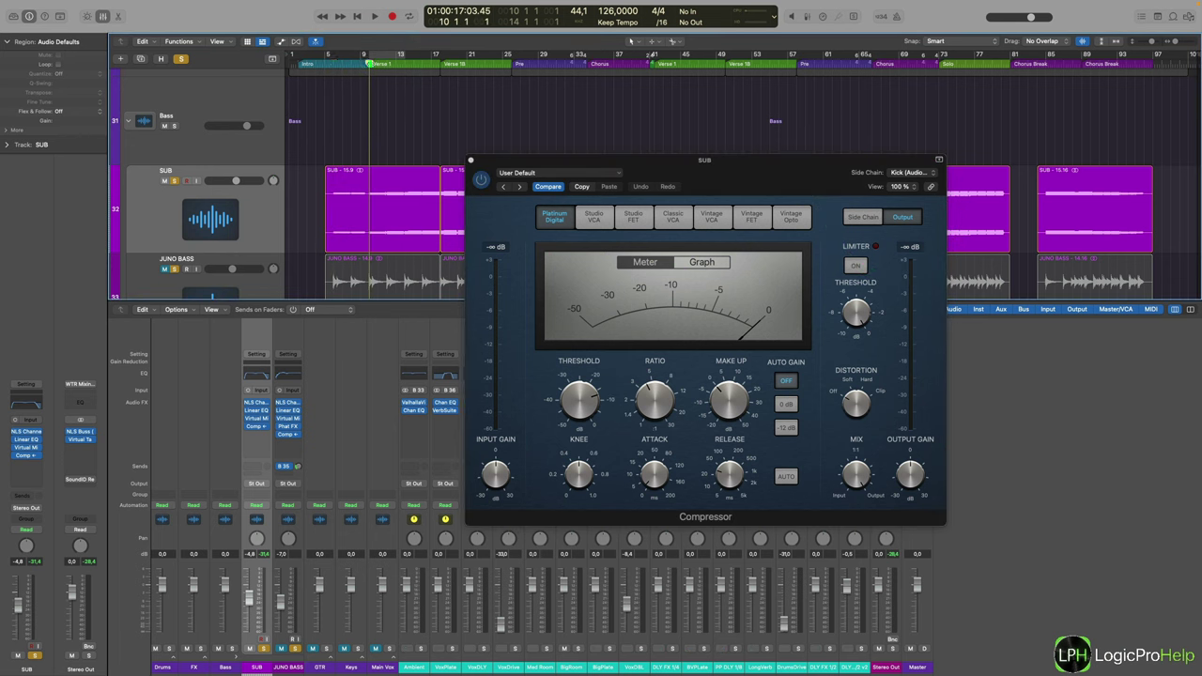
{"action": "left_click", "coordinate": [389, 55]}
{"action": "scroll", "coordinate": [192, 98], "scroll_direction": "up", "scroll_amount": 5}
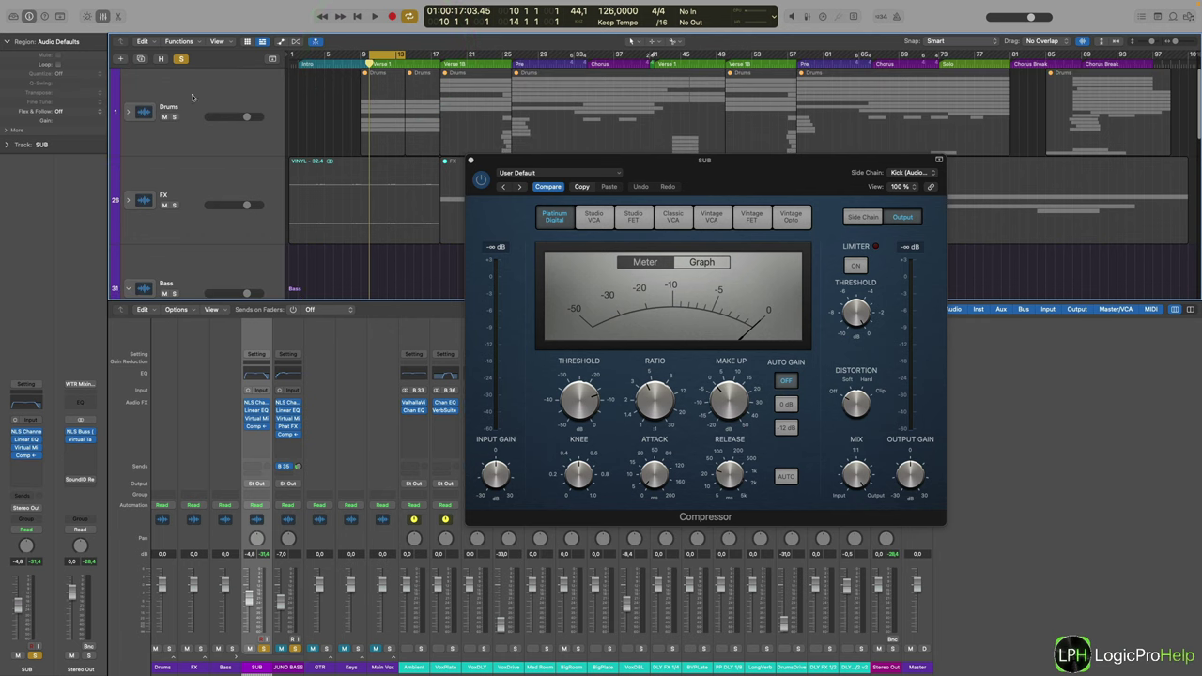
{"action": "left_click", "coordinate": [129, 112]}
{"action": "left_click", "coordinate": [130, 112]}
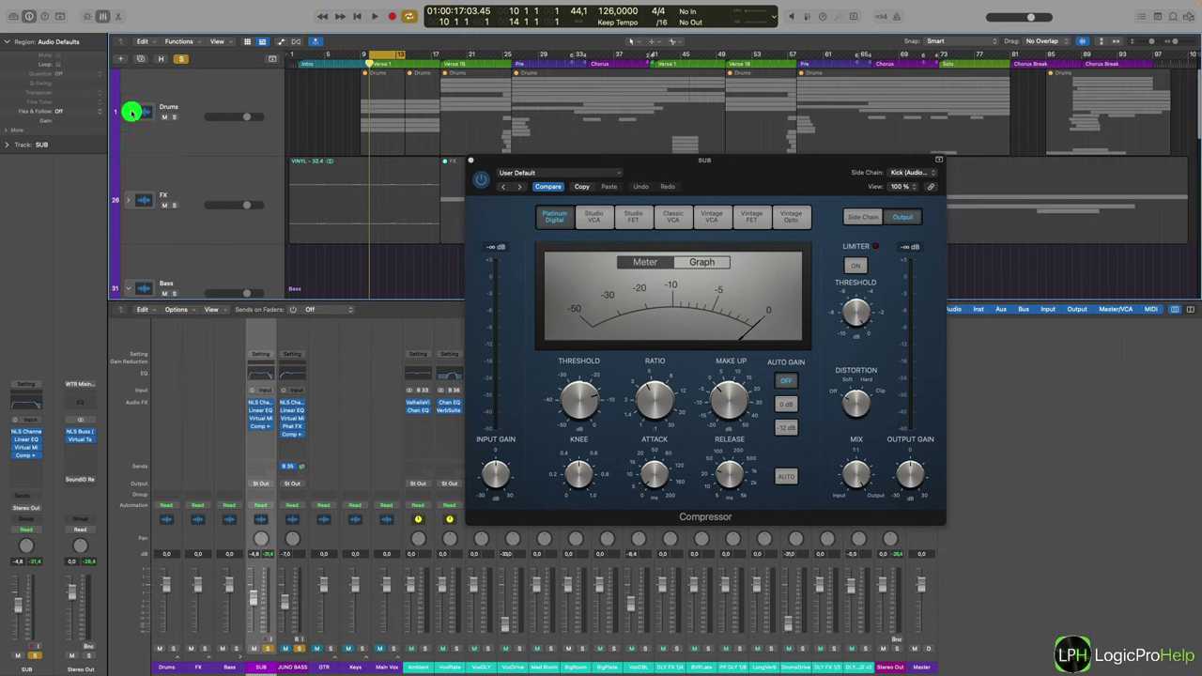
{"action": "key", "text": "space"}
{"action": "scroll", "coordinate": [401, 265], "scroll_direction": "down", "scroll_amount": 3}
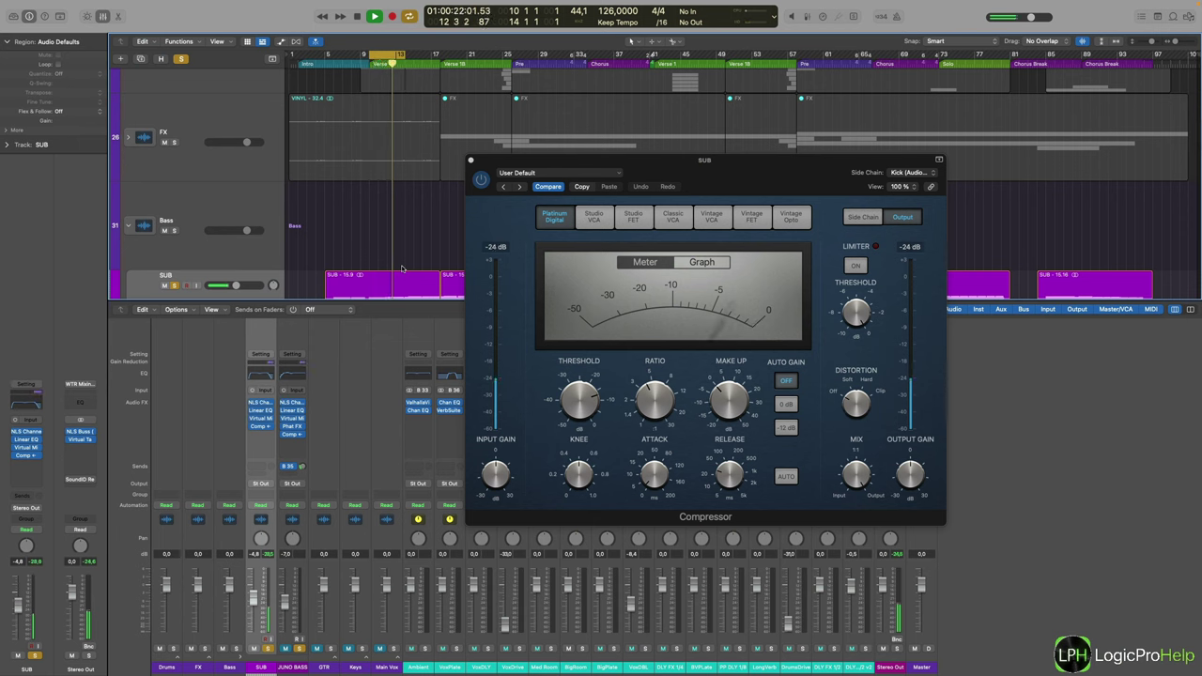
{"action": "key", "text": "space"}
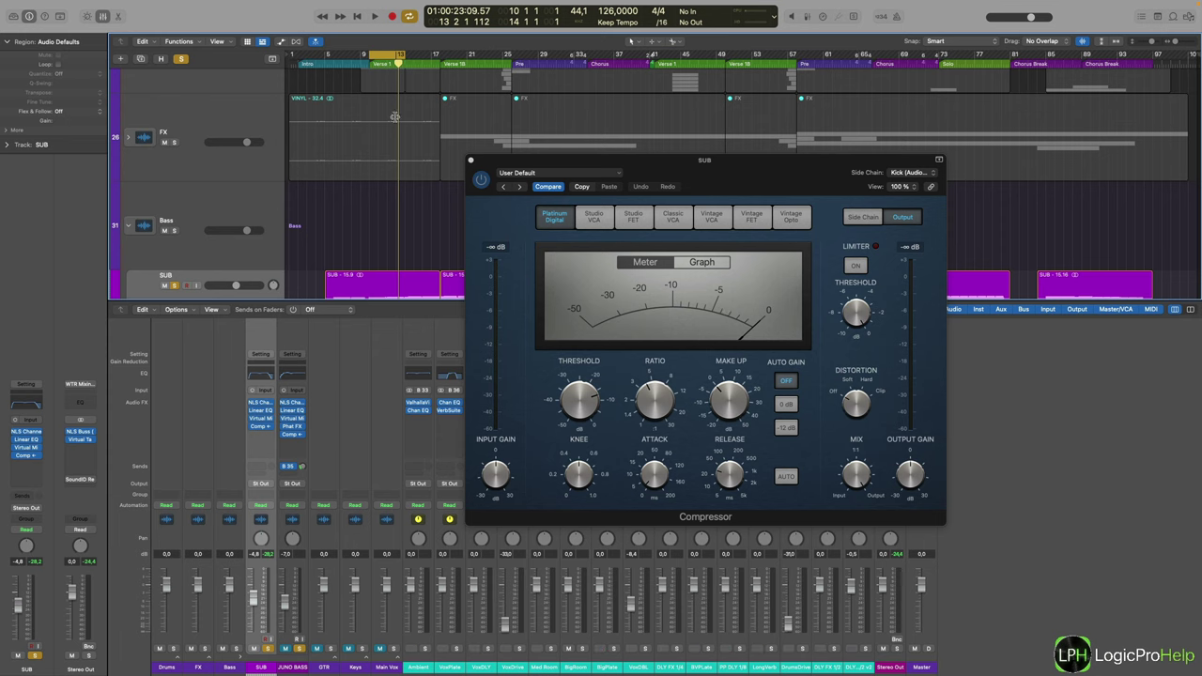
Expand the Drums stack, solo the Kick track, and play the bars 10 to 14 cycle
{"action": "scroll", "coordinate": [127, 112], "scroll_direction": "up", "scroll_amount": 2}
{"action": "left_click", "coordinate": [126, 111]}
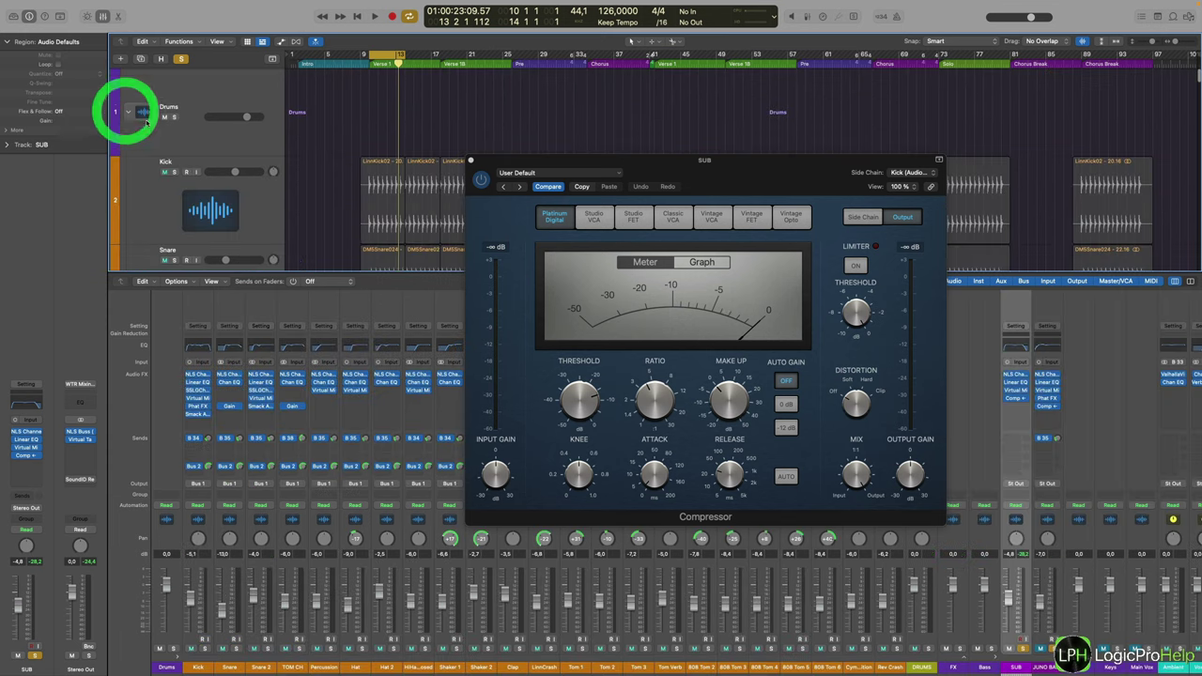
{"action": "left_click", "coordinate": [171, 180]}
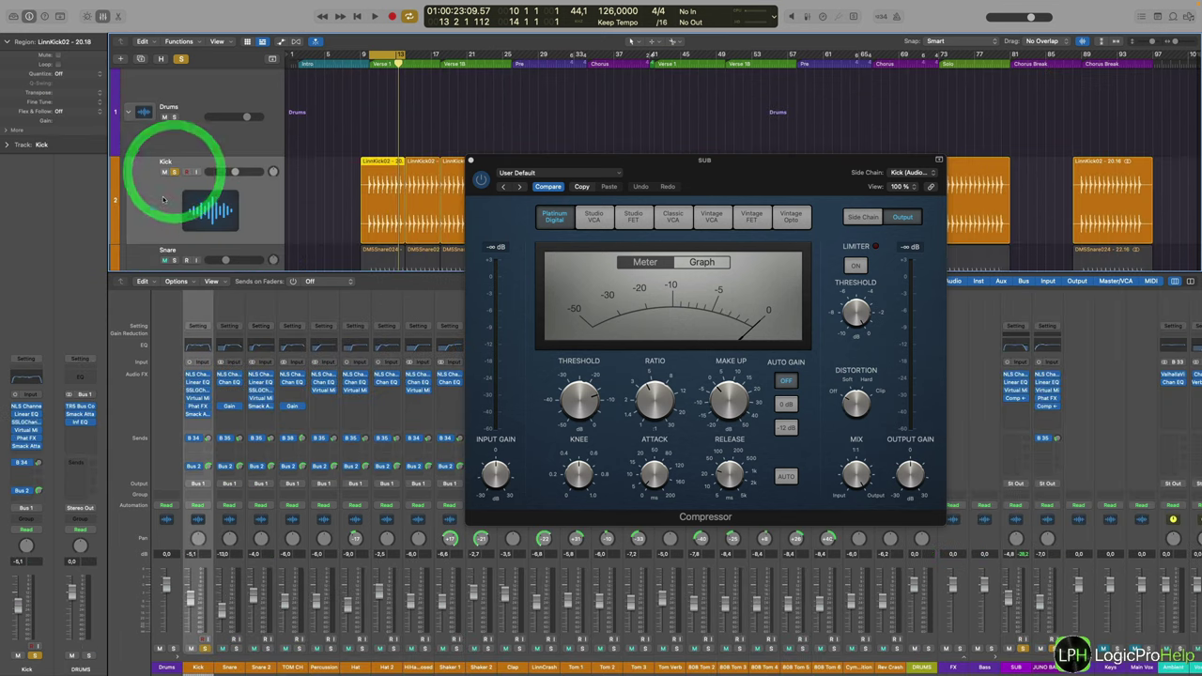
{"action": "key", "text": "space"}
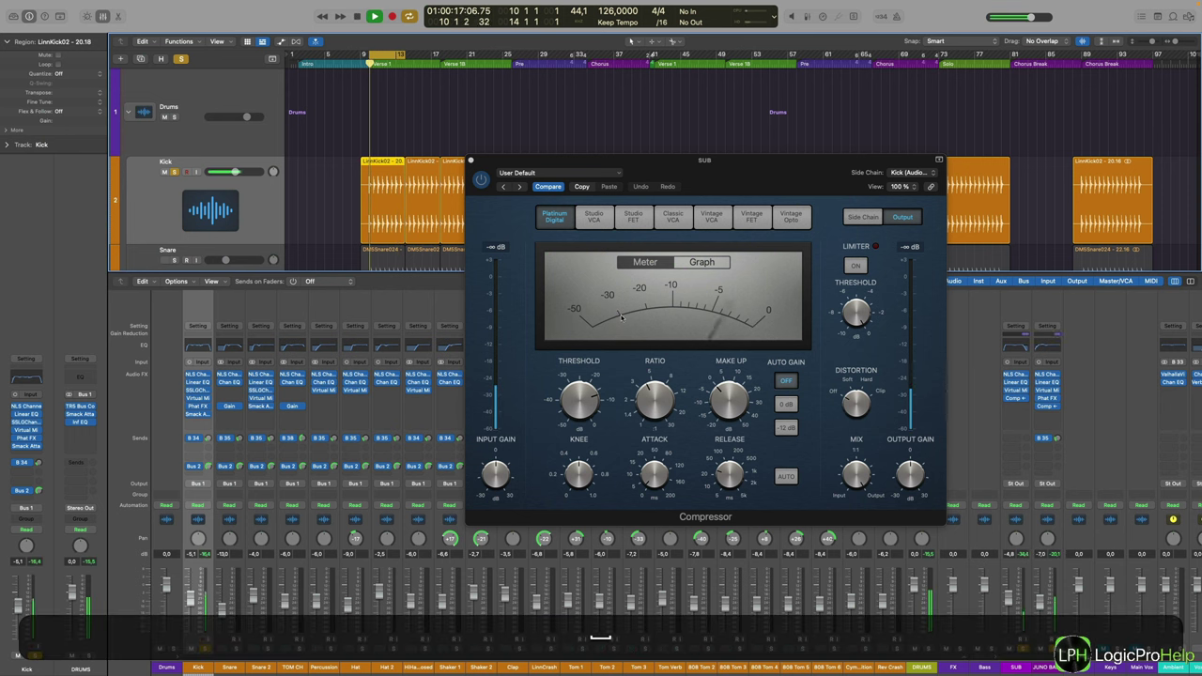
Unsolo JUNO BASS in the mixer during playback so only Kick and SUB are heard, and stop playback
{"action": "scroll", "coordinate": [337, 221], "scroll_direction": "down", "scroll_amount": 10}
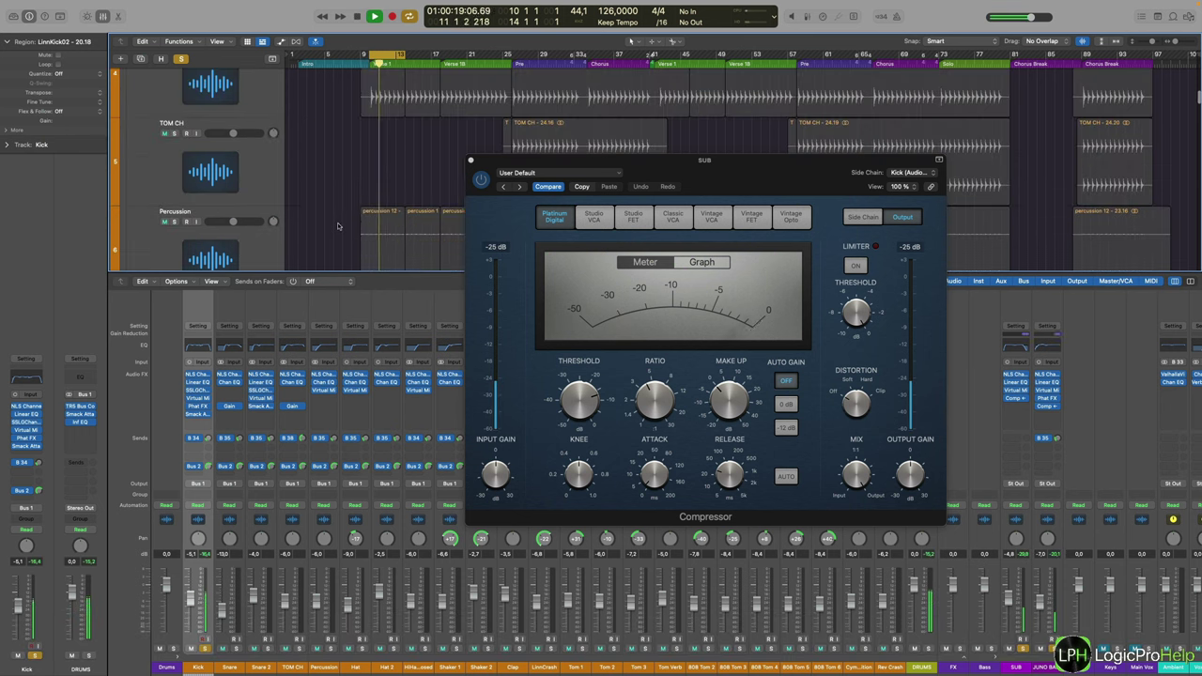
{"action": "scroll", "coordinate": [526, 601], "scroll_direction": "right", "scroll_amount": 8}
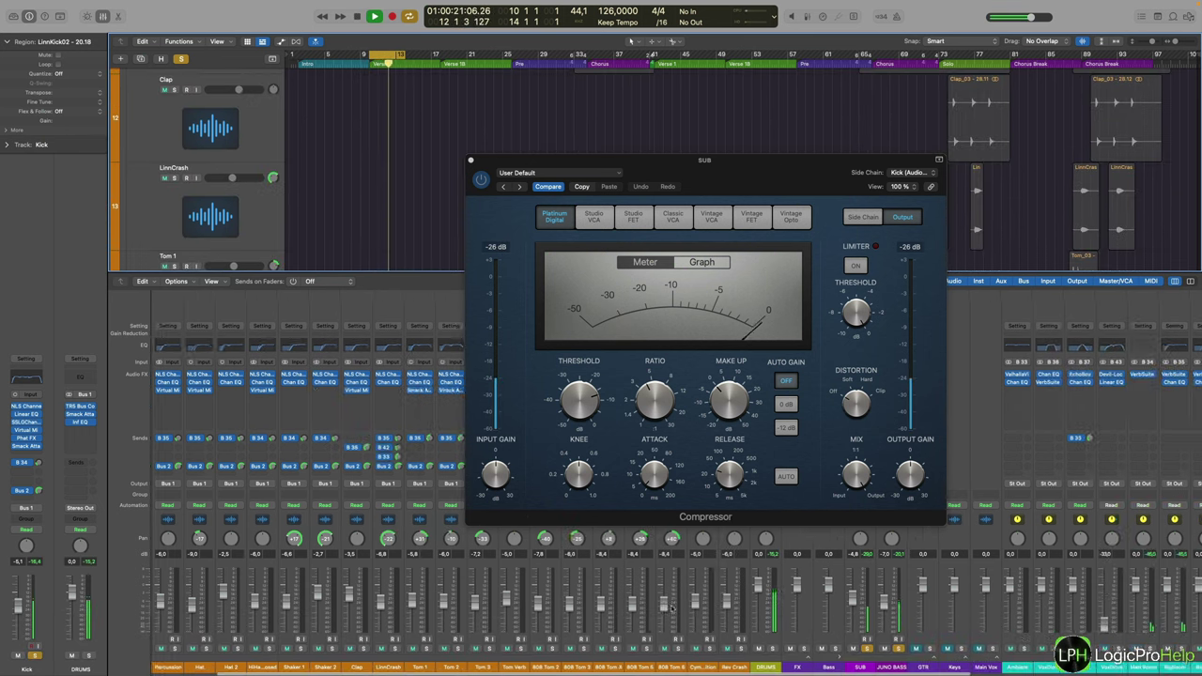
{"action": "left_click", "coordinate": [760, 648]}
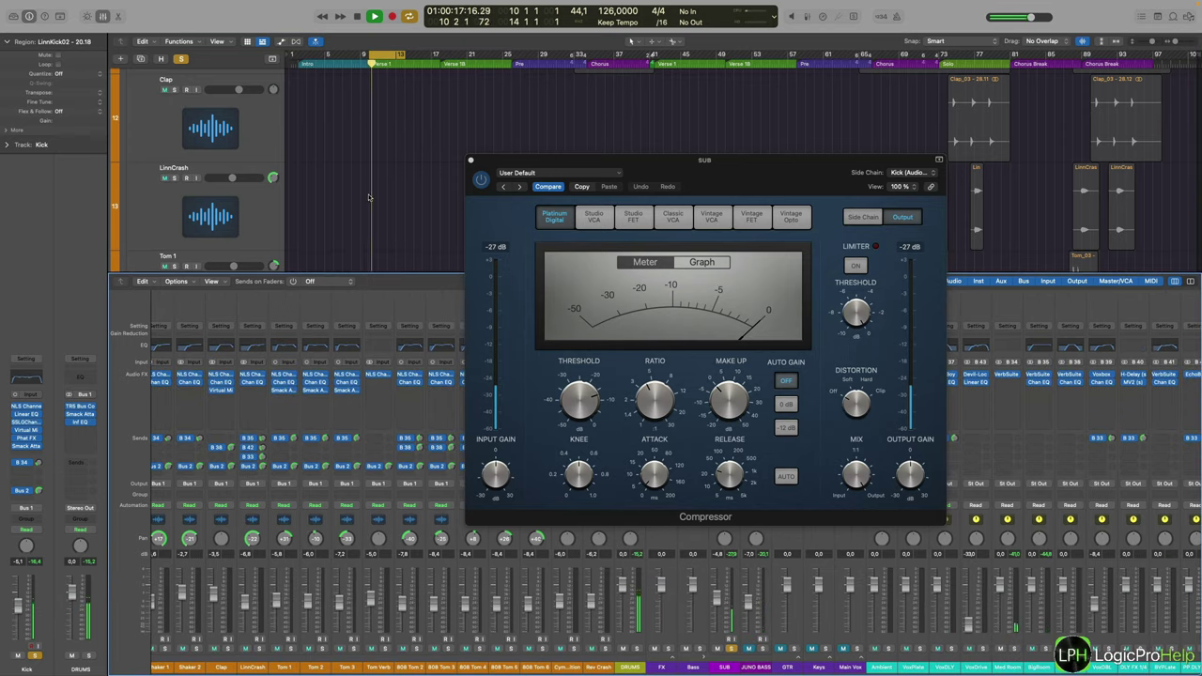
{"action": "key", "text": "space"}
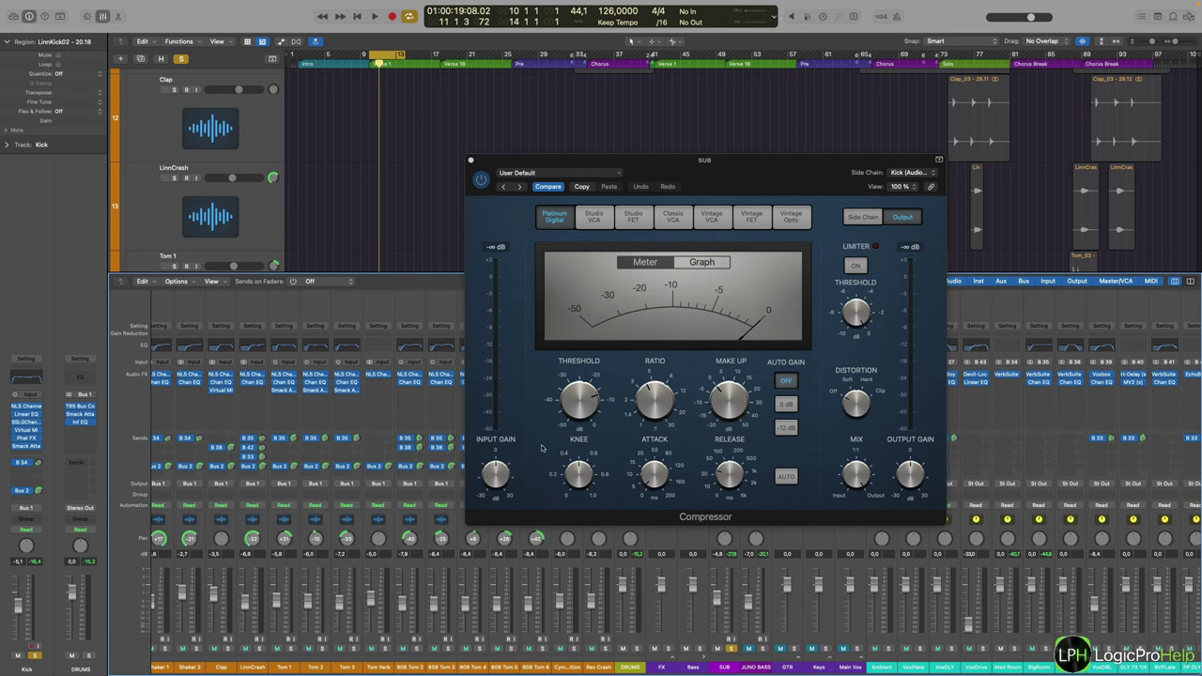
{"action": "scroll", "coordinate": [327, 532], "scroll_direction": "left", "scroll_amount": 5}
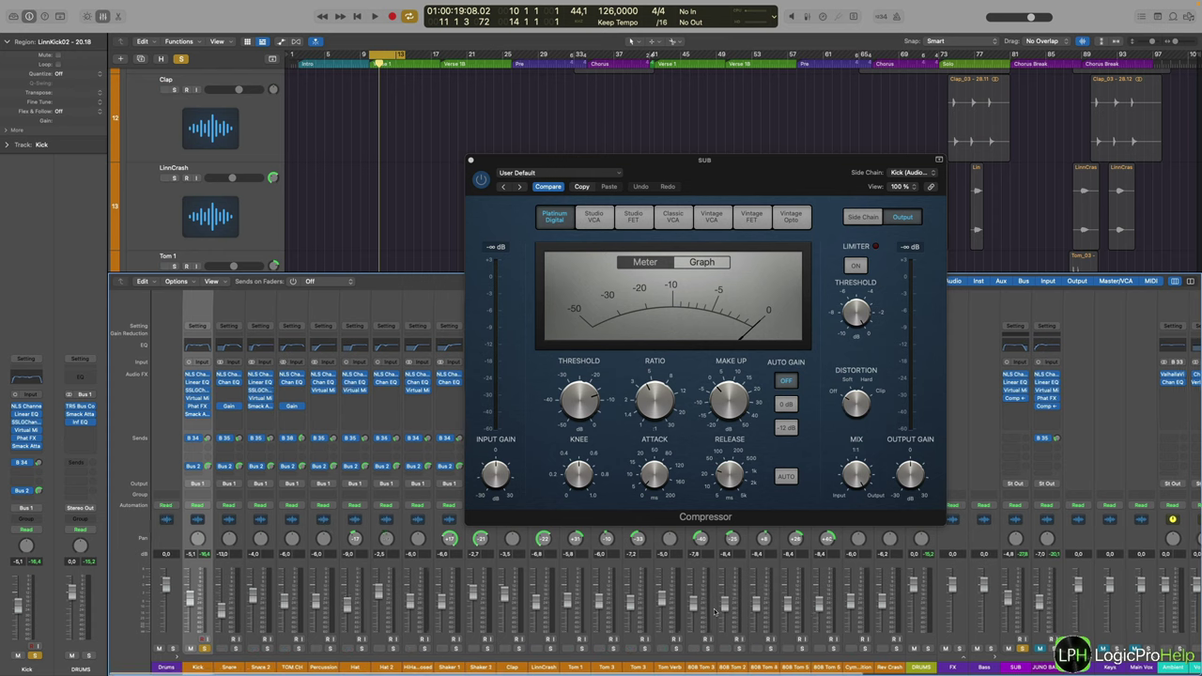
{"action": "scroll", "coordinate": [715, 609], "scroll_direction": "right", "scroll_amount": 3}
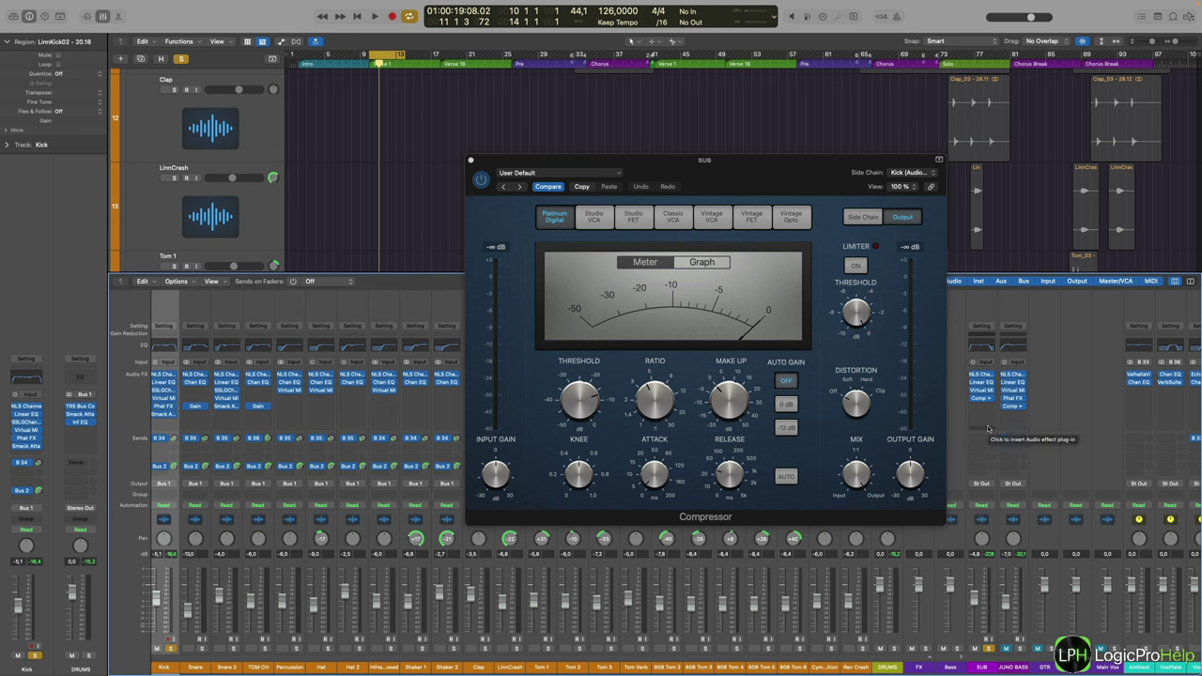
Compare Kick and SUB over the bars 10 to 14 cycle with SUB's Compressor bypassed and with it enabled again
{"action": "left_click", "coordinate": [480, 180]}
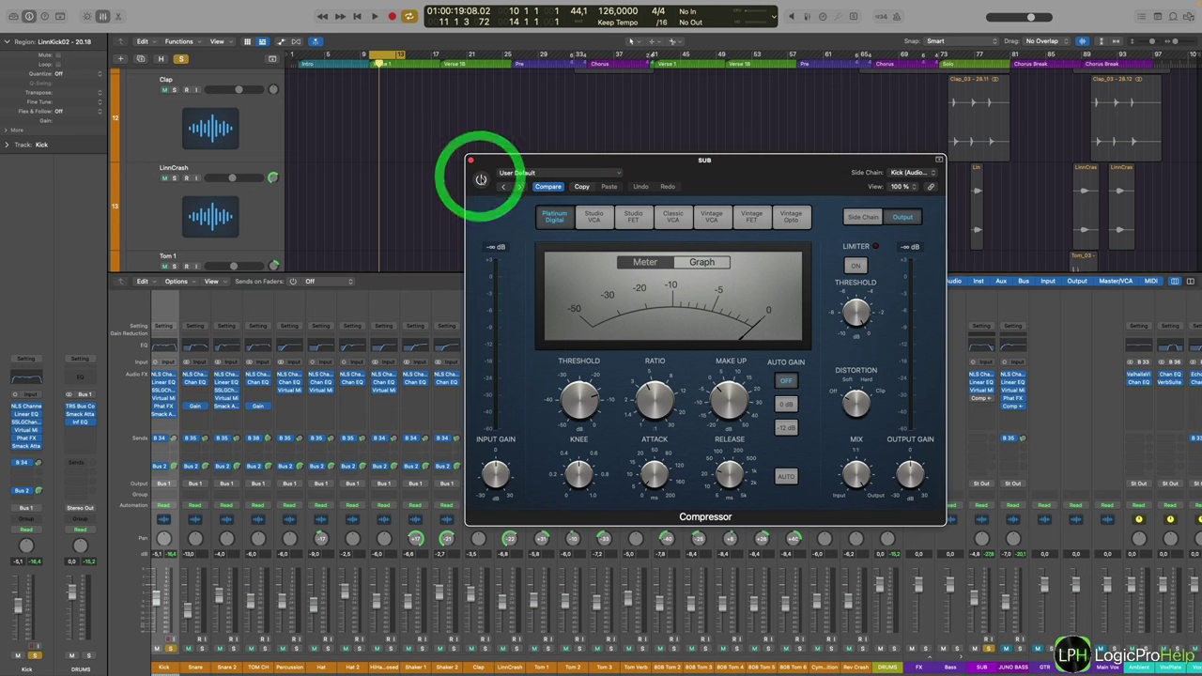
{"action": "key", "text": "space"}
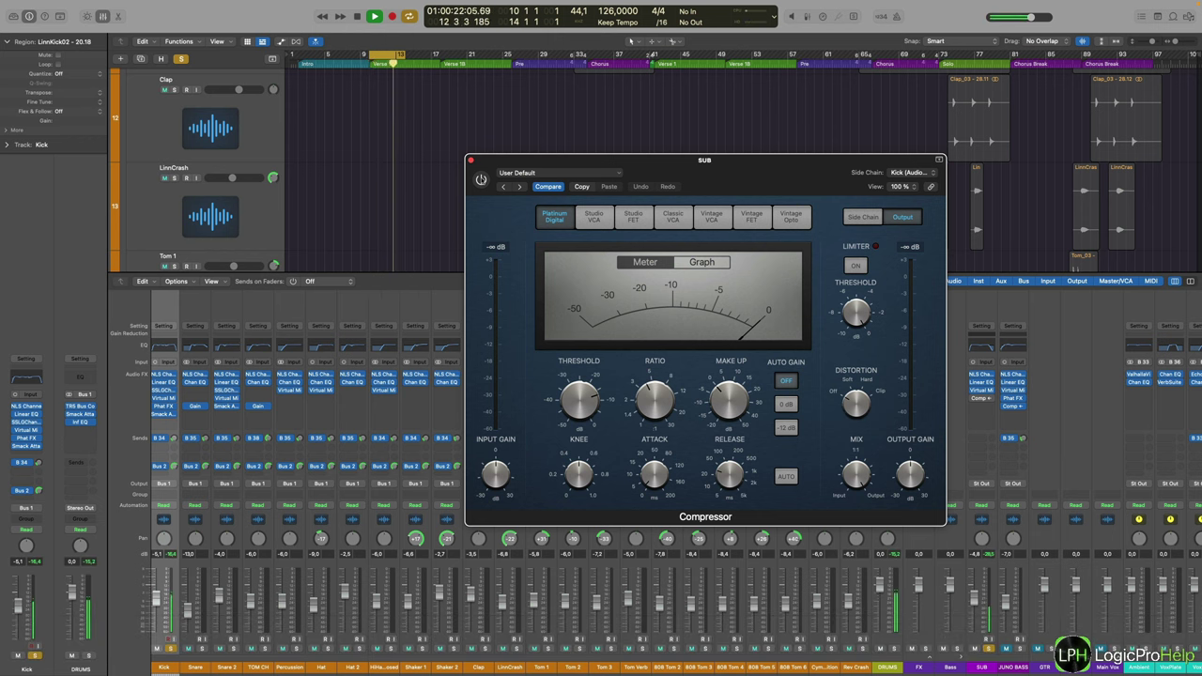
{"action": "key", "text": "space"}
{"action": "left_click", "coordinate": [481, 179]}
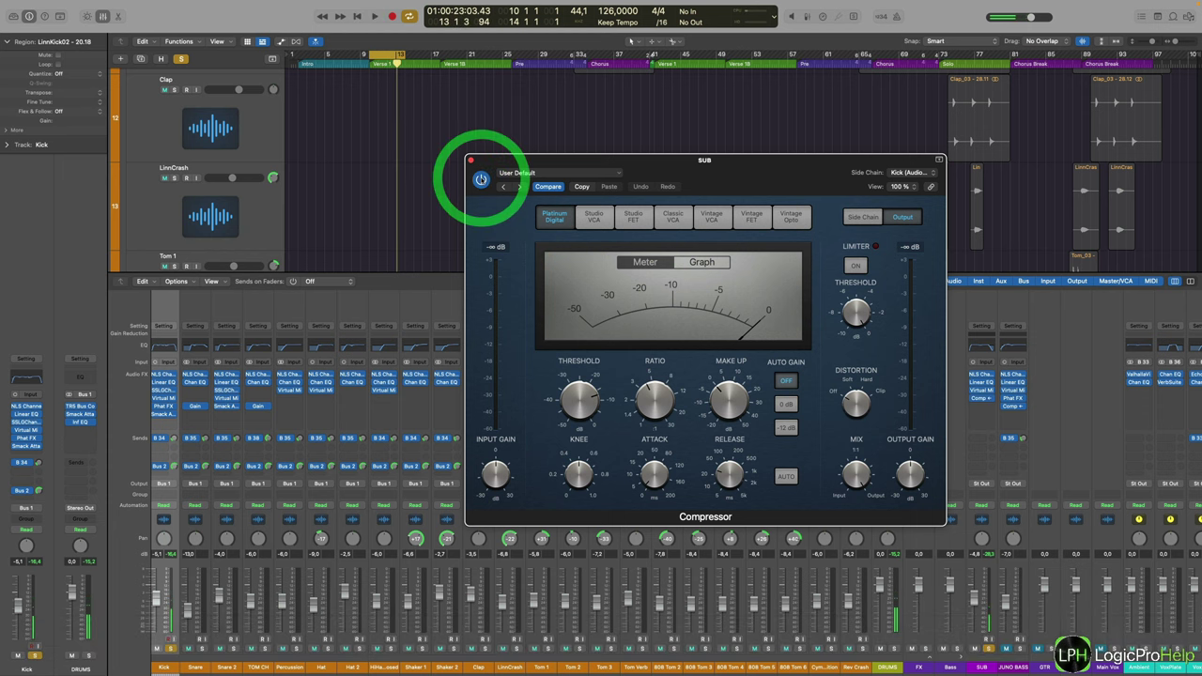
{"action": "key", "text": "space"}
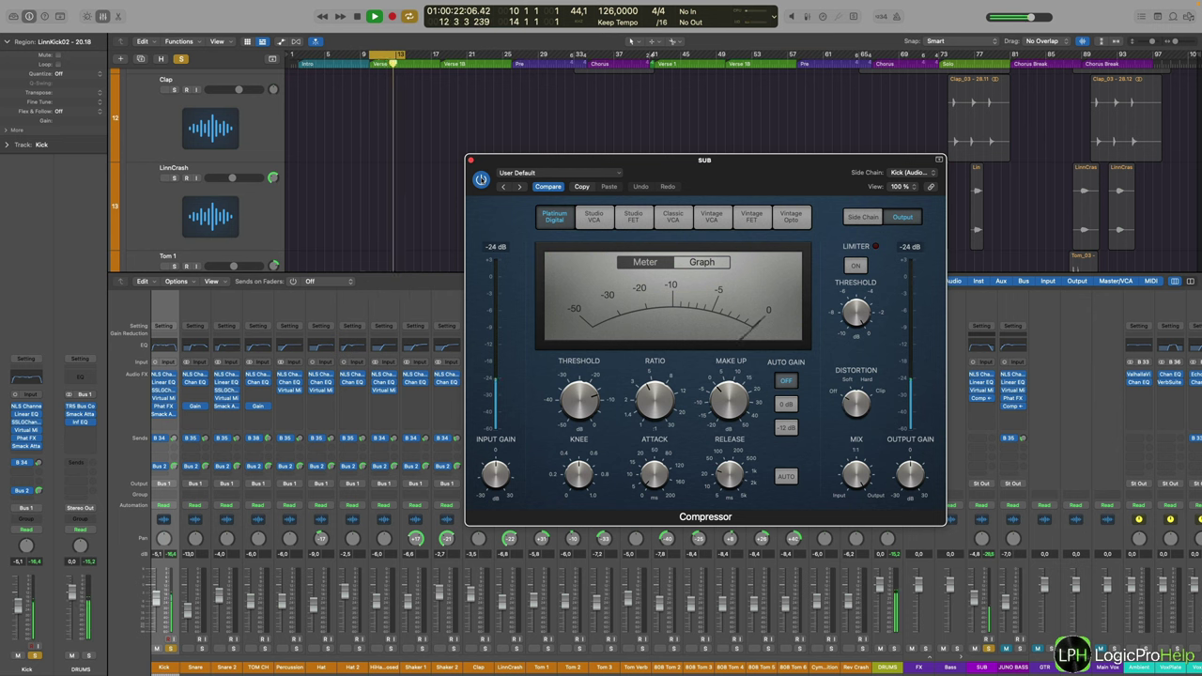
{"action": "key", "text": "space"}
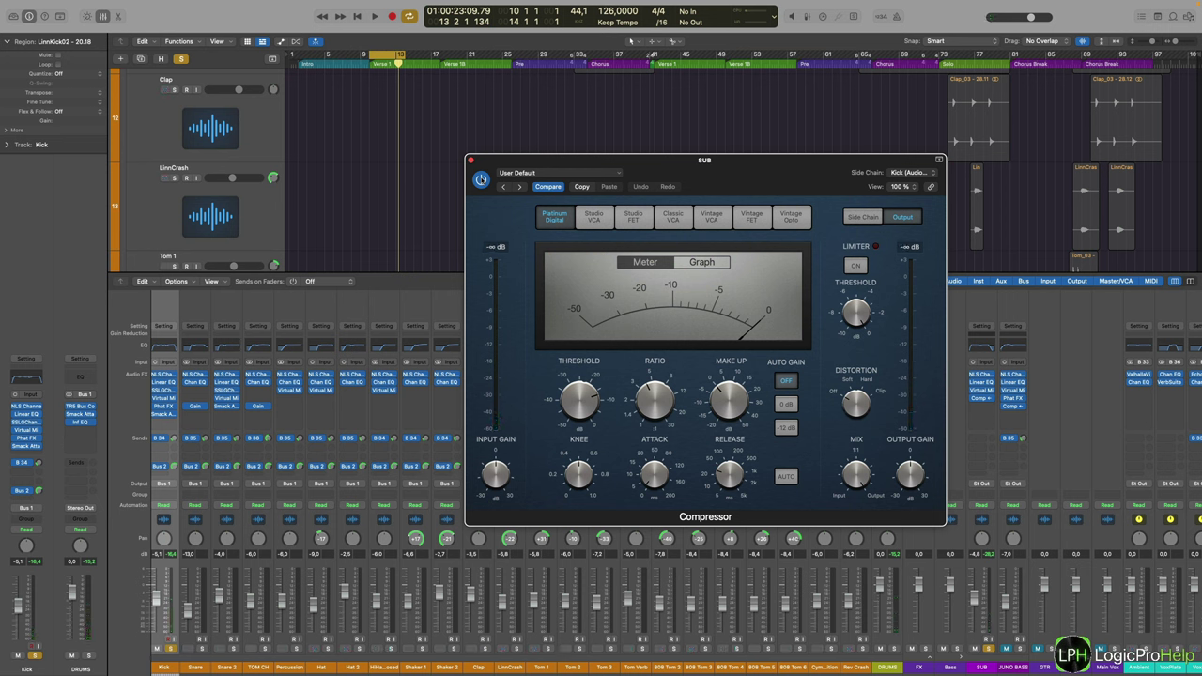
Check the Compressor's Release and Make Up settings, replay the Kick and SUB cycle, and close the Compressor
{"action": "mouse_move", "coordinate": [732, 485]}
{"action": "mouse_move", "coordinate": [707, 441]}
{"action": "mouse_move", "coordinate": [682, 417]}
{"action": "mouse_move", "coordinate": [735, 372]}
{"action": "key", "text": "space"}
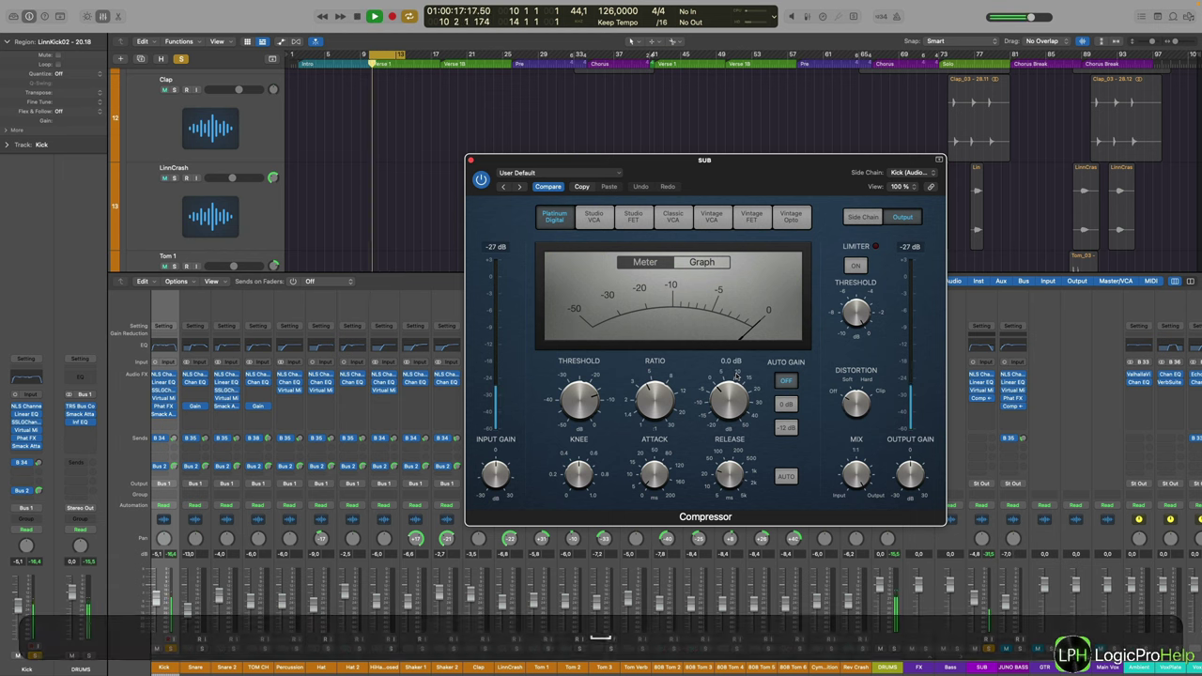
{"action": "left_click", "coordinate": [473, 162]}
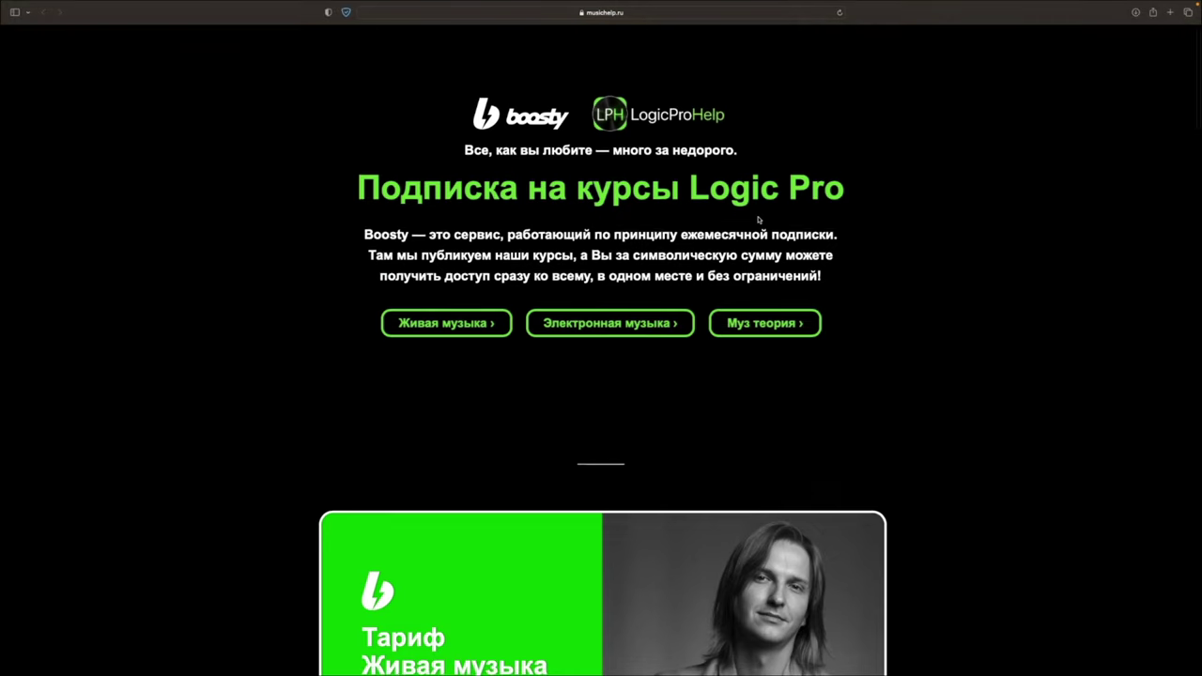
Read through the Живая музыка plan and its course list on the LogicProHelp Boosty subscription page
{"action": "scroll", "coordinate": [999, 244], "scroll_direction": "down", "scroll_amount": 3}
{"action": "scroll", "coordinate": [1000, 244], "scroll_direction": "down", "scroll_amount": 5}
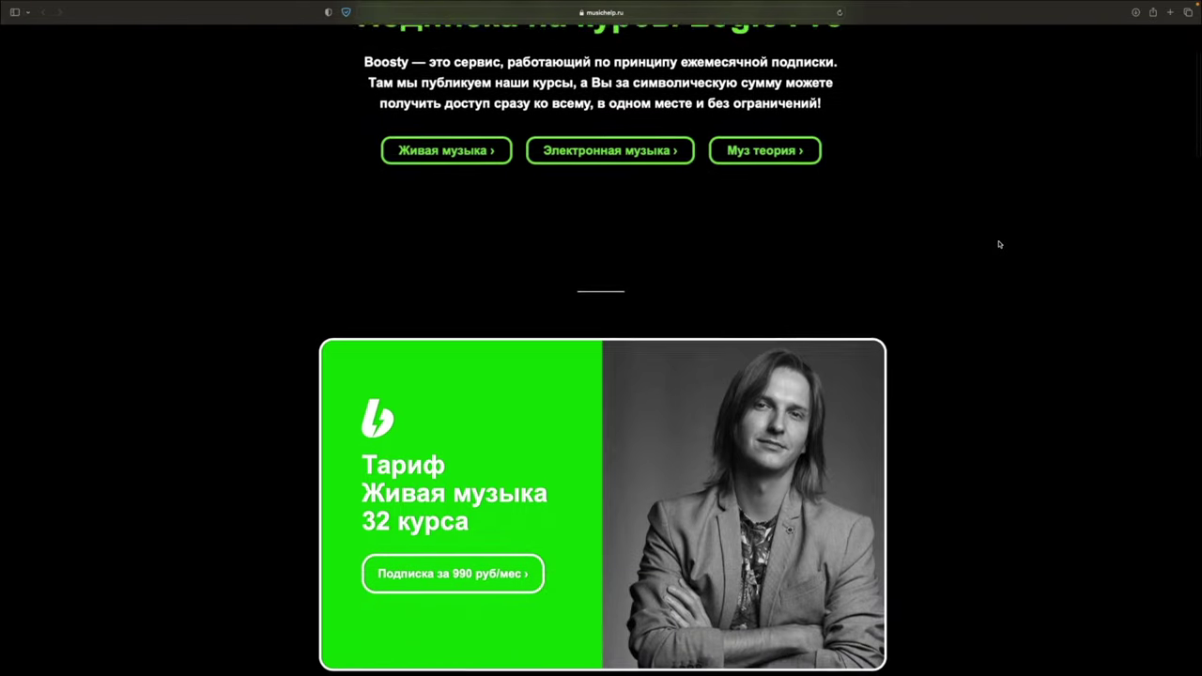
{"action": "scroll", "coordinate": [999, 245], "scroll_direction": "down", "scroll_amount": 4}
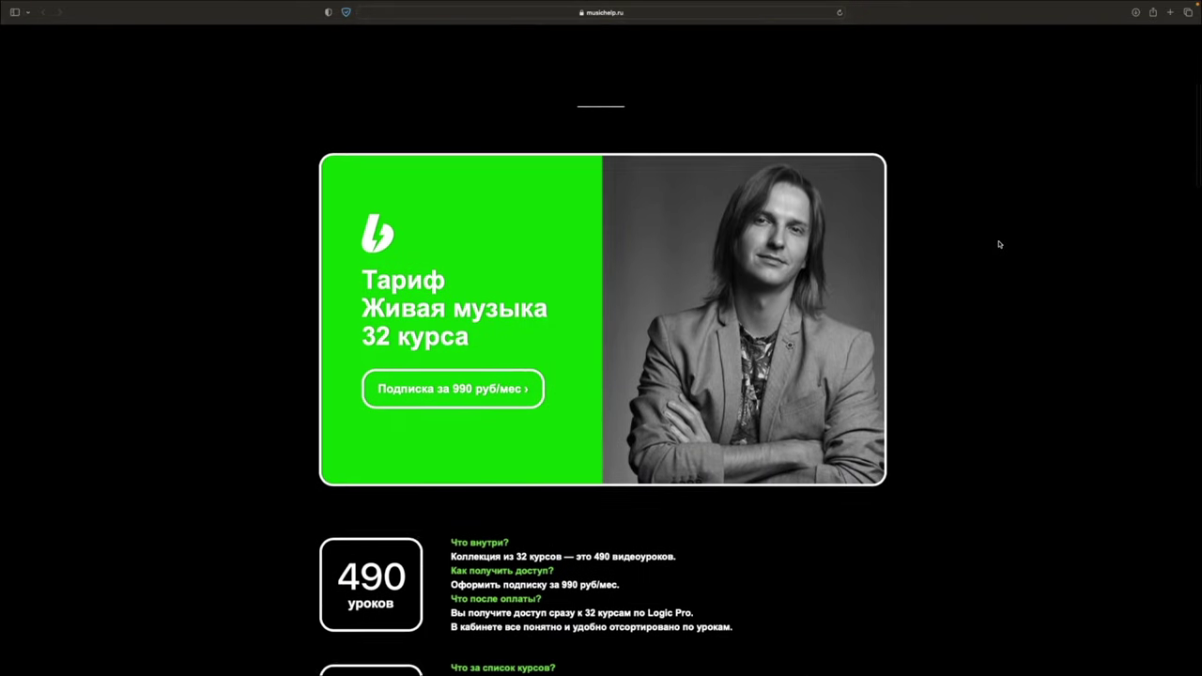
{"action": "scroll", "coordinate": [1000, 244], "scroll_direction": "down", "scroll_amount": 5}
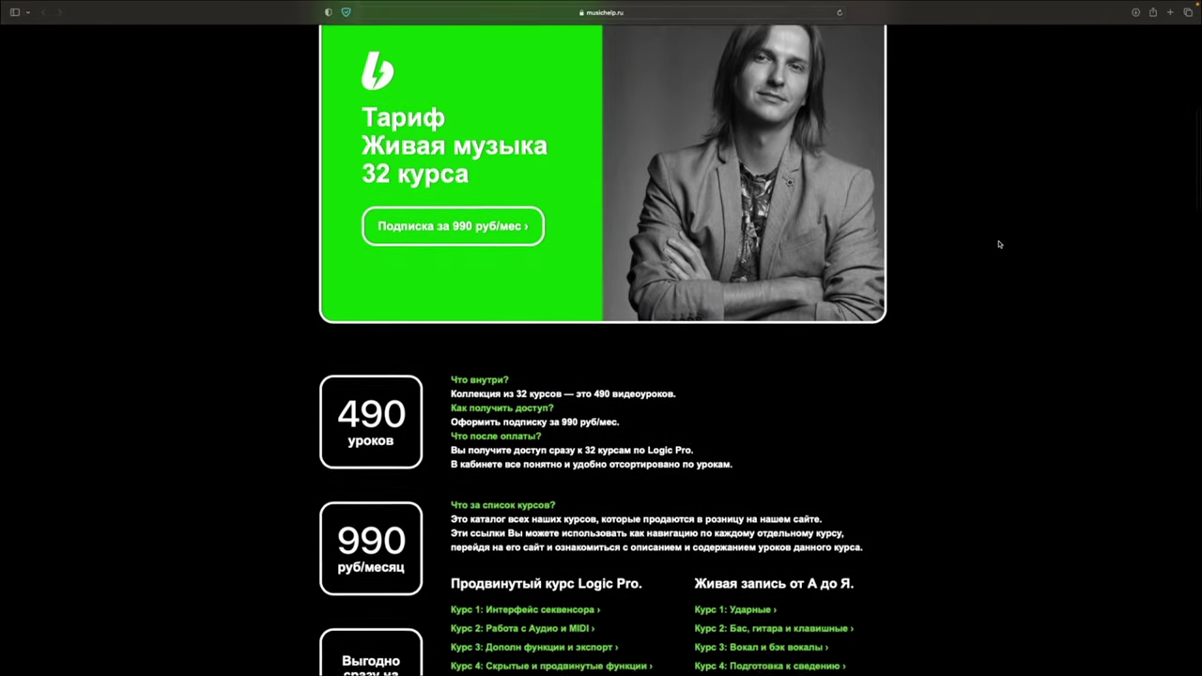
{"action": "scroll", "coordinate": [999, 244], "scroll_direction": "down", "scroll_amount": 5}
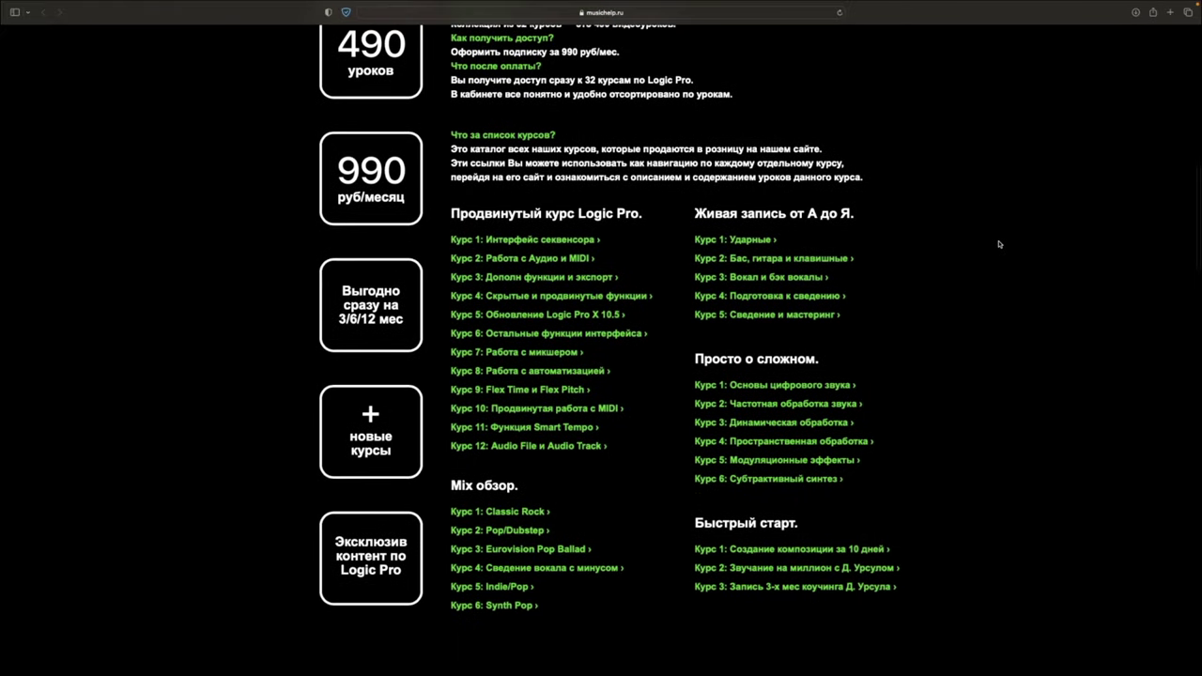
{"action": "scroll", "coordinate": [1000, 244], "scroll_direction": "down", "scroll_amount": 4}
{"action": "scroll", "coordinate": [1000, 244], "scroll_direction": "down", "scroll_amount": 8}
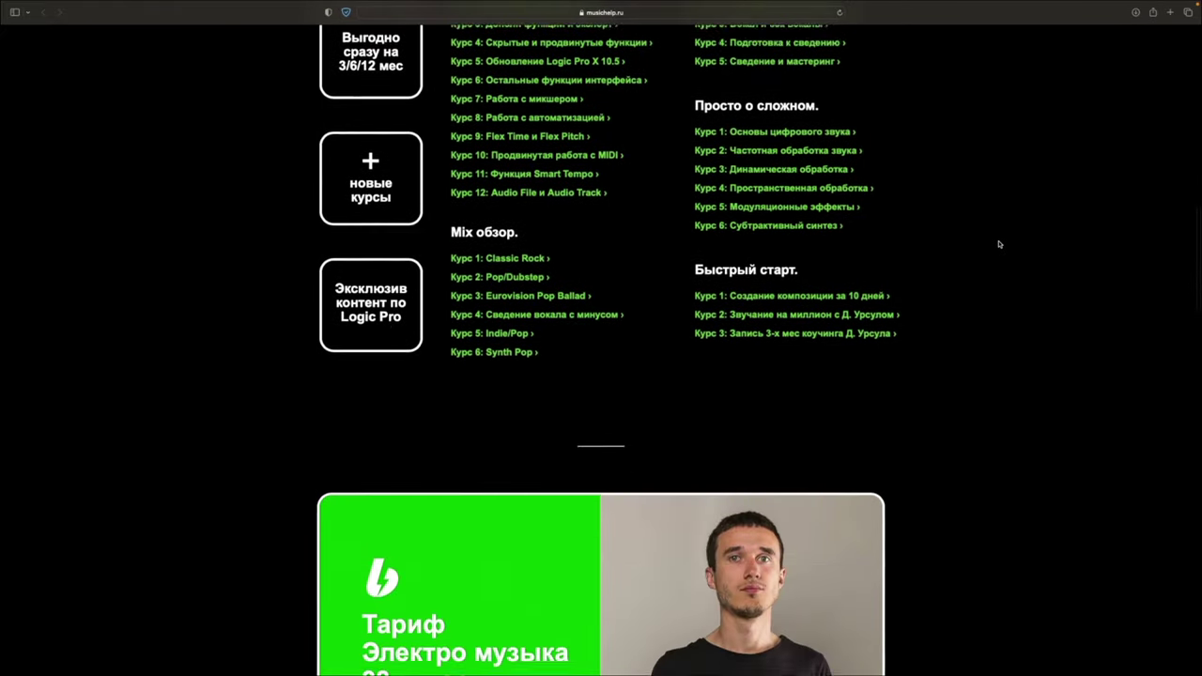
Examine the Электро музыка and Муз теория plans with their course lists, and return to the page heading
{"action": "scroll", "coordinate": [999, 244], "scroll_direction": "down", "scroll_amount": 8}
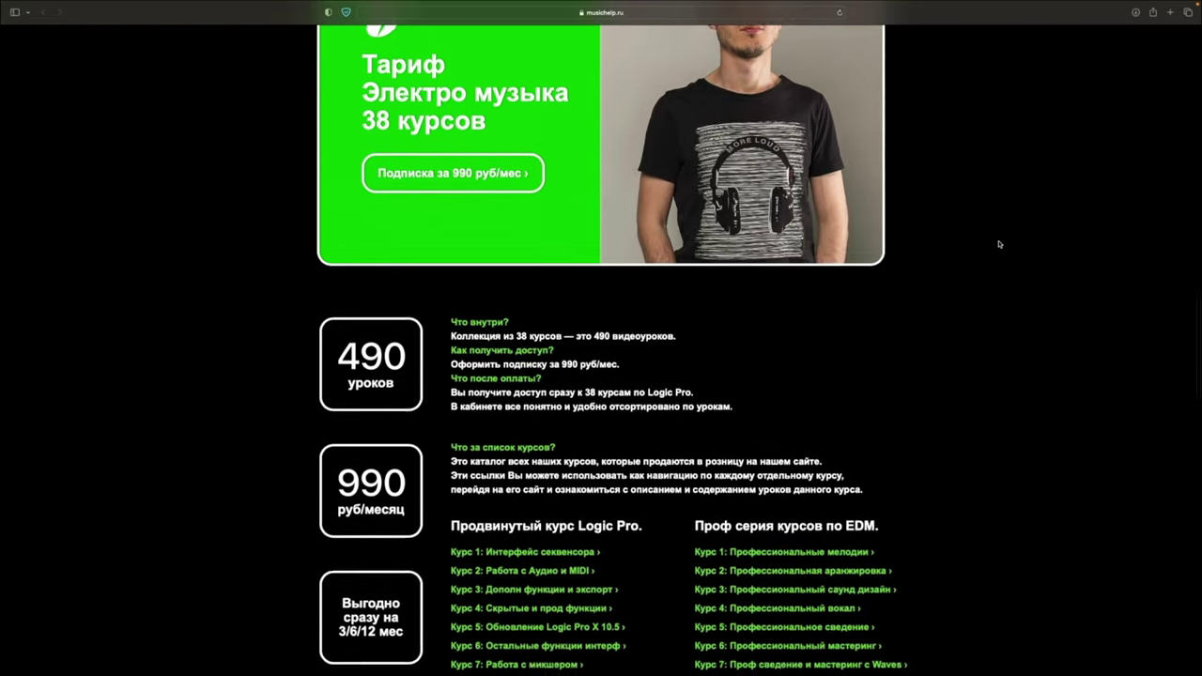
{"action": "scroll", "coordinate": [999, 244], "scroll_direction": "down", "scroll_amount": 6}
{"action": "scroll", "coordinate": [831, 290], "scroll_direction": "down", "scroll_amount": 5}
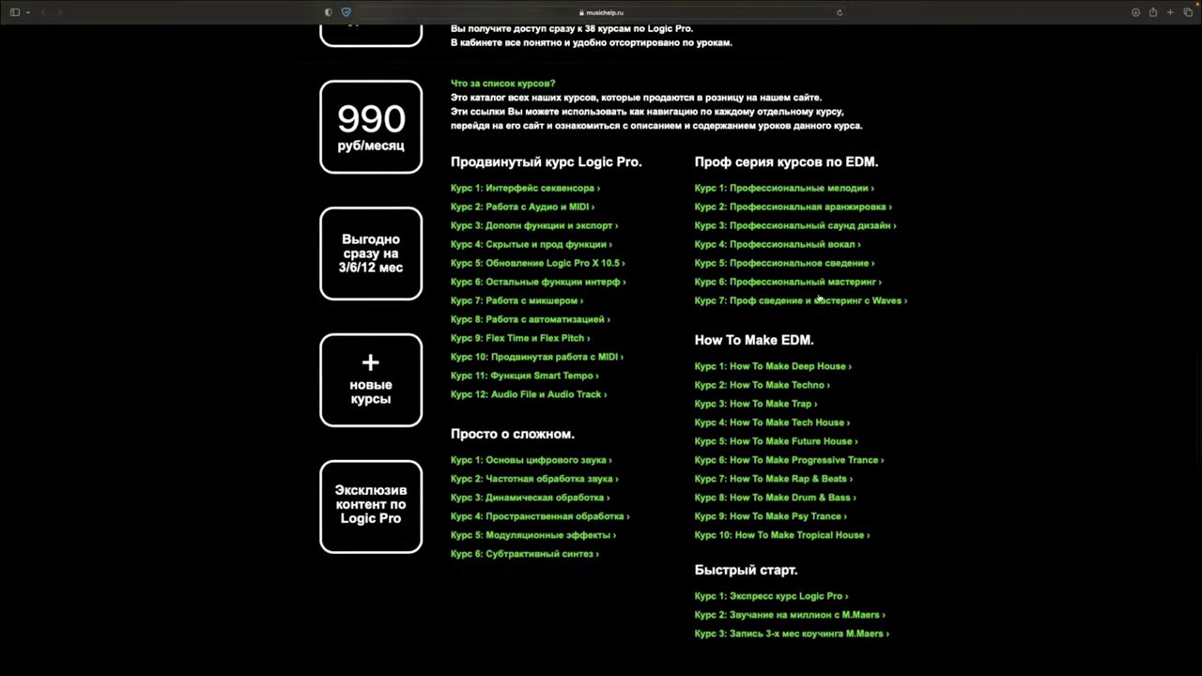
{"action": "scroll", "coordinate": [765, 336], "scroll_direction": "down", "scroll_amount": 6}
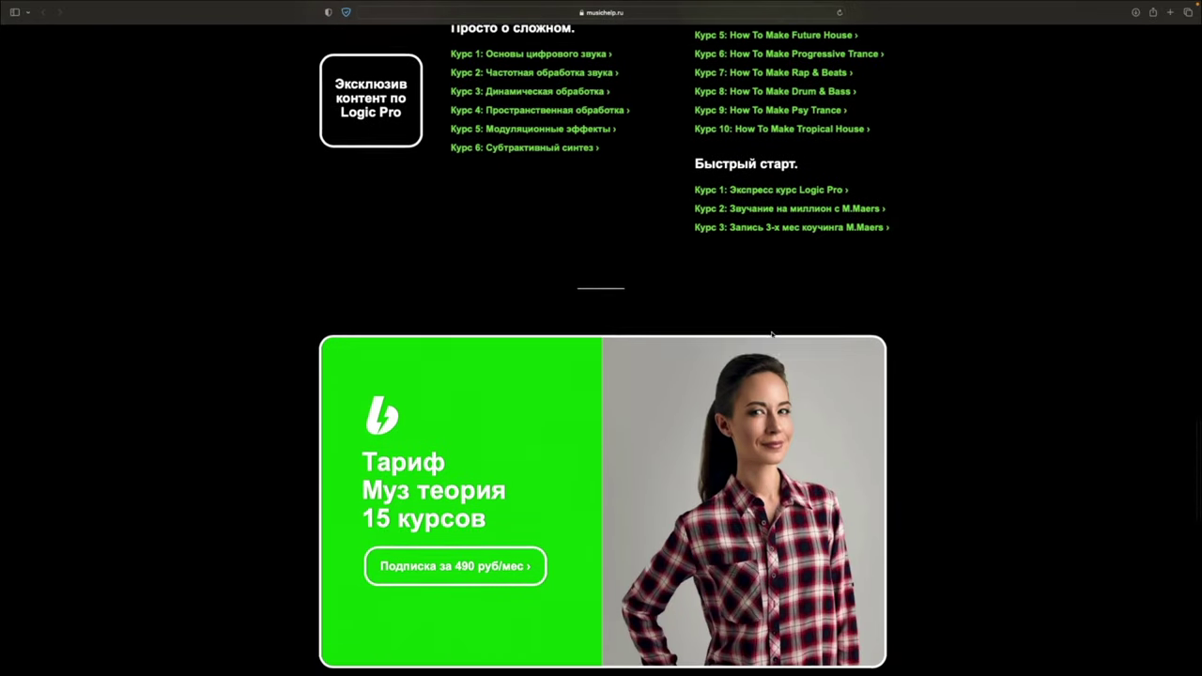
{"action": "scroll", "coordinate": [785, 334], "scroll_direction": "down", "scroll_amount": 5}
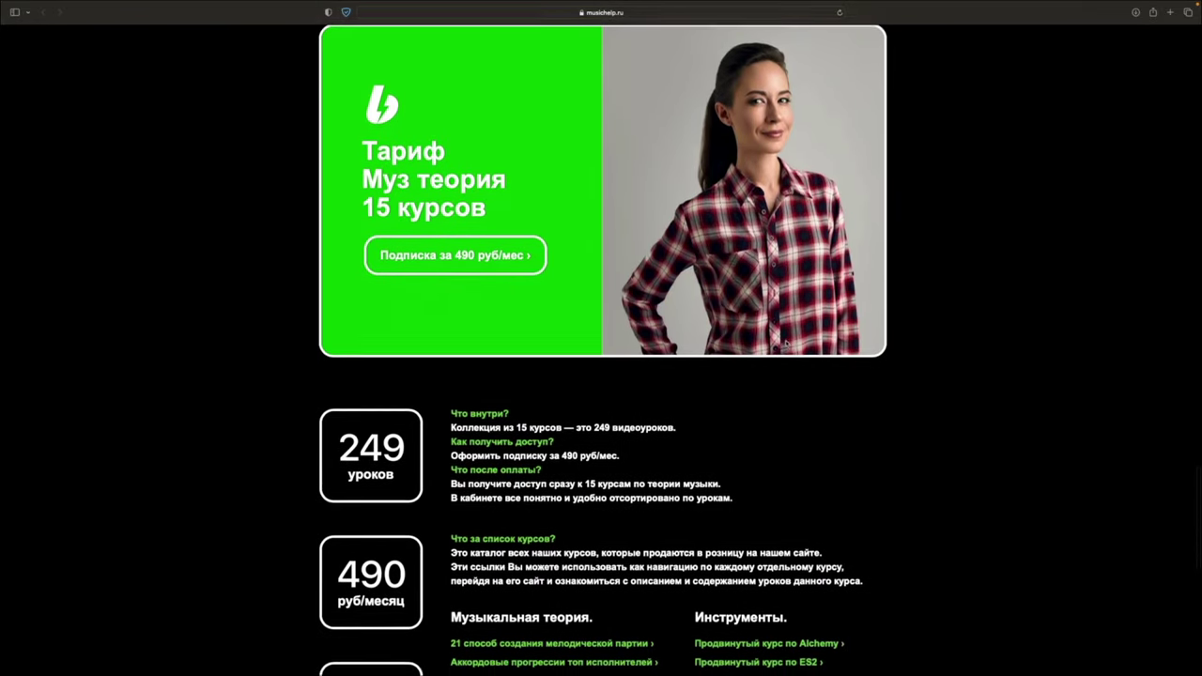
{"action": "scroll", "coordinate": [790, 347], "scroll_direction": "down", "scroll_amount": 3}
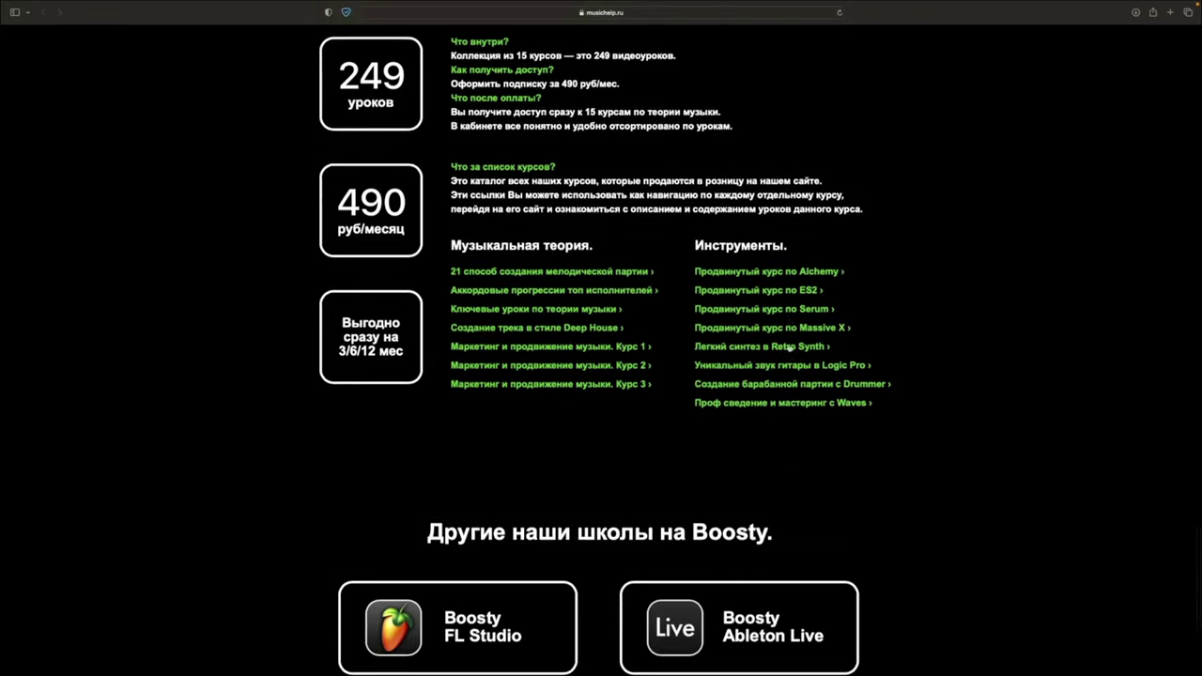
{"action": "scroll", "coordinate": [789, 347], "scroll_direction": "up", "scroll_amount": 7}
{"action": "scroll", "coordinate": [790, 347], "scroll_direction": "up", "scroll_amount": 20}
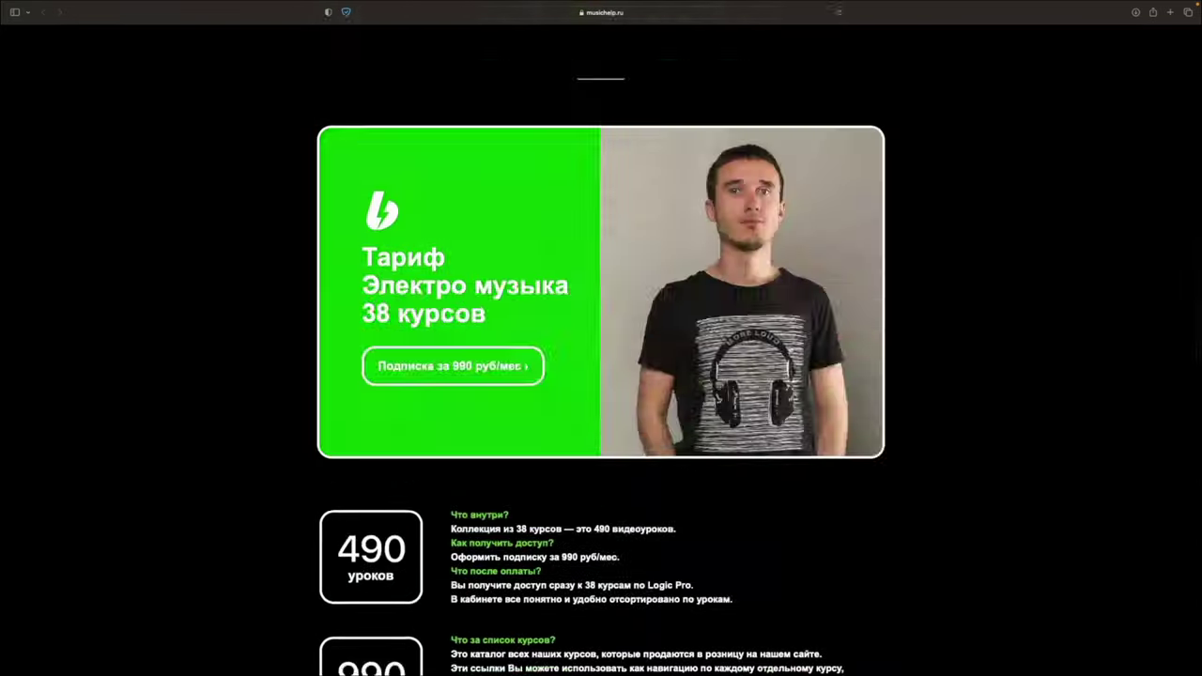
{"action": "scroll", "coordinate": [789, 348], "scroll_direction": "down", "scroll_amount": 5}
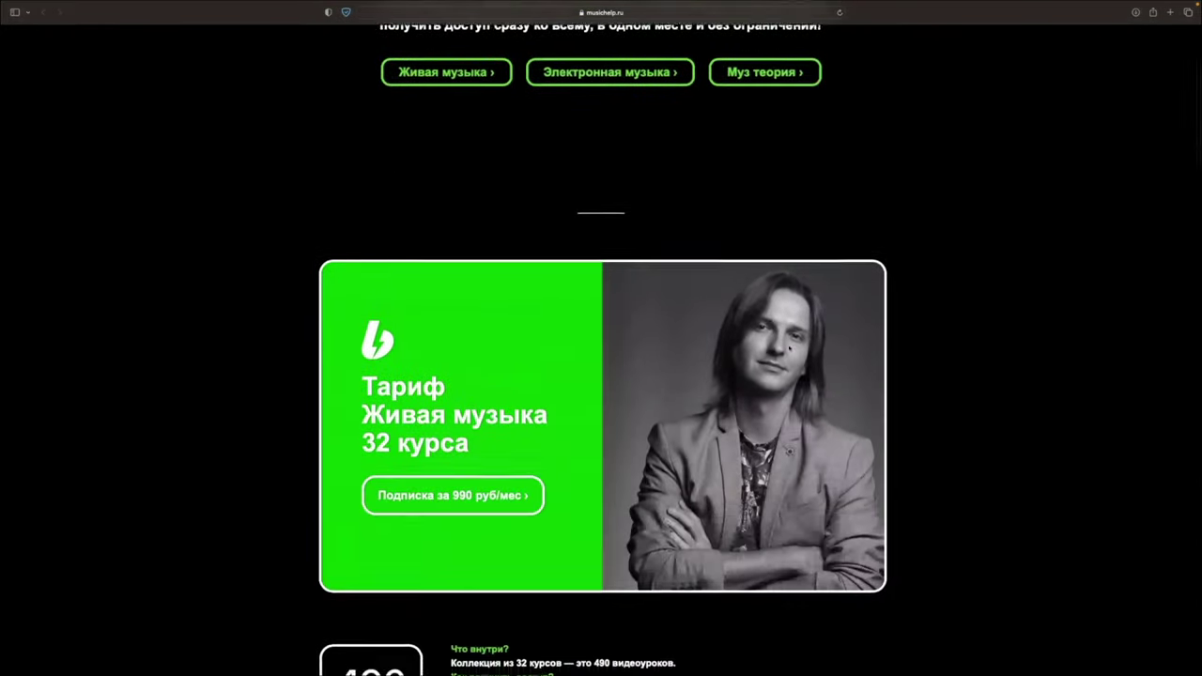
{"action": "scroll", "coordinate": [566, 418], "scroll_direction": "up", "scroll_amount": 6}
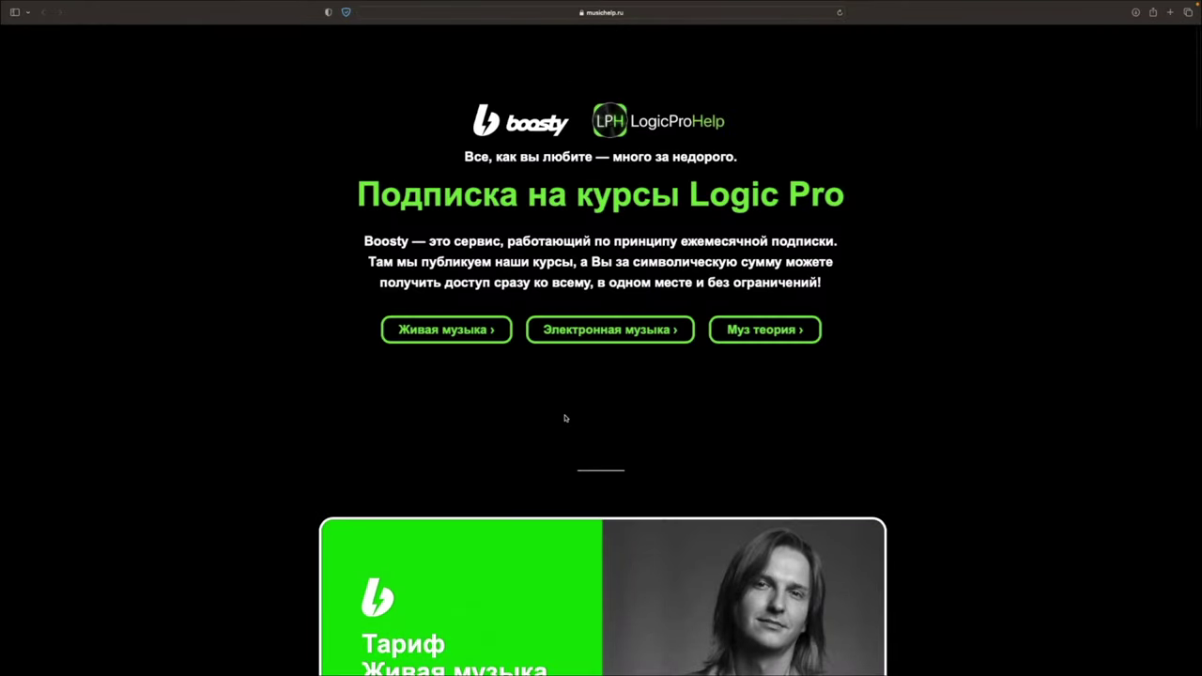
Open the Живая музыка plan on Boosty and start subscribing by signing in with VK
{"action": "left_click", "coordinate": [430, 334]}
{"action": "left_click", "coordinate": [437, 304]}
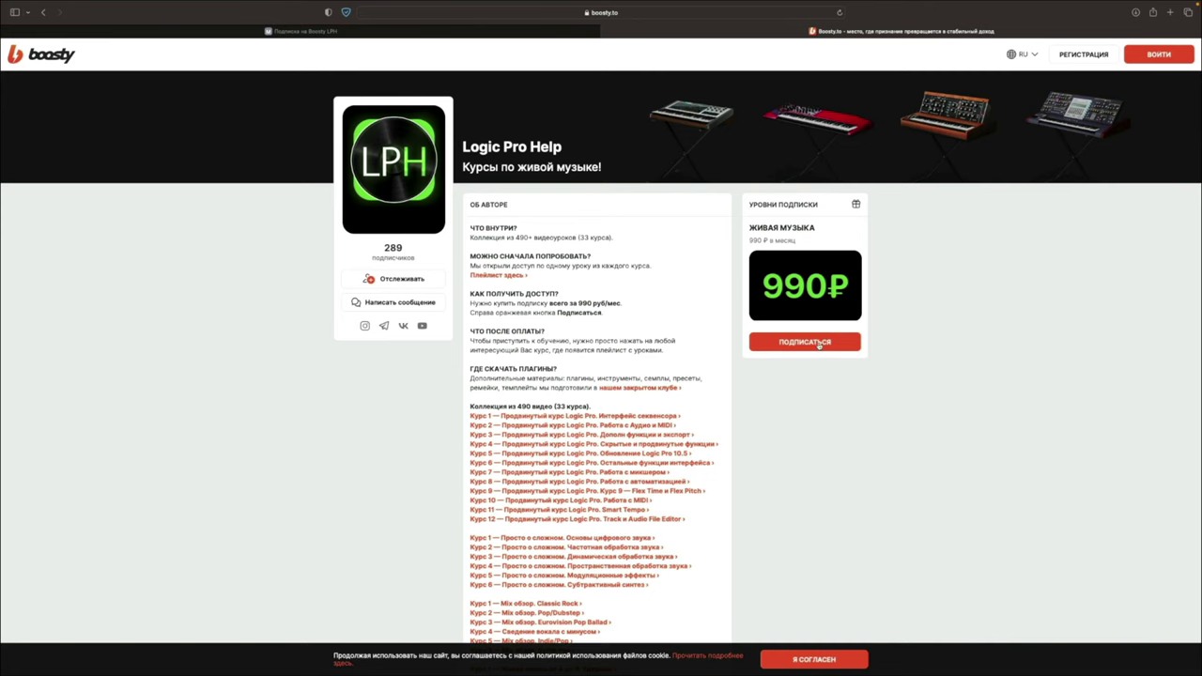
{"action": "left_click", "coordinate": [765, 347]}
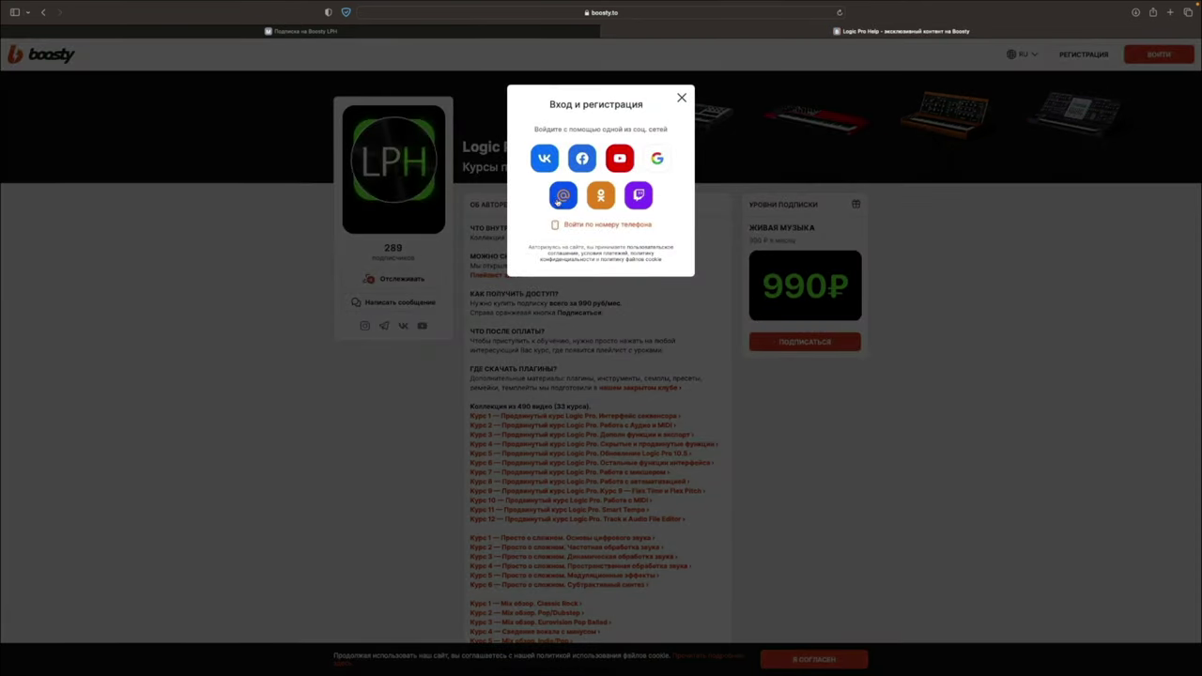
{"action": "left_click", "coordinate": [545, 160]}
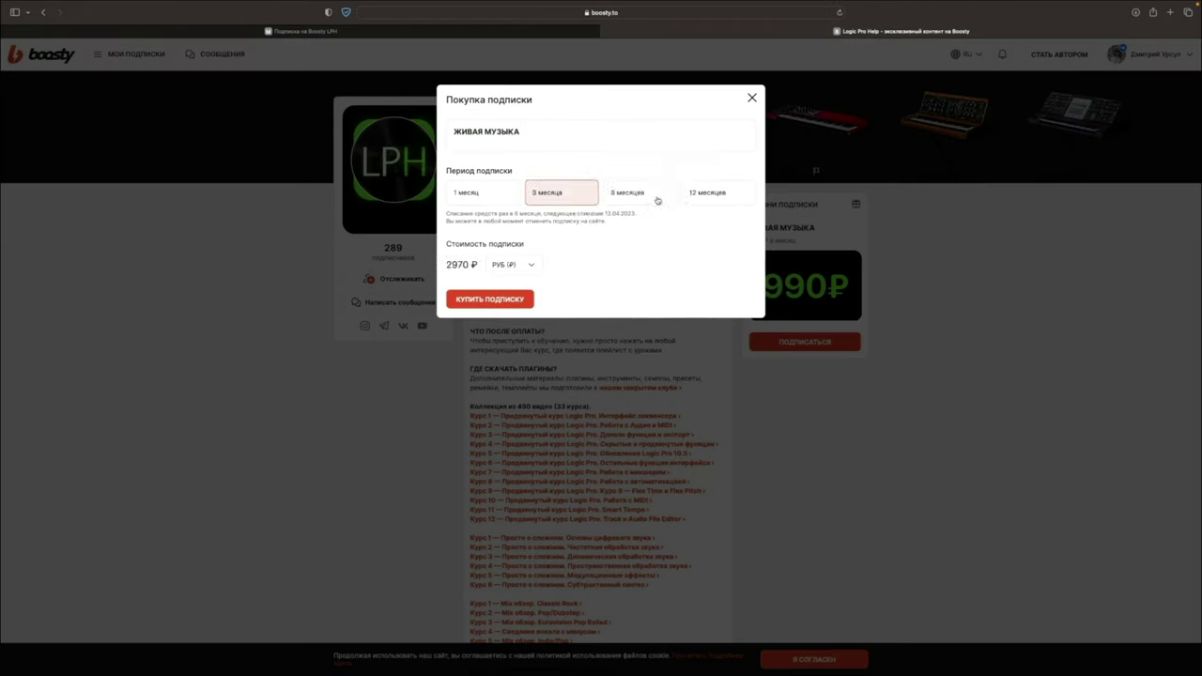
Try the 6-month, 12-month and 1-month subscription periods, view the payment options for 1 month, and close the purchase form
{"action": "left_click", "coordinate": [657, 200]}
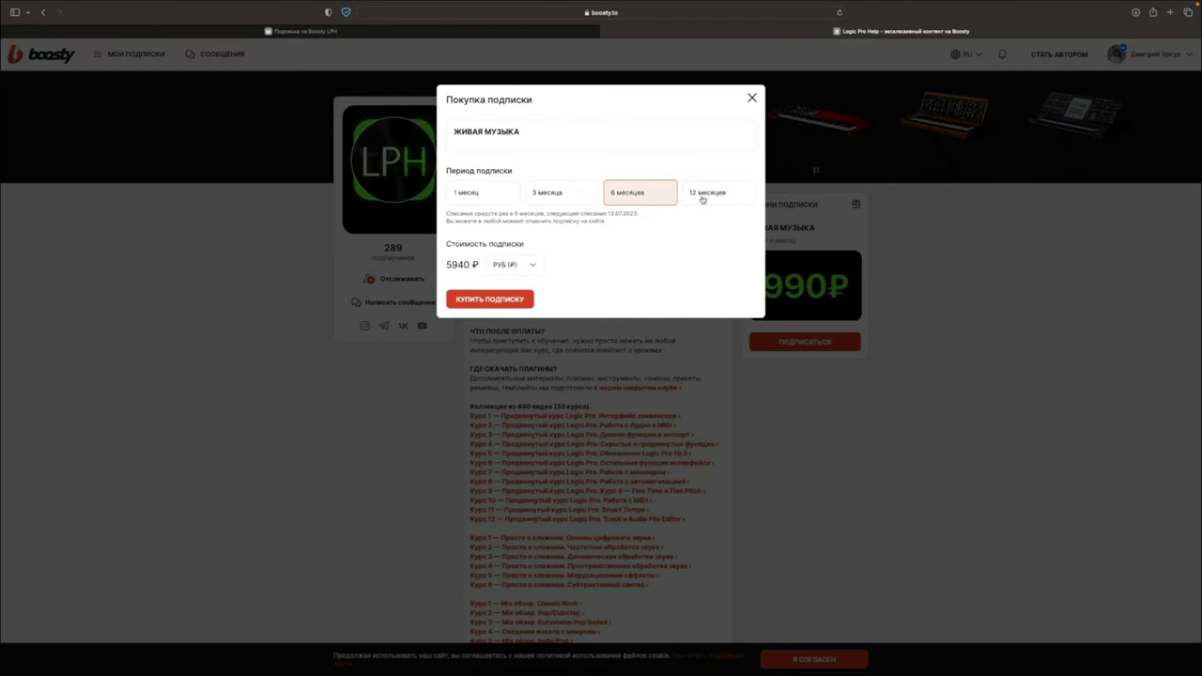
{"action": "left_click", "coordinate": [704, 199]}
{"action": "left_click", "coordinate": [483, 198]}
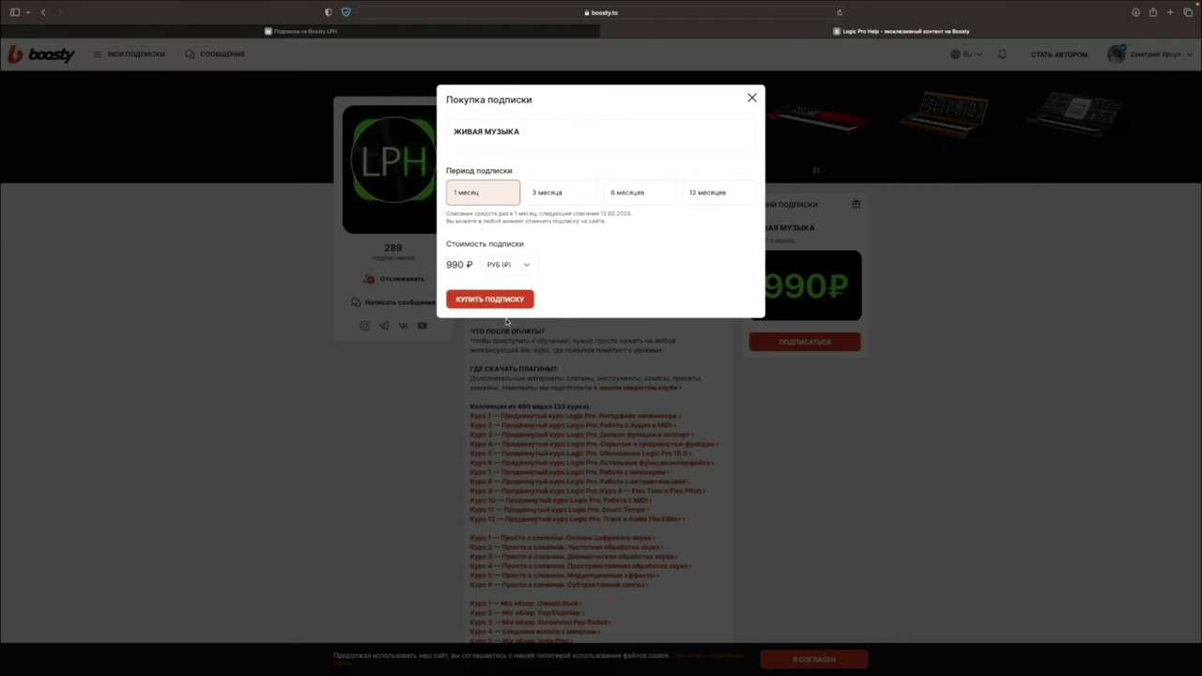
{"action": "left_click", "coordinate": [498, 300]}
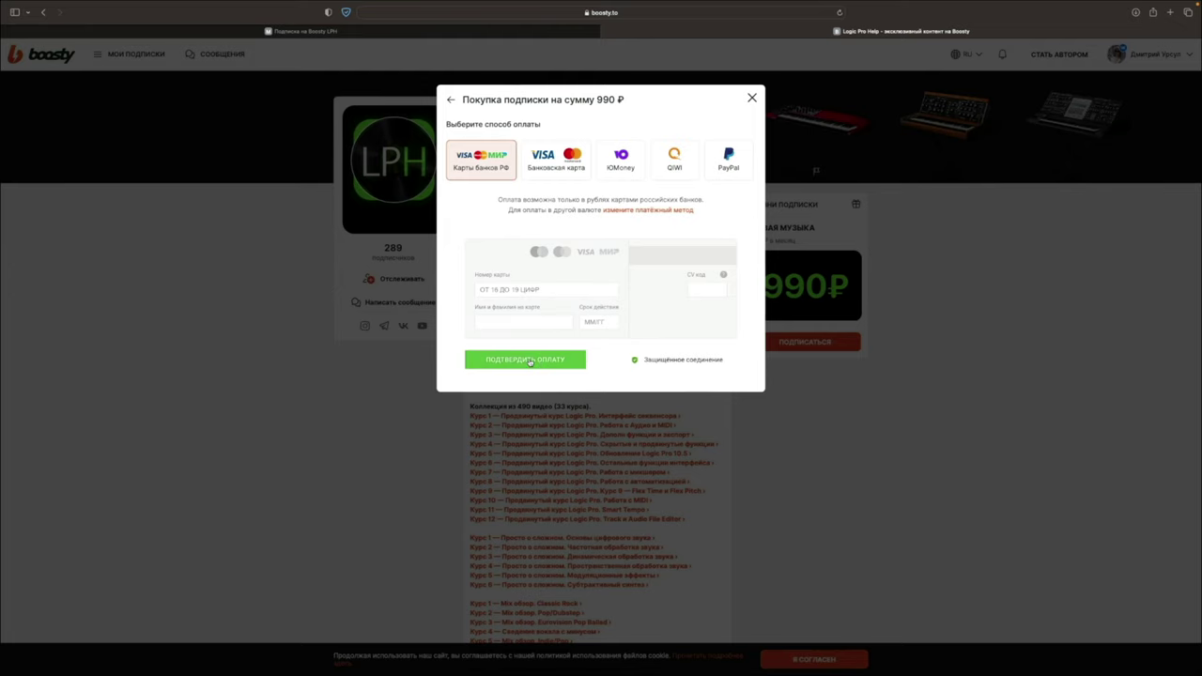
{"action": "left_click", "coordinate": [632, 412]}
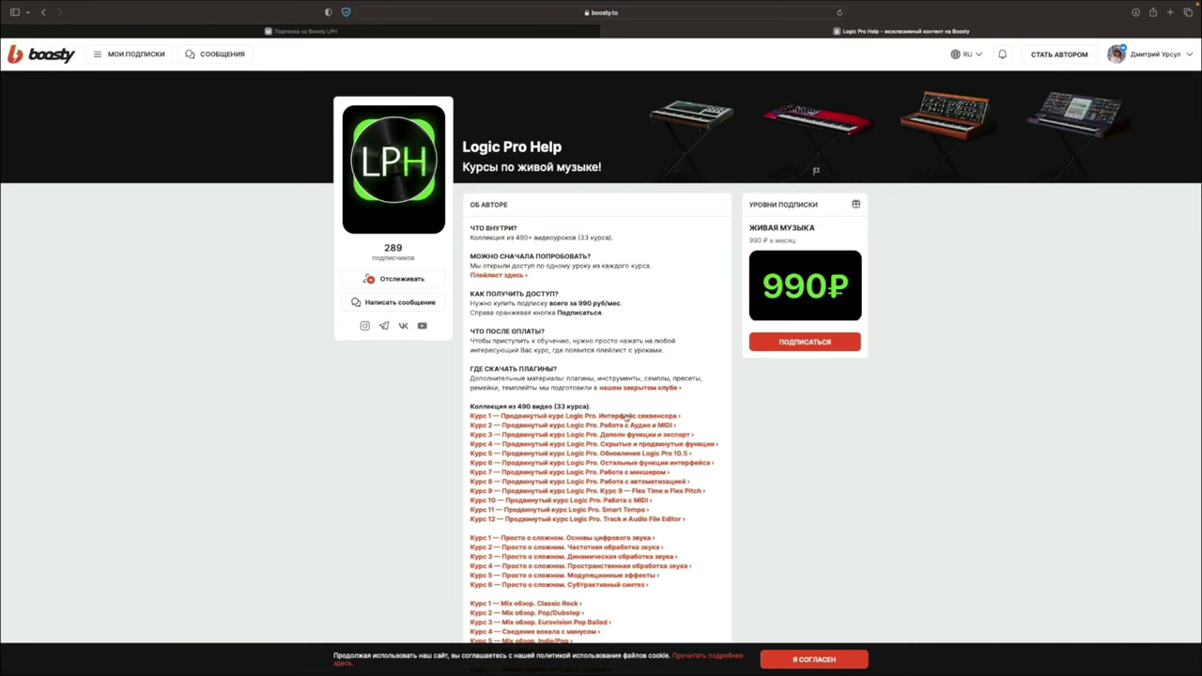
Look over the course collection on the Boosty author page and return to the Подписка на Boosty LPH page
{"action": "scroll", "coordinate": [626, 417], "scroll_direction": "down", "scroll_amount": 2}
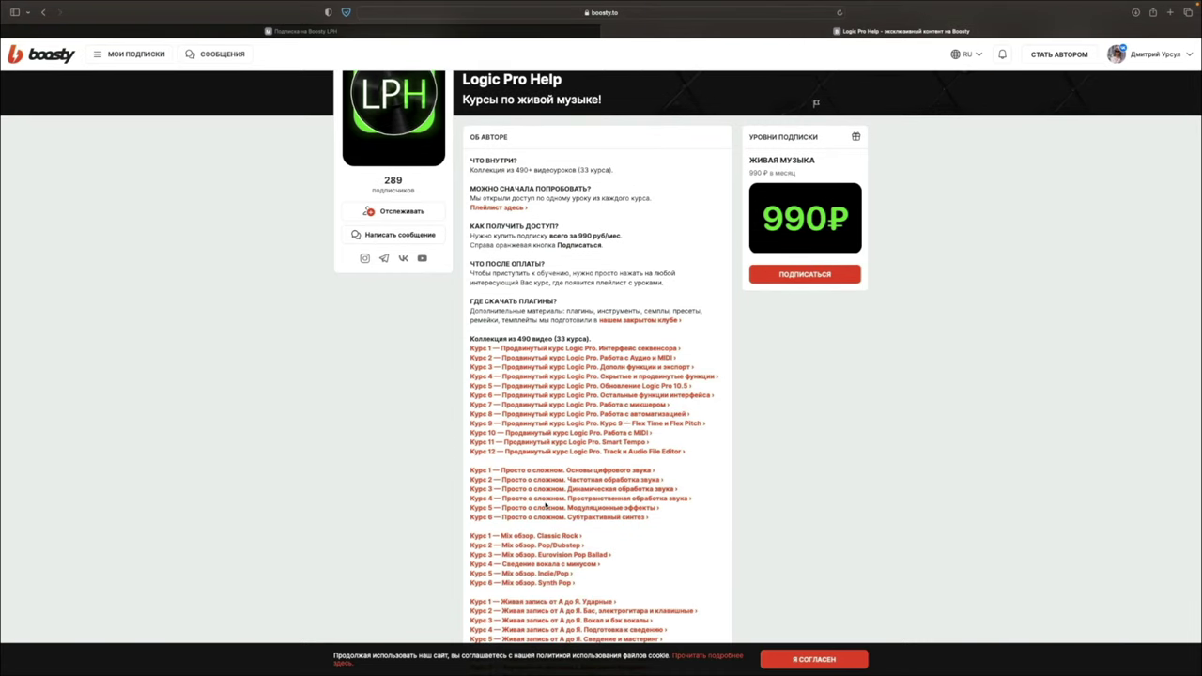
{"action": "scroll", "coordinate": [544, 505], "scroll_direction": "down", "scroll_amount": 1}
{"action": "left_click", "coordinate": [423, 34]}
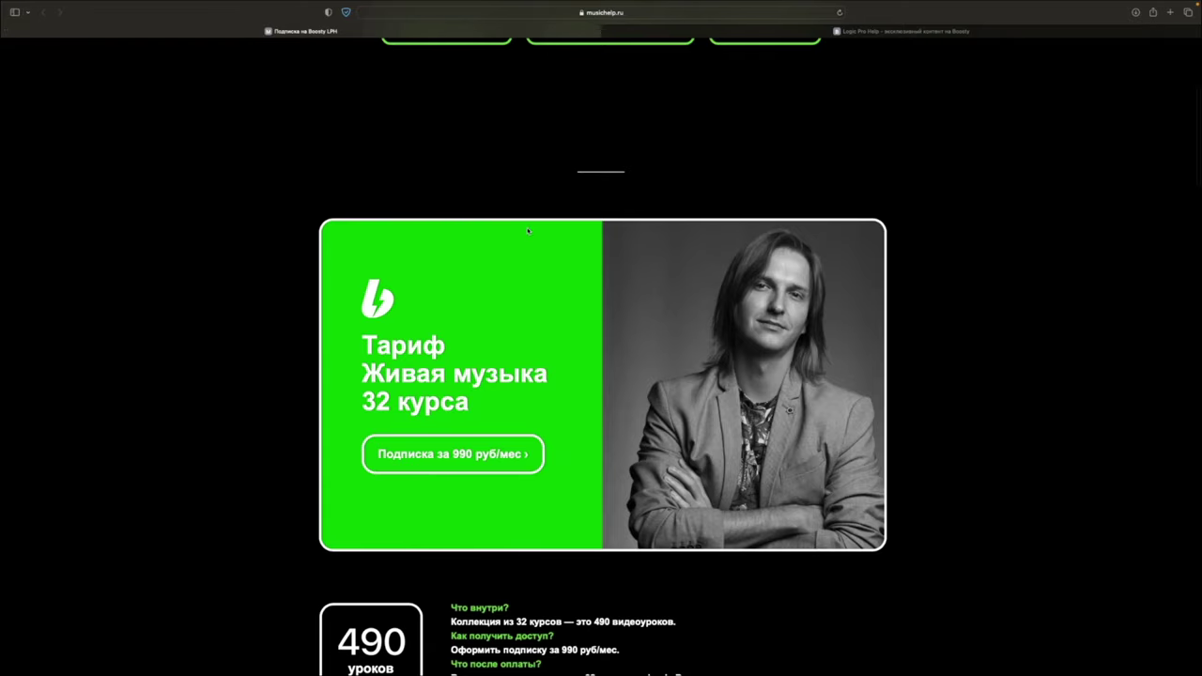
{"action": "scroll", "coordinate": [548, 261], "scroll_direction": "up", "scroll_amount": 5}
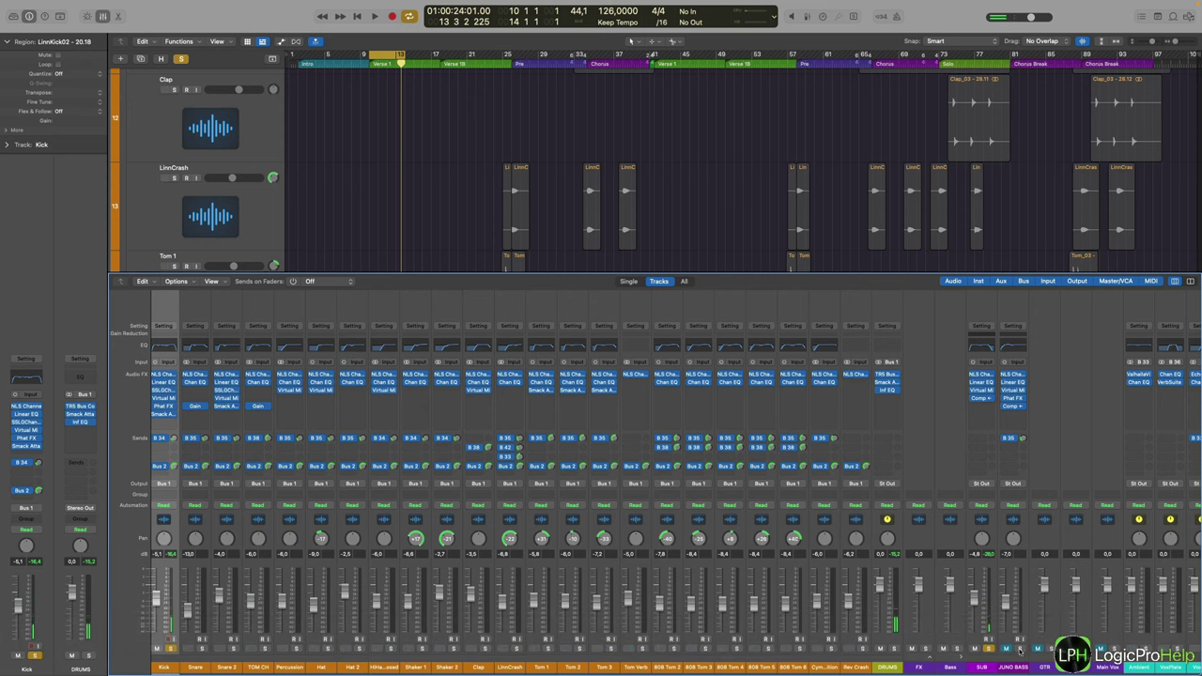
In Logic Pro, solo only JUNO BASS and play the bars 10 to 14 cycle with its processing on
{"action": "left_click", "coordinate": [1020, 648], "text": "alt"}
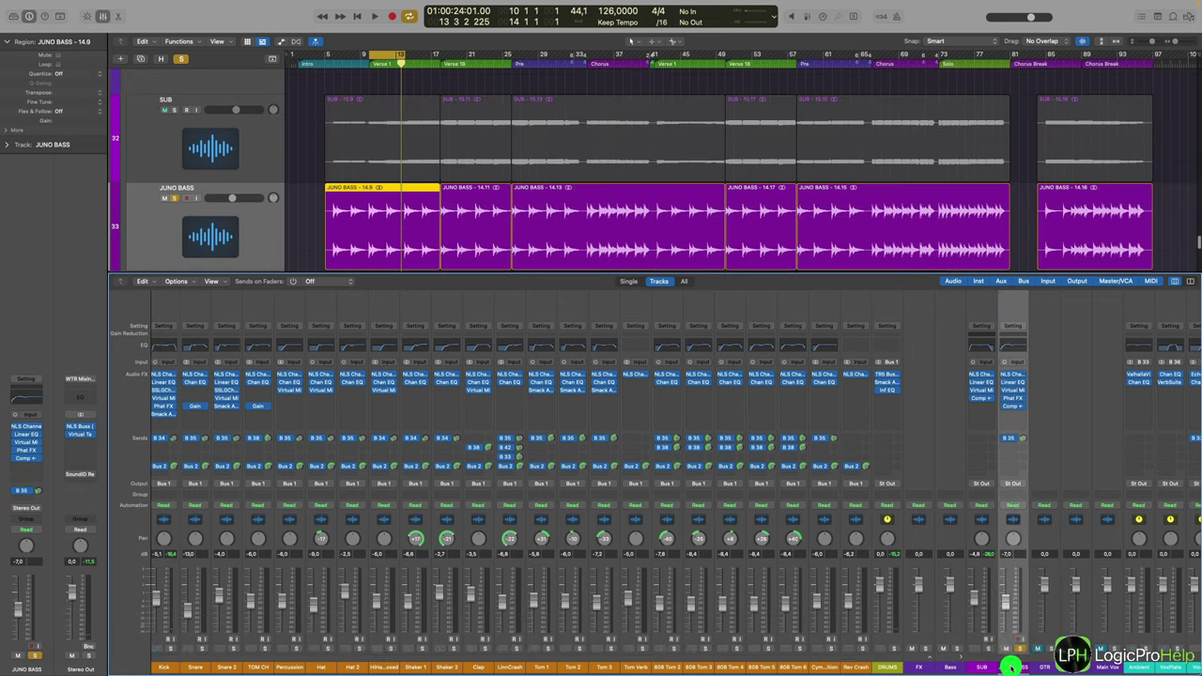
{"action": "key", "text": "space"}
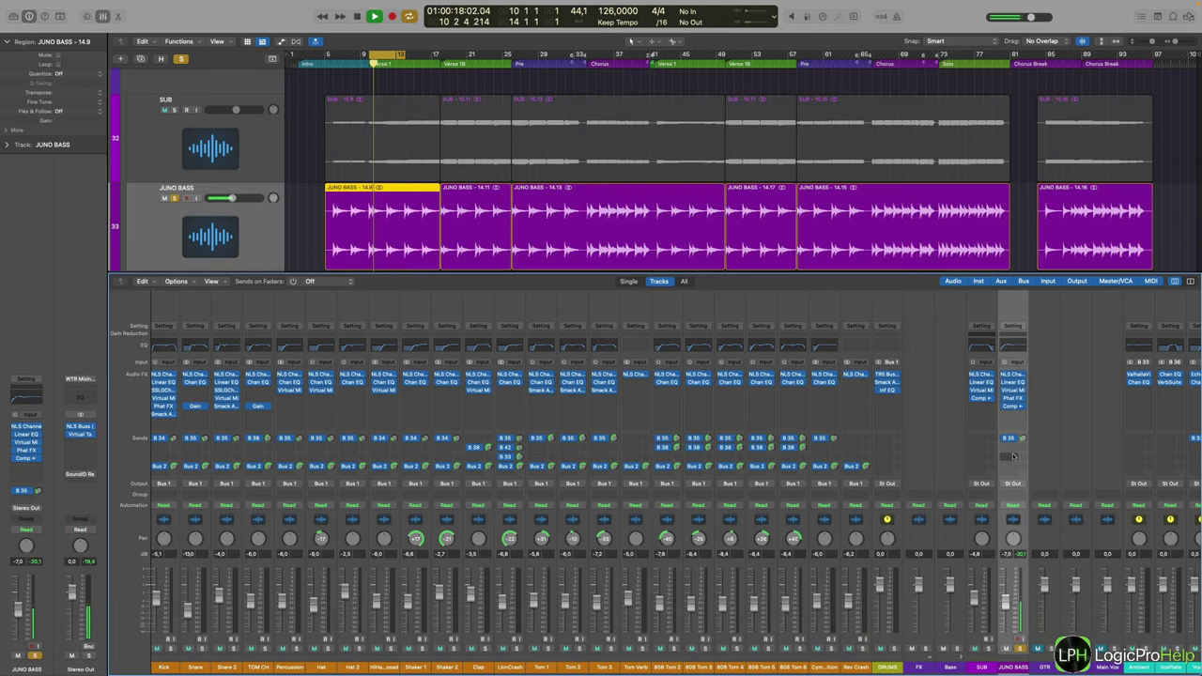
{"action": "key", "text": "space"}
Bypass all of JUNO BASS's plug-ins and its bus send, and play the cycle unprocessed
{"action": "left_click_drag", "start_coordinate": [1004, 375], "coordinate": [1006, 442]}
{"action": "key", "text": "space"}
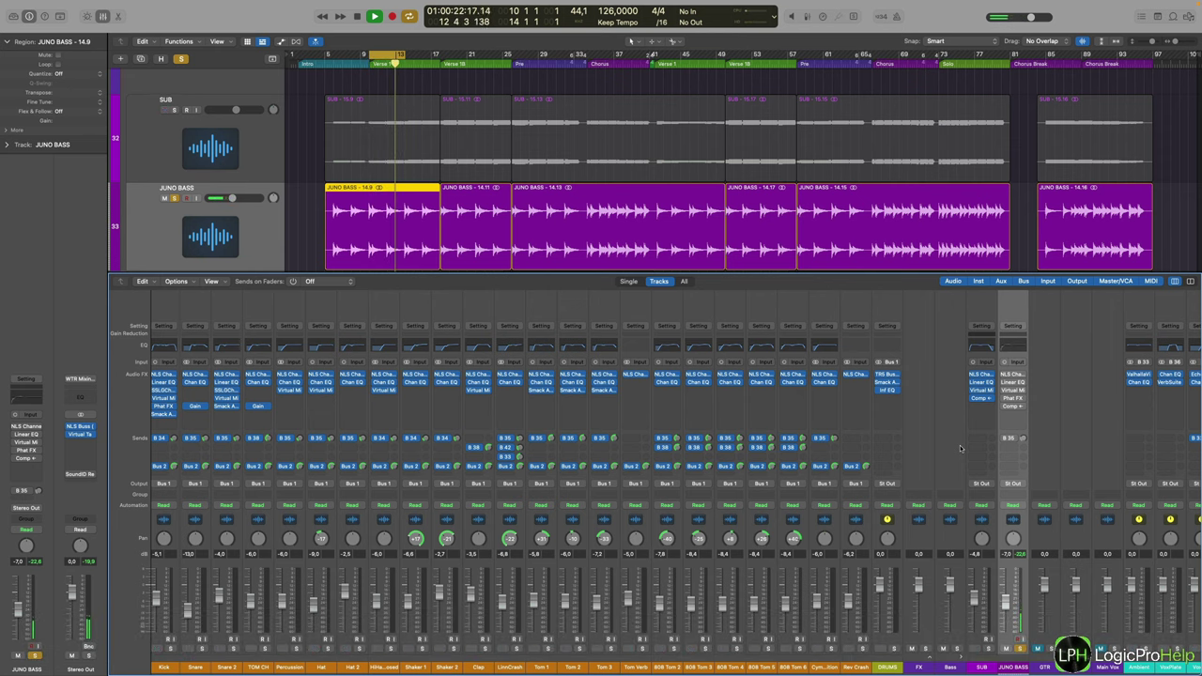
{"action": "key", "text": "space"}
Re-enable NLS Channel and Linear Phase EQ on JUNO BASS, reviewing their settings and playing the cycle with the EQ open
{"action": "left_click", "coordinate": [1011, 376]}
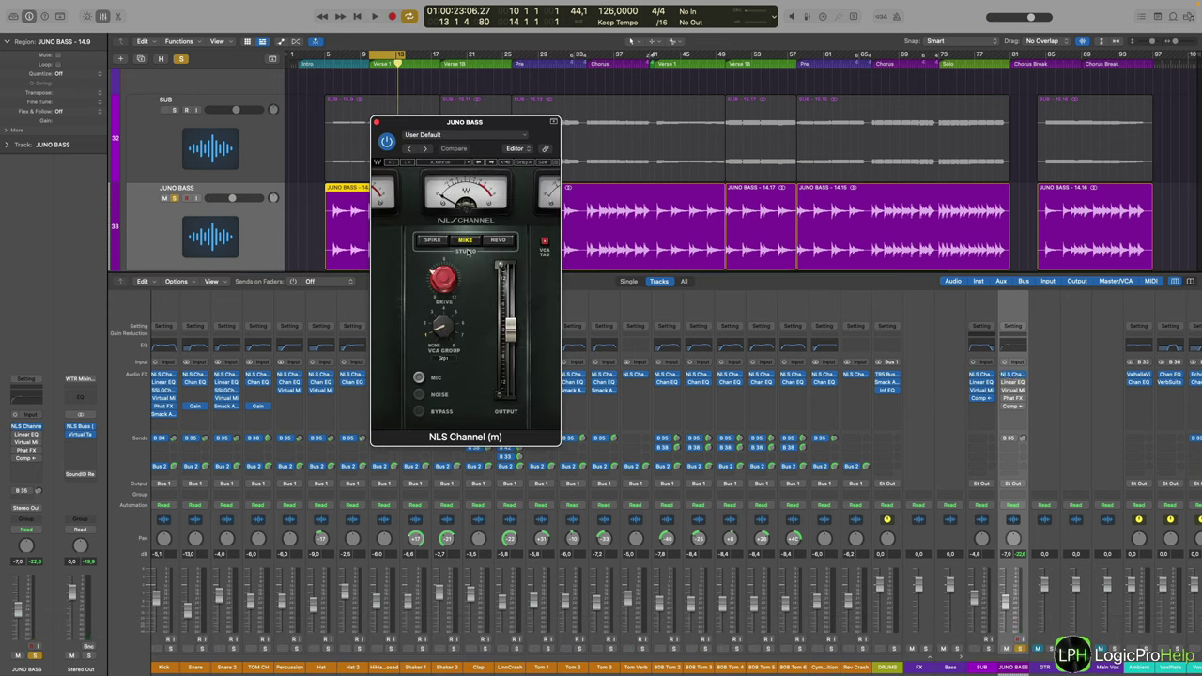
{"action": "left_click", "coordinate": [377, 122]}
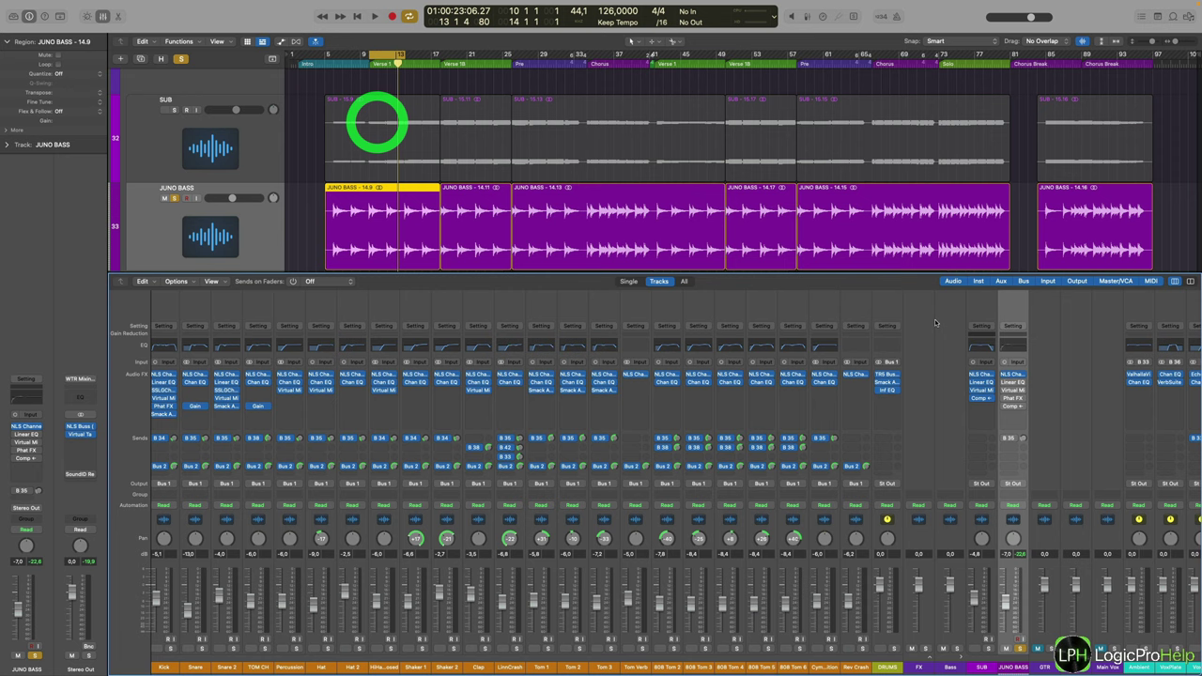
{"action": "left_click", "coordinate": [1012, 383]}
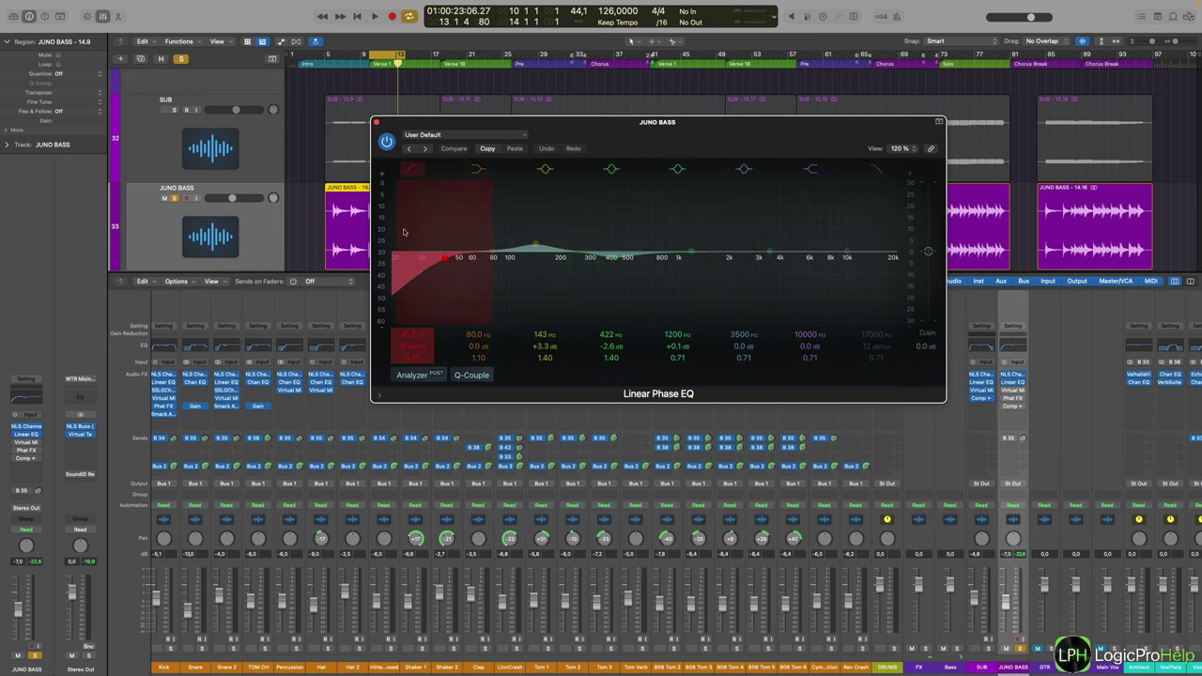
{"action": "key", "text": "space"}
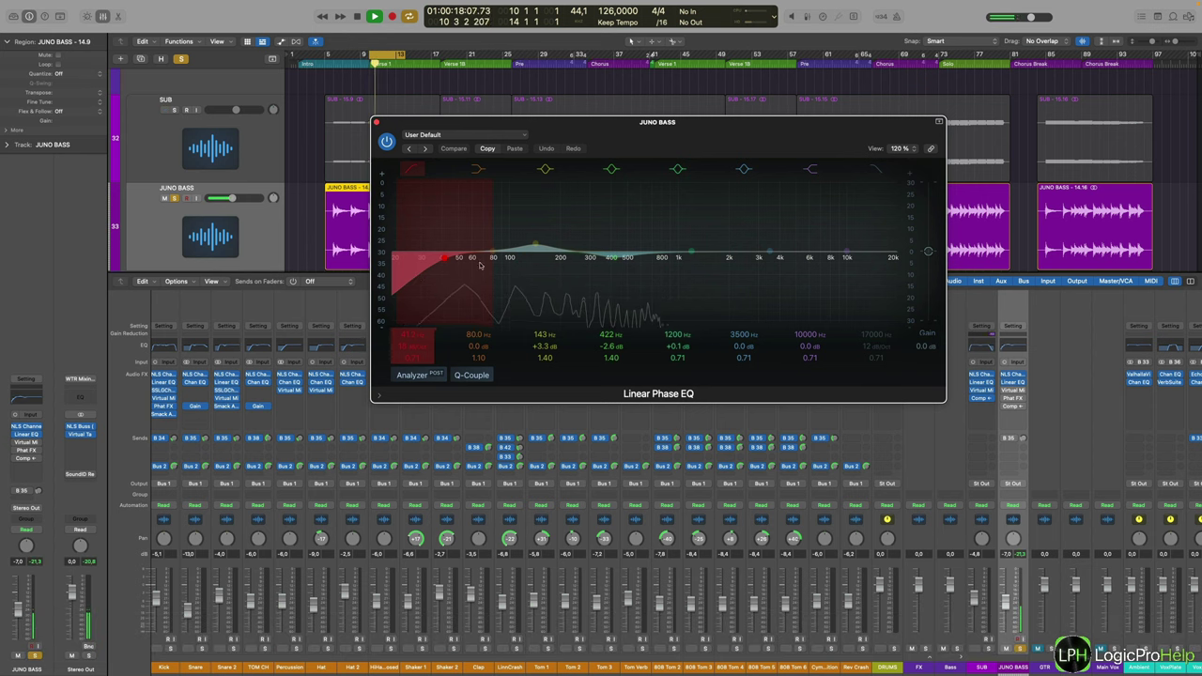
{"action": "key", "text": "space"}
{"action": "left_click", "coordinate": [480, 266]}
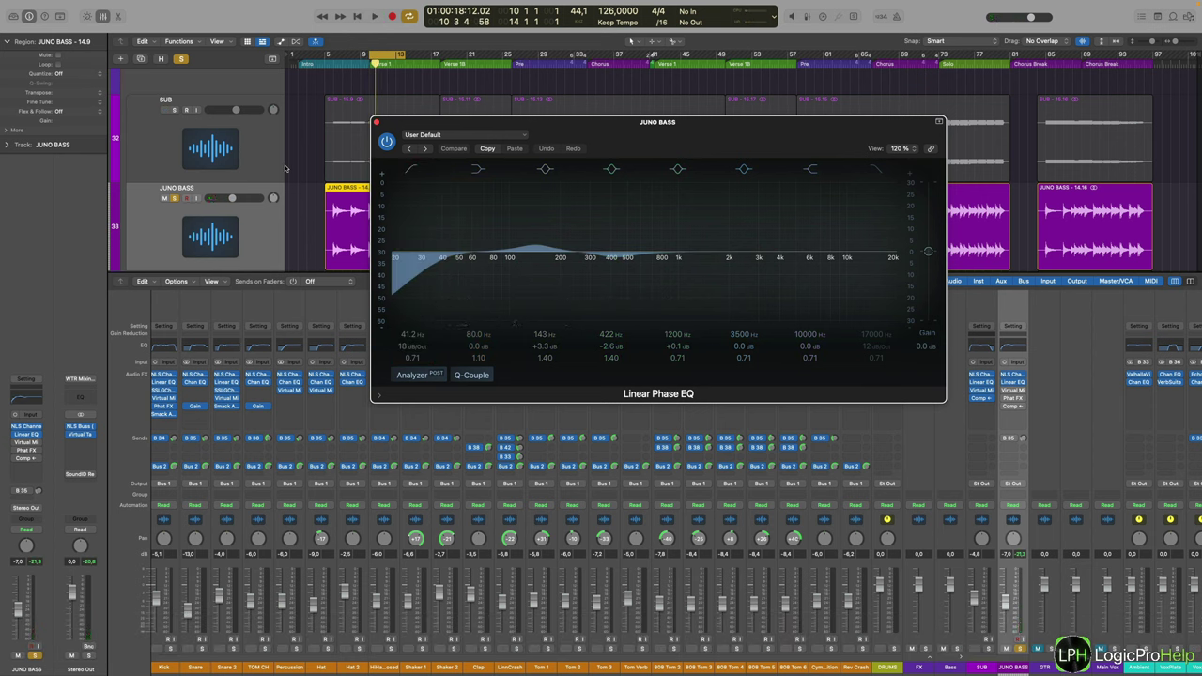
Inspect the SUB track in relation to JUNO BASS, and reselect JUNO BASS with its Linear Phase EQ still open
{"action": "scroll", "coordinate": [285, 169], "scroll_direction": "down", "scroll_amount": 3}
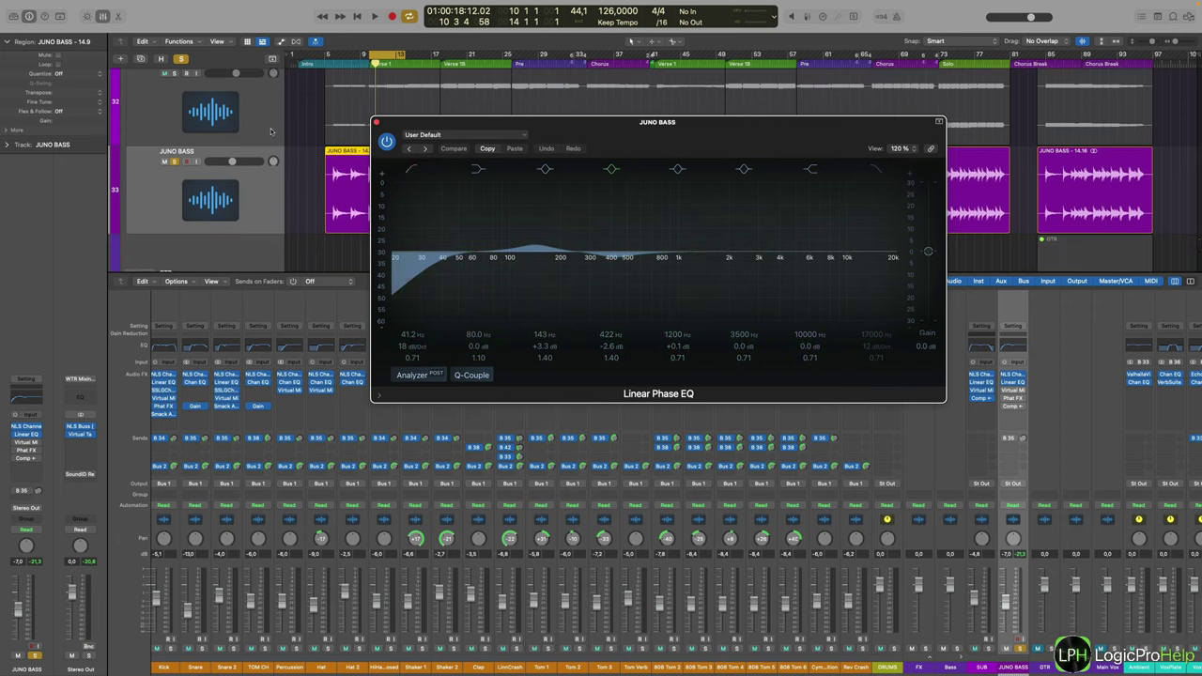
{"action": "scroll", "coordinate": [307, 138], "scroll_direction": "up", "scroll_amount": 6}
{"action": "scroll", "coordinate": [306, 138], "scroll_direction": "up", "scroll_amount": 1}
{"action": "left_click", "coordinate": [338, 193]}
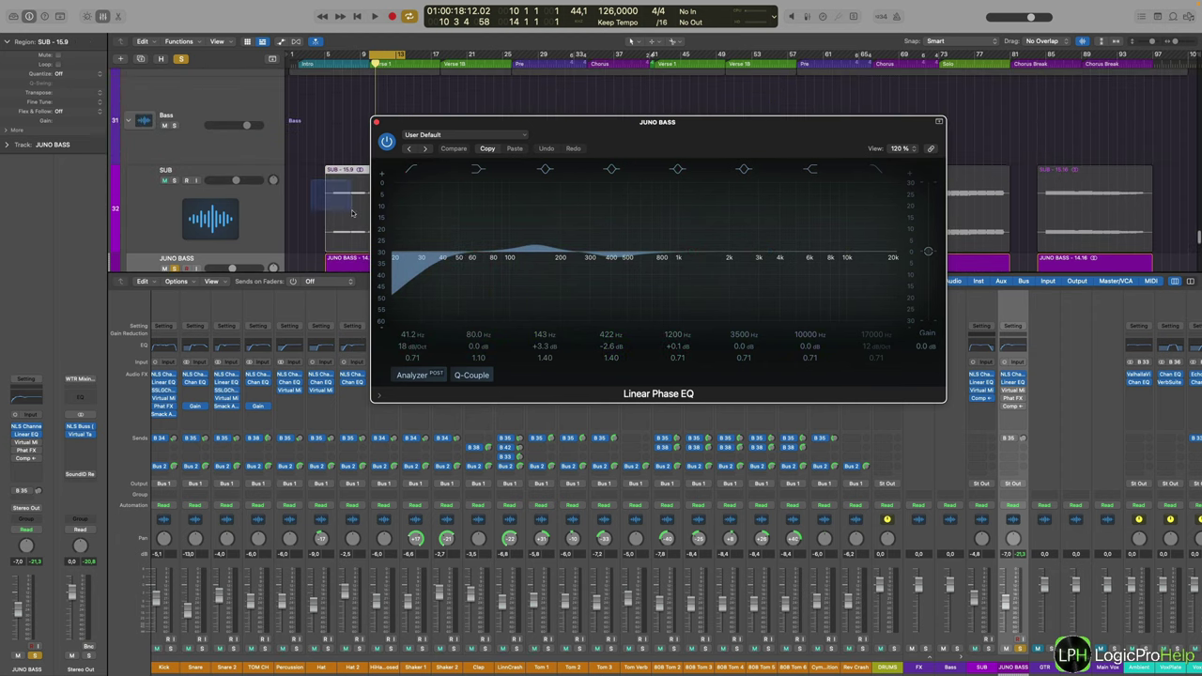
{"action": "left_click", "coordinate": [282, 188]}
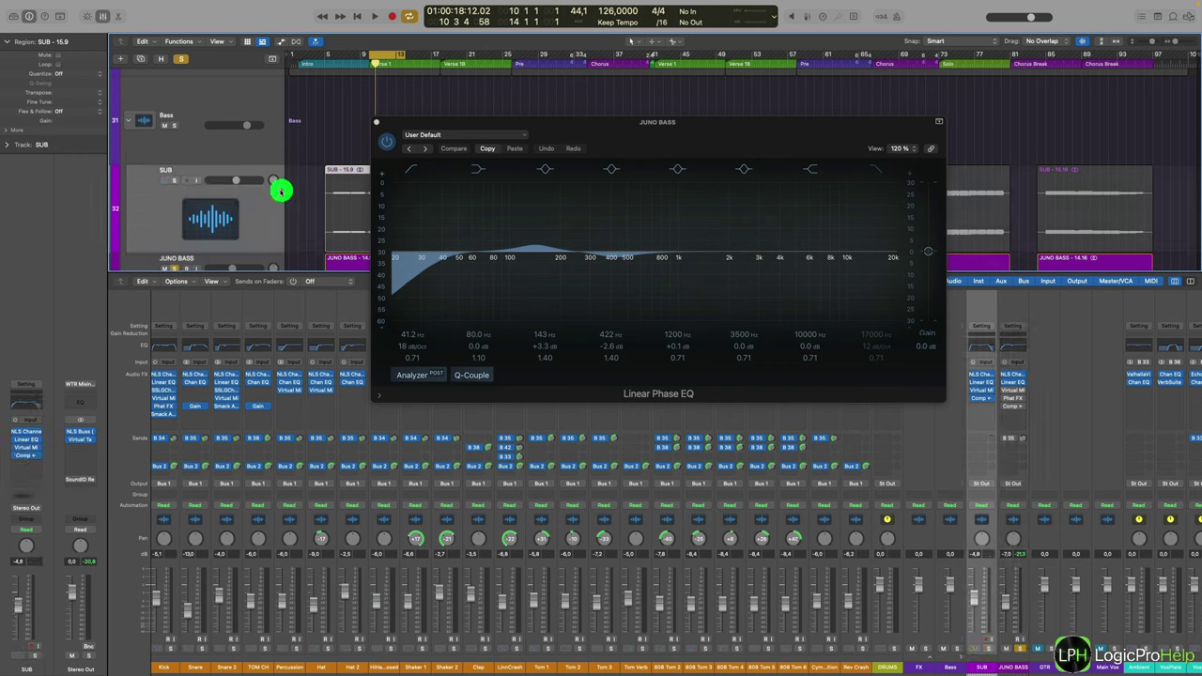
{"action": "scroll", "coordinate": [282, 187], "scroll_direction": "down", "scroll_amount": 4}
{"action": "left_click", "coordinate": [262, 180]}
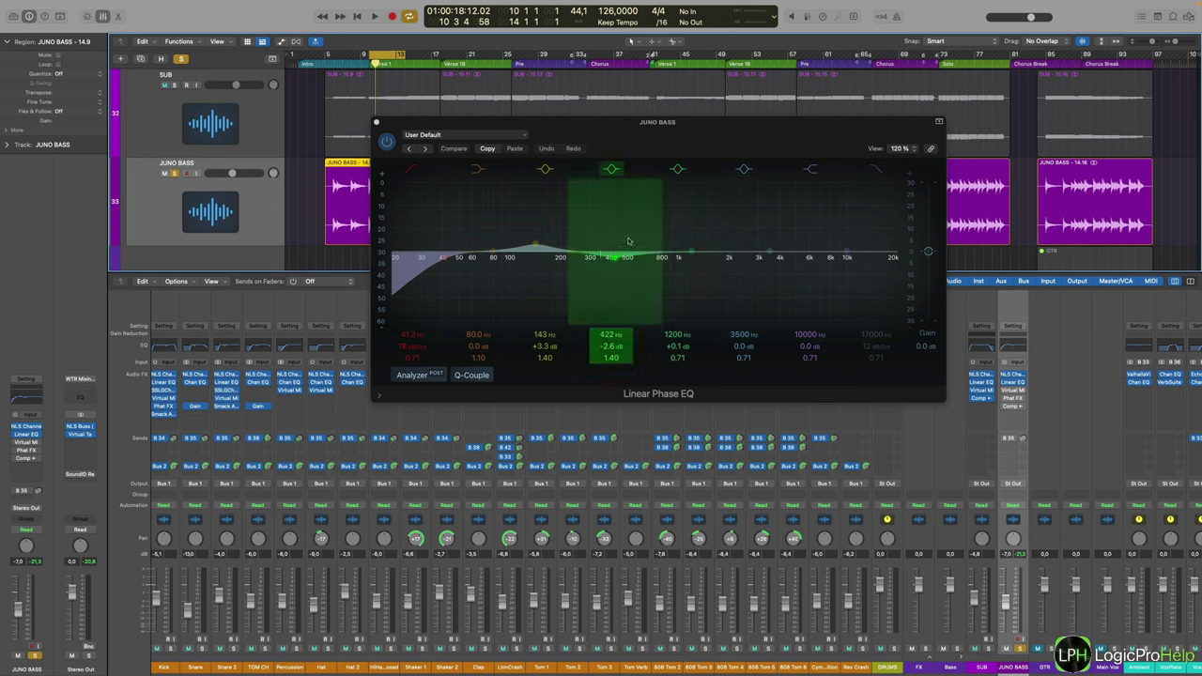
Shift the analyzer scale of JUNO BASS's Linear Phase EQ down to 20–80 dB and play the cycle to view the spectrum
{"action": "key", "text": "space"}
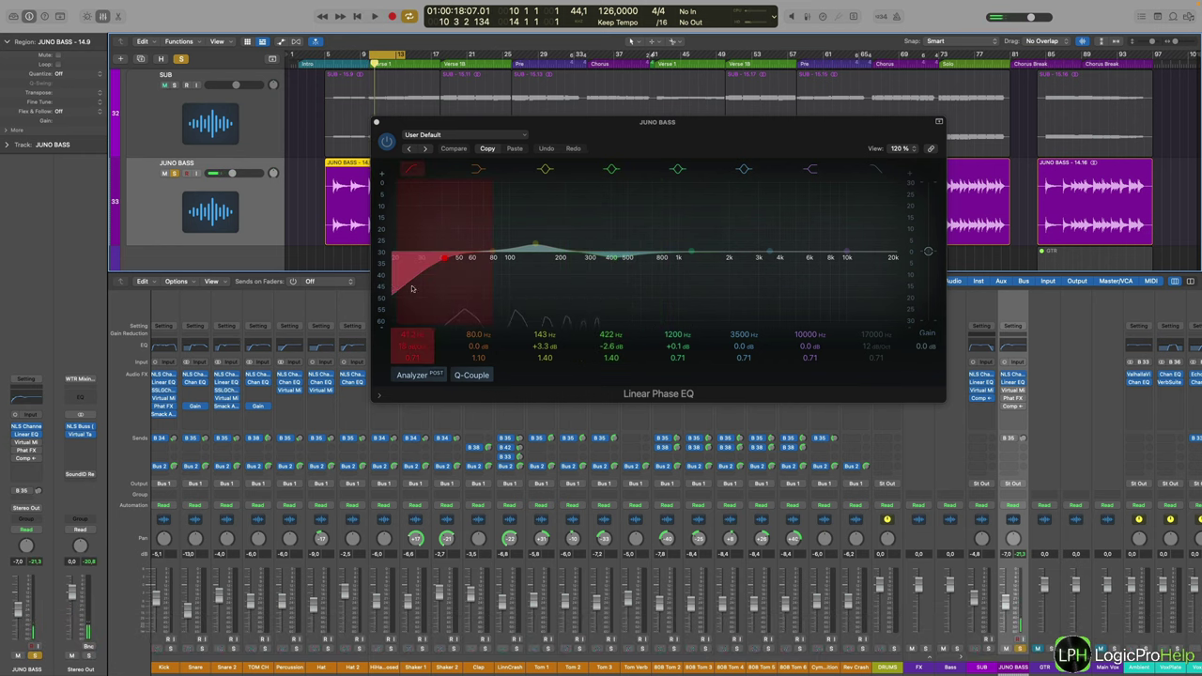
{"action": "left_click_drag", "start_coordinate": [384, 283], "coordinate": [385, 235]}
{"action": "key", "text": "space"}
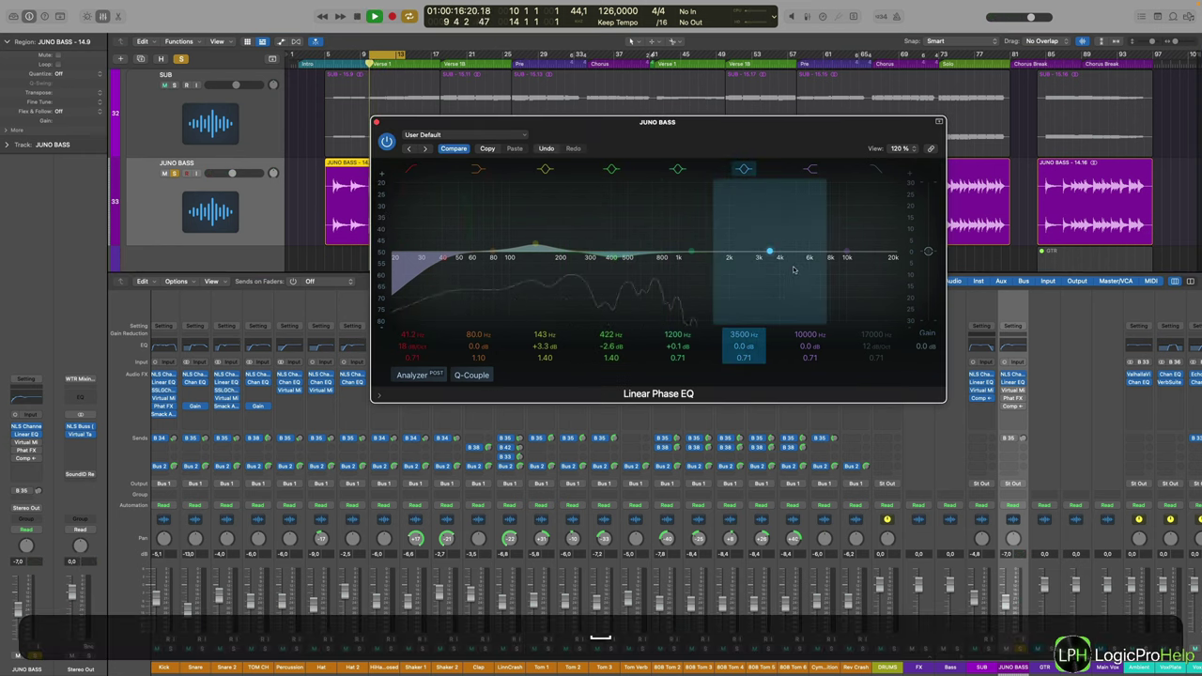
{"action": "key", "text": "space"}
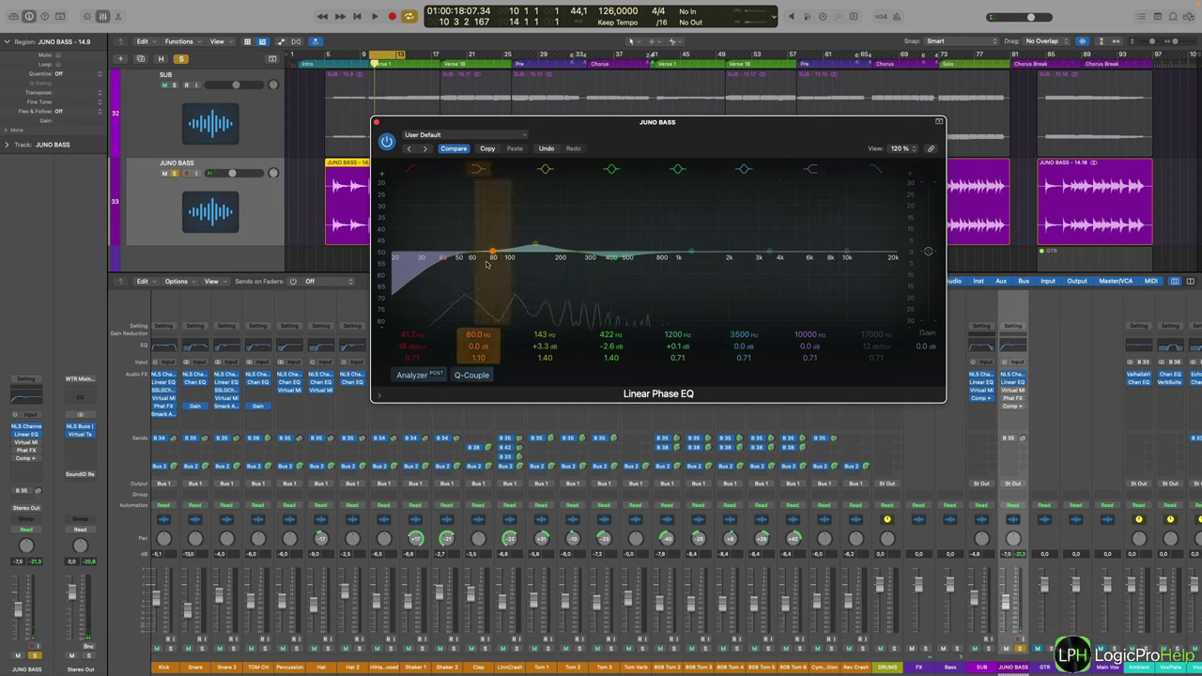
Solo SUB alongside JUNO BASS and play the cycle with both bass tracks
{"action": "left_click", "coordinate": [165, 85]}
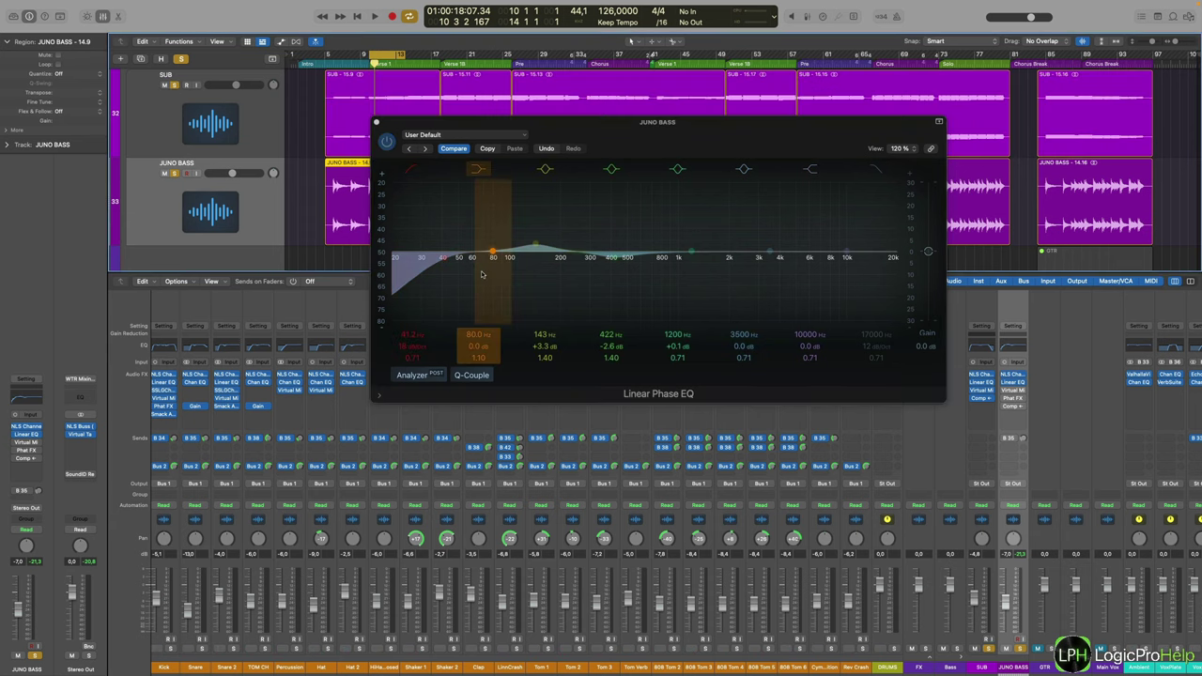
{"action": "key", "text": "space"}
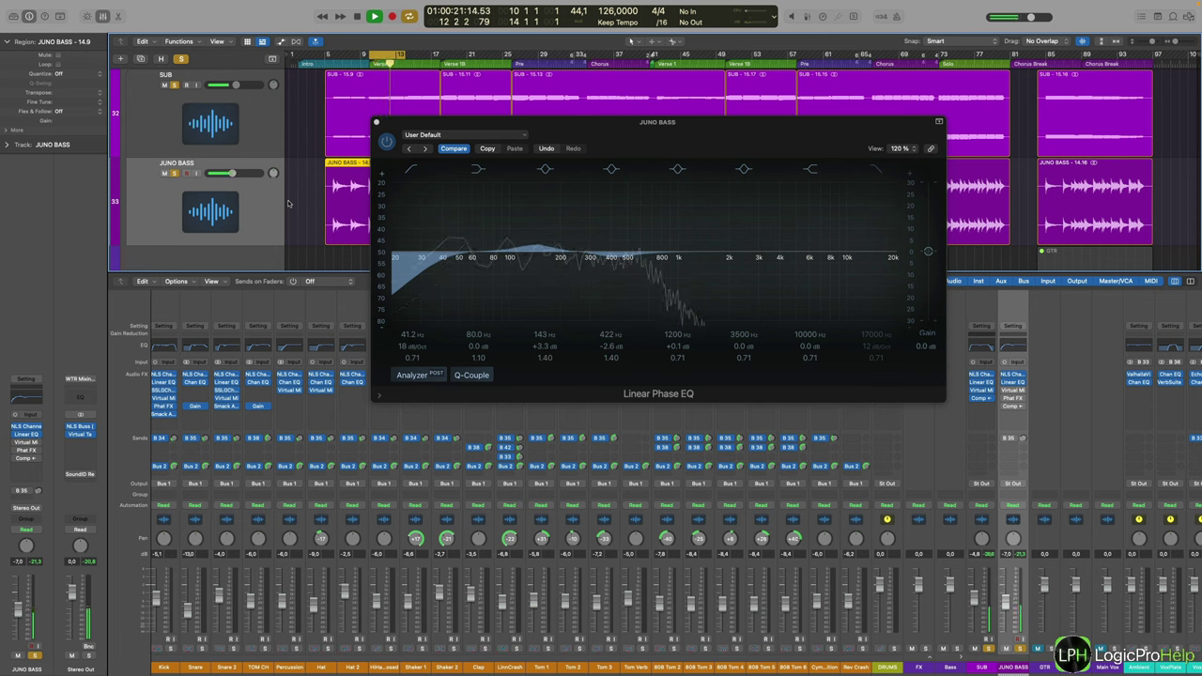
{"action": "key", "text": "space"}
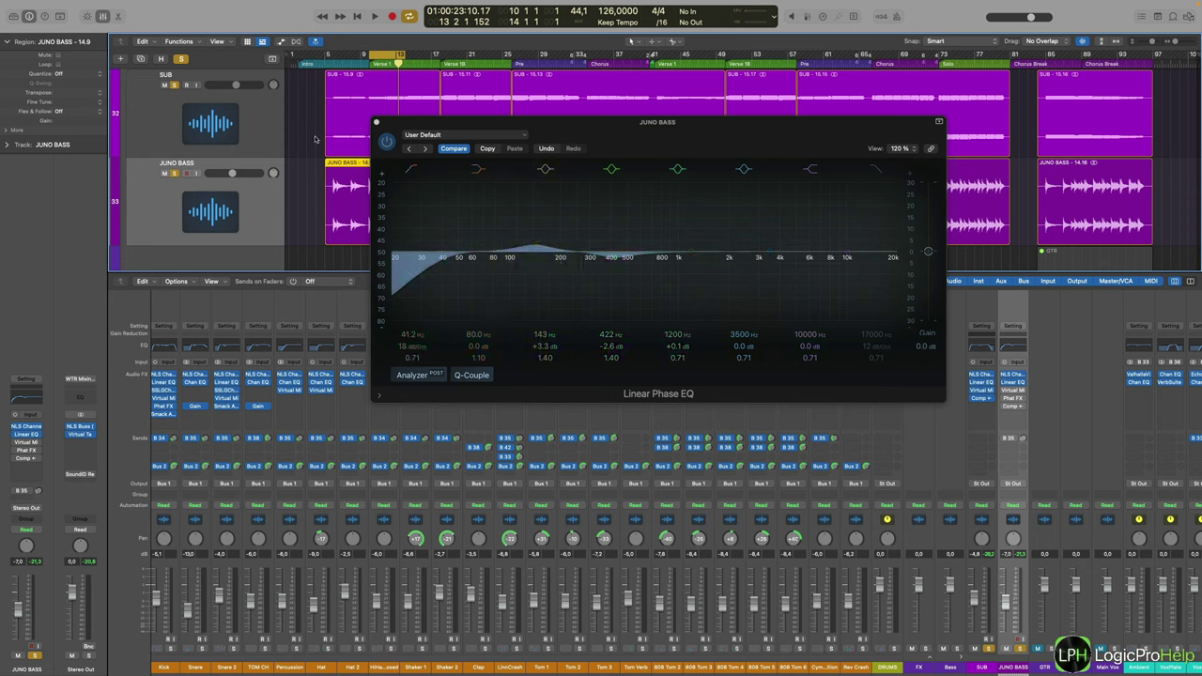
Enable Virtual Mix Rack on JUNO BASS, review its modules, and close both open plug-in windows
{"action": "scroll", "coordinate": [320, 148], "scroll_direction": "up", "scroll_amount": 3}
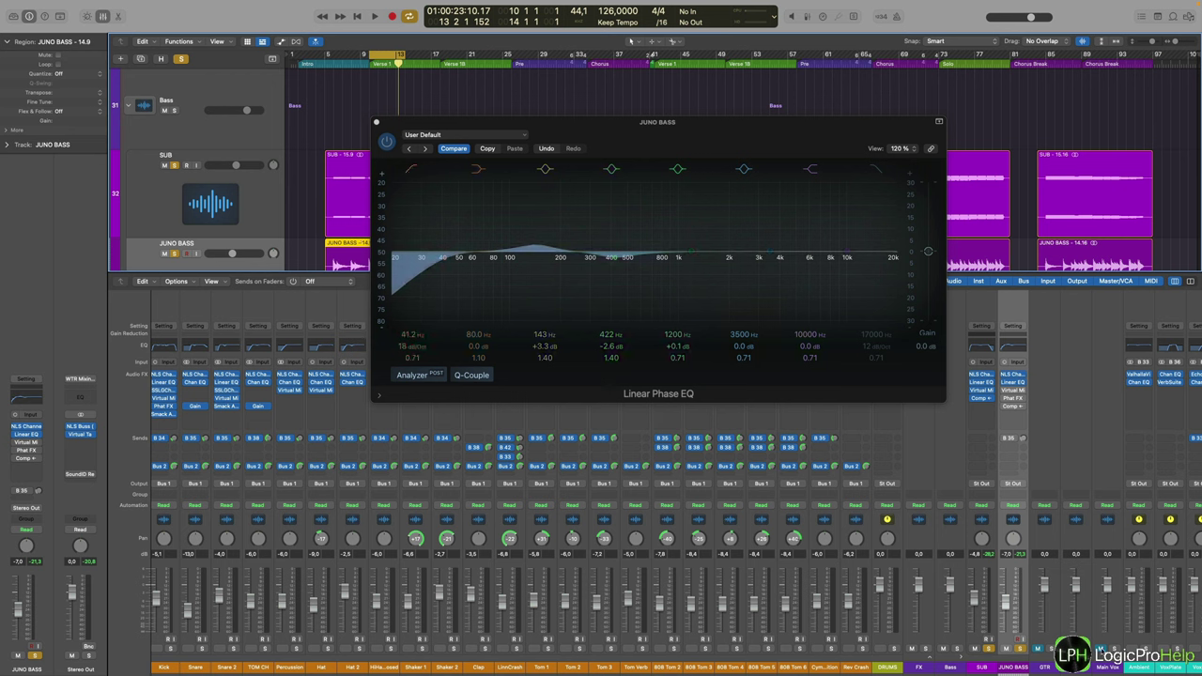
{"action": "left_click", "coordinate": [1008, 388]}
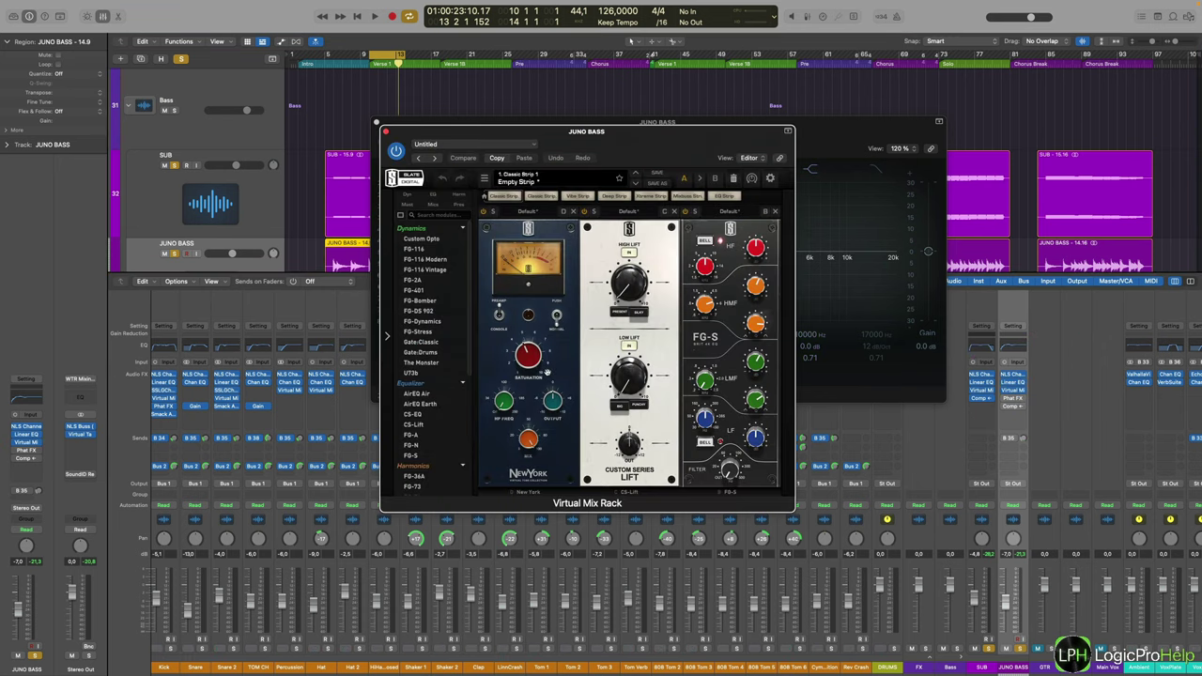
{"action": "left_click", "coordinate": [377, 123]}
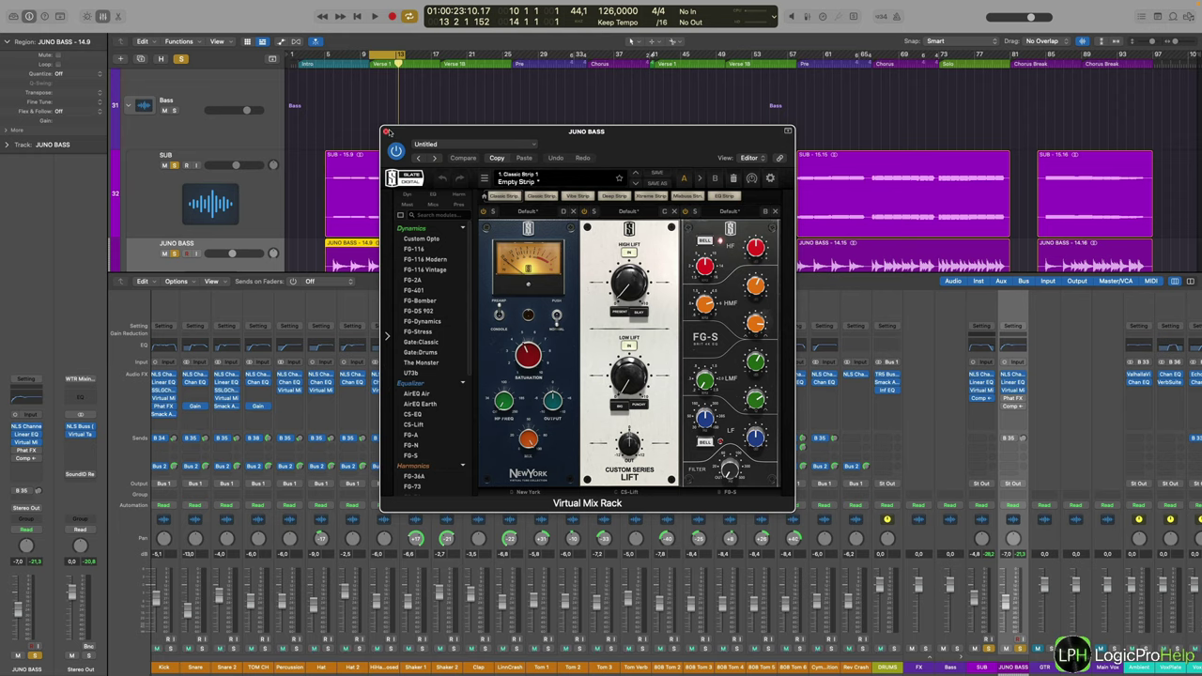
{"action": "left_click", "coordinate": [386, 133]}
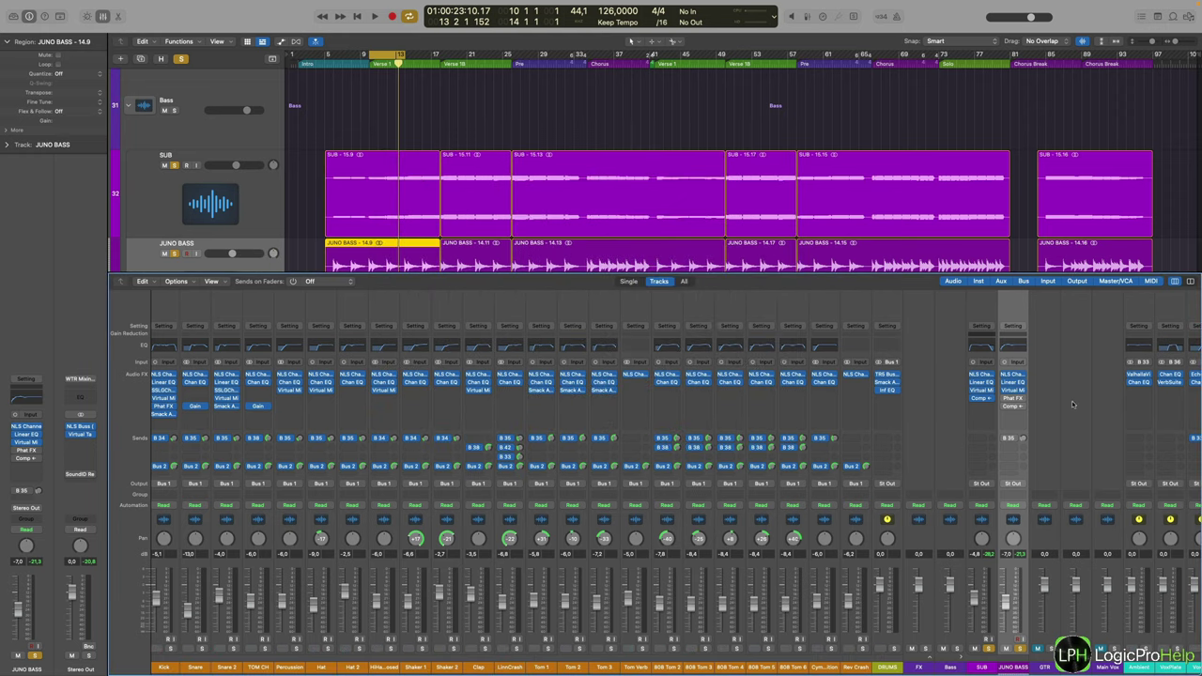
Unsolo SUB and play the JUNO BASS cycle, comparing Virtual Mix Rack bypassed and active
{"action": "left_click", "coordinate": [976, 648]}
{"action": "key", "text": "space"}
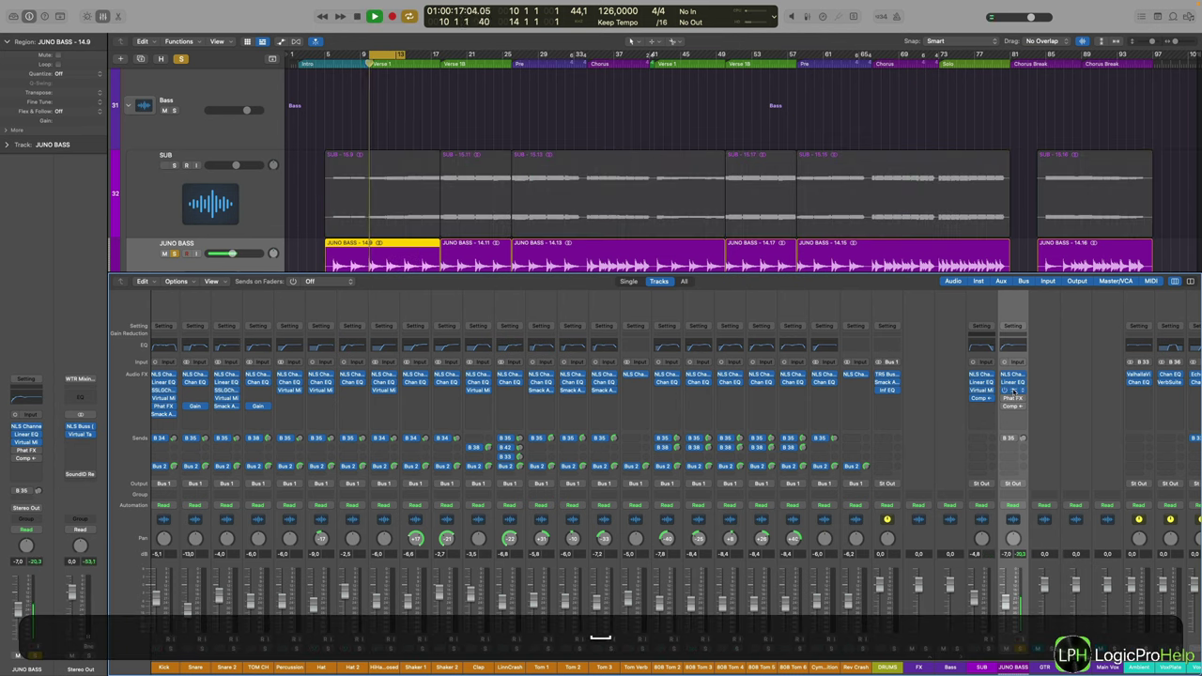
{"action": "left_click", "coordinate": [1013, 389]}
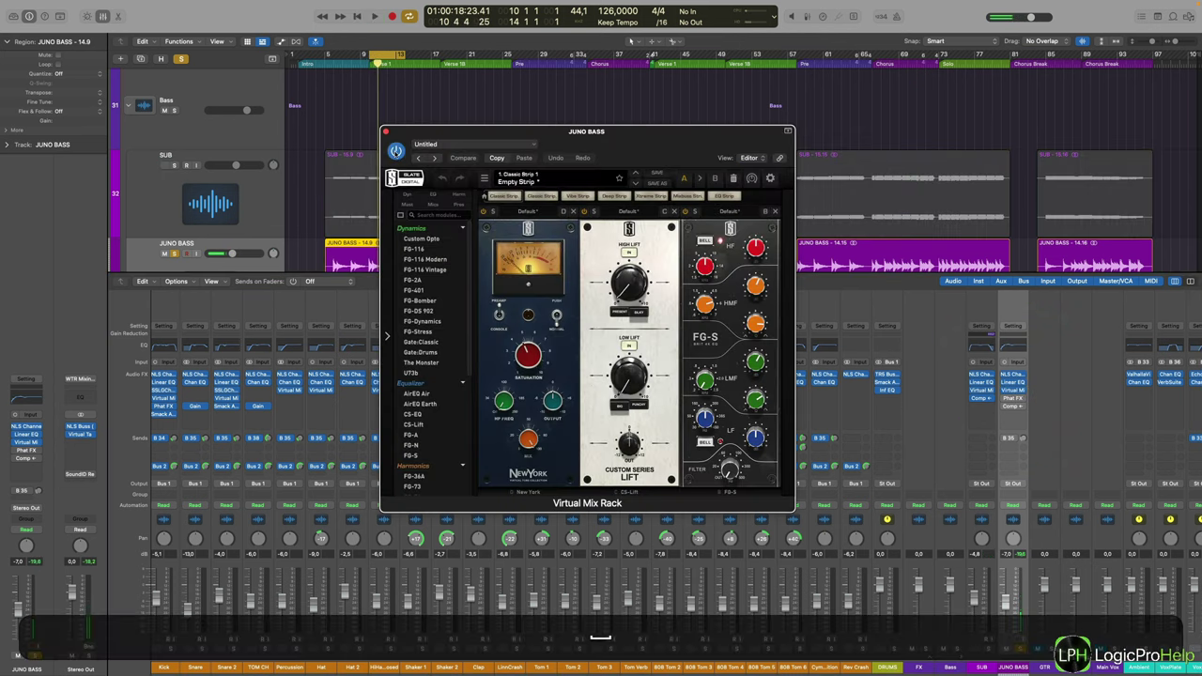
{"action": "left_click", "coordinate": [395, 151]}
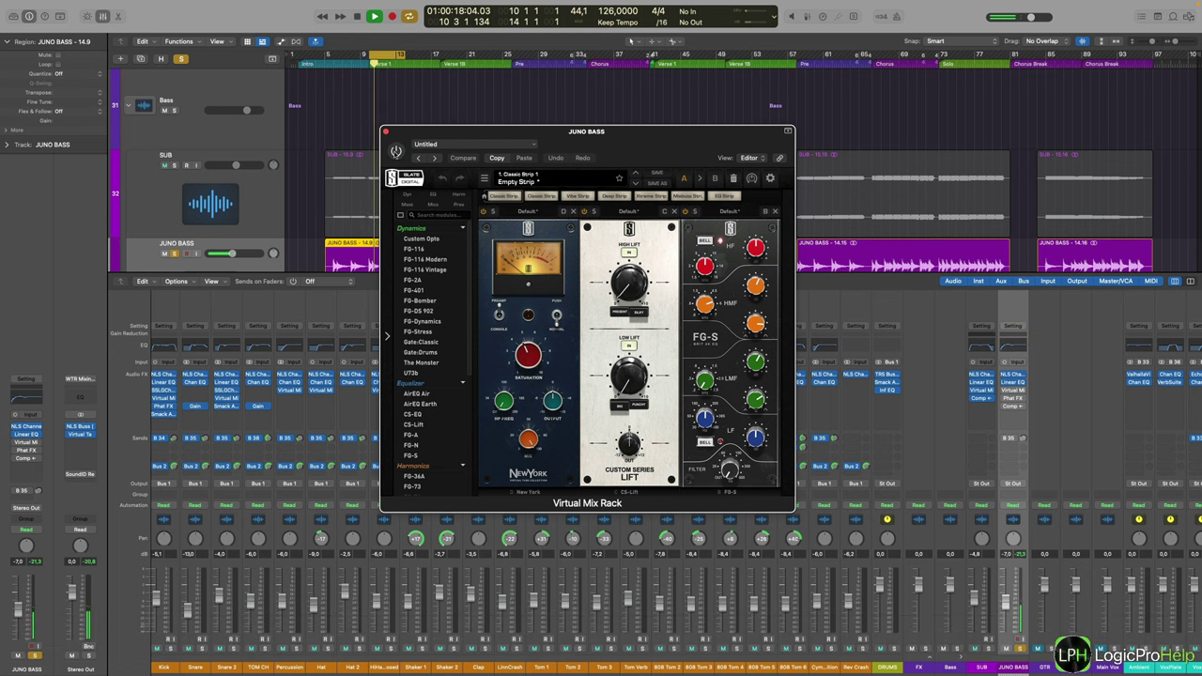
{"action": "left_click", "coordinate": [395, 151]}
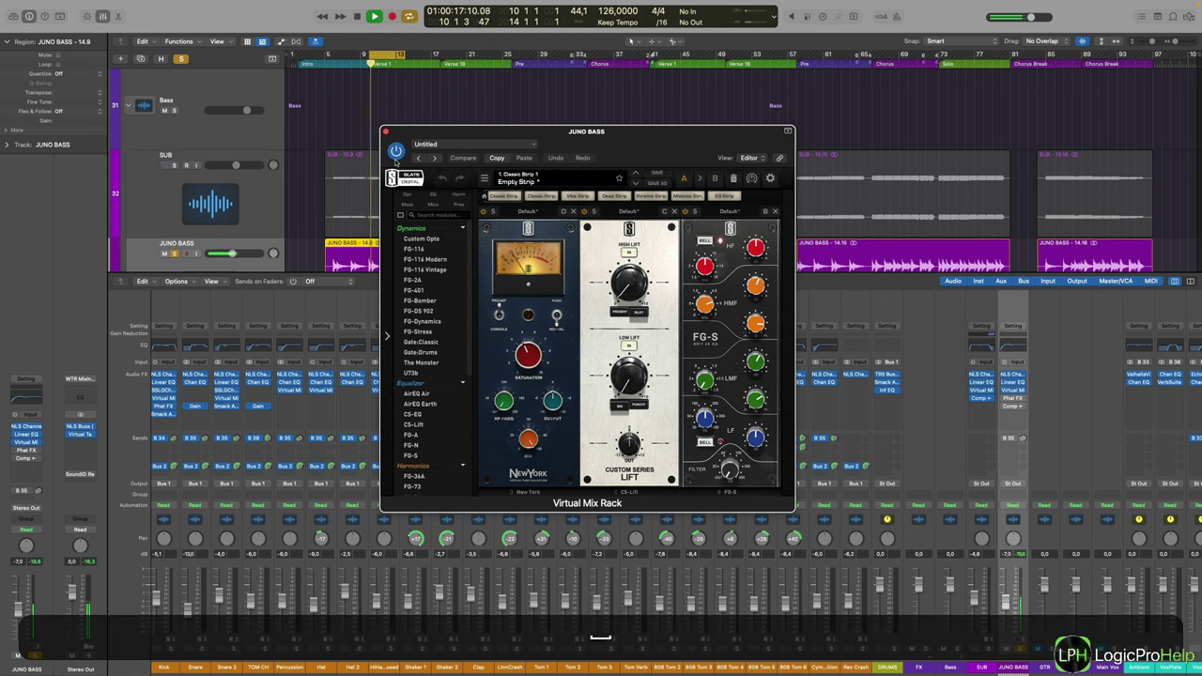
{"action": "key", "text": "space"}
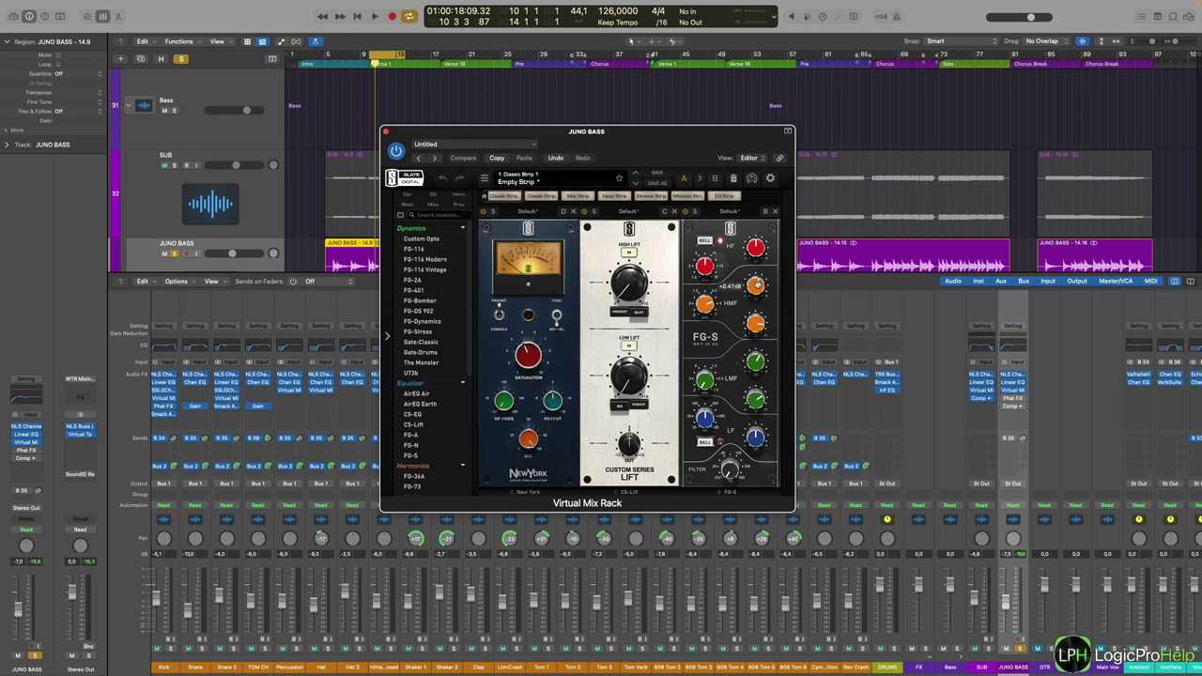
Inspect the HMF and LMF band settings of the FG-S EQ in JUNO BASS's Virtual Mix Rack
{"action": "left_click_drag", "start_coordinate": [758, 284], "coordinate": [758, 286]}
{"action": "mouse_move", "coordinate": [693, 390]}
{"action": "mouse_move", "coordinate": [758, 359]}
Replay the JUNO BASS cycle with Virtual Mix Rack bypassed and switched back on, and close the rack
{"action": "key", "text": "space"}
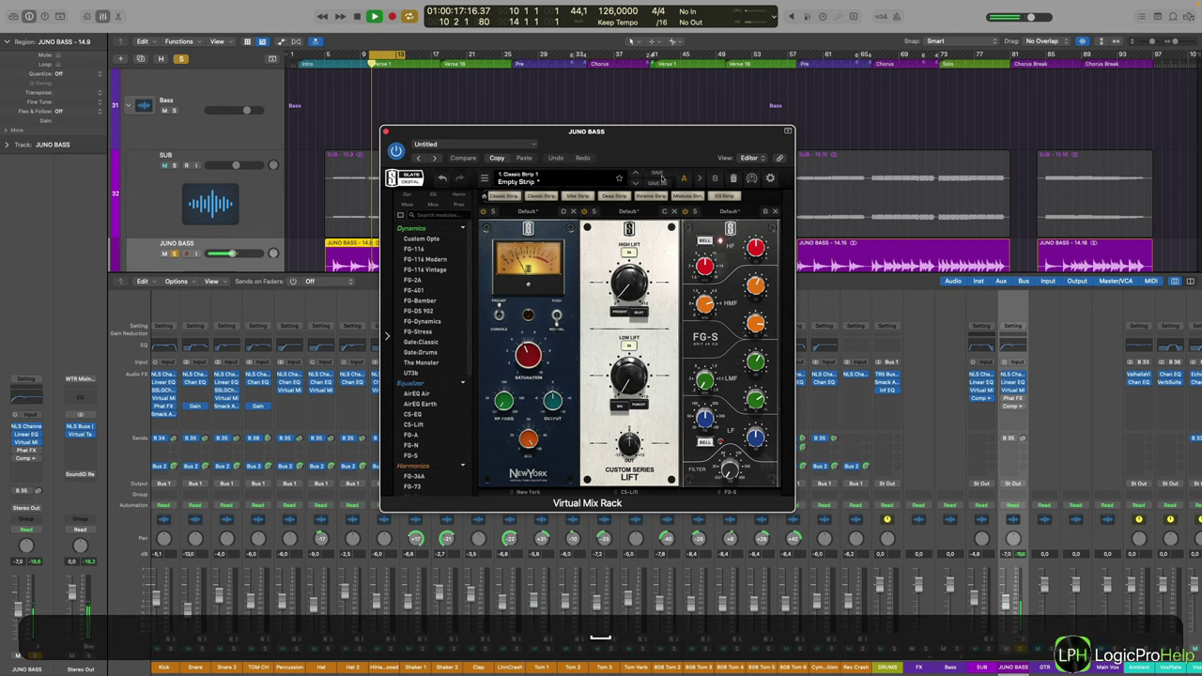
{"action": "left_click", "coordinate": [396, 151]}
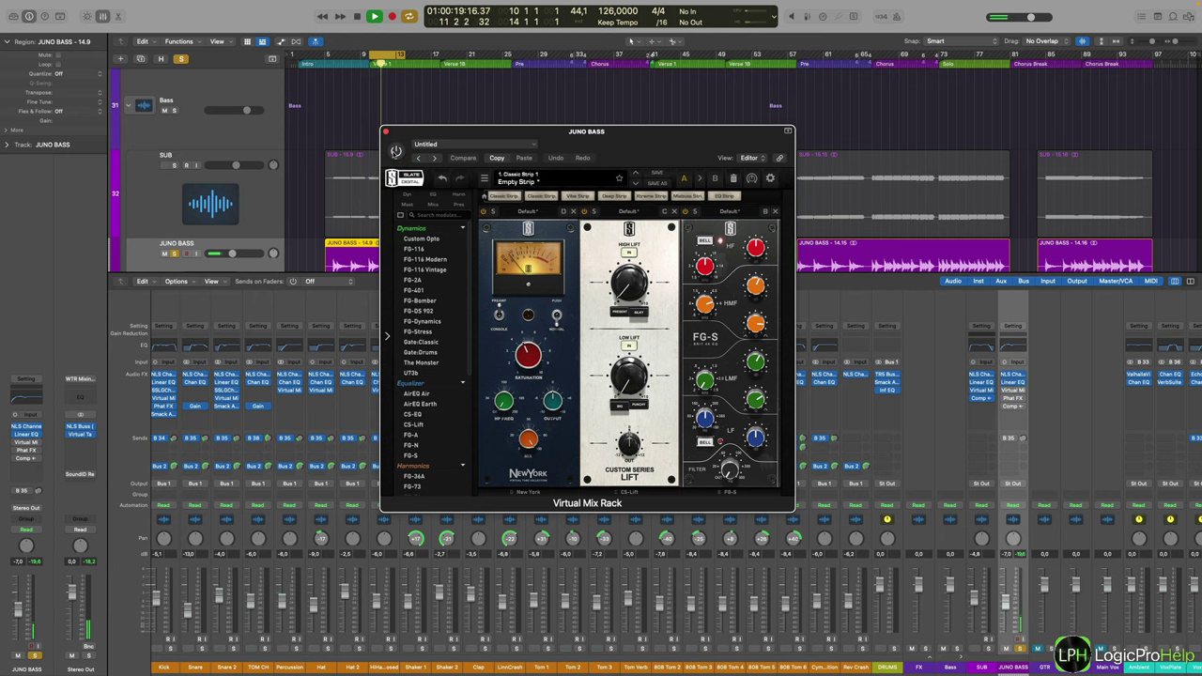
{"action": "left_click", "coordinate": [396, 151]}
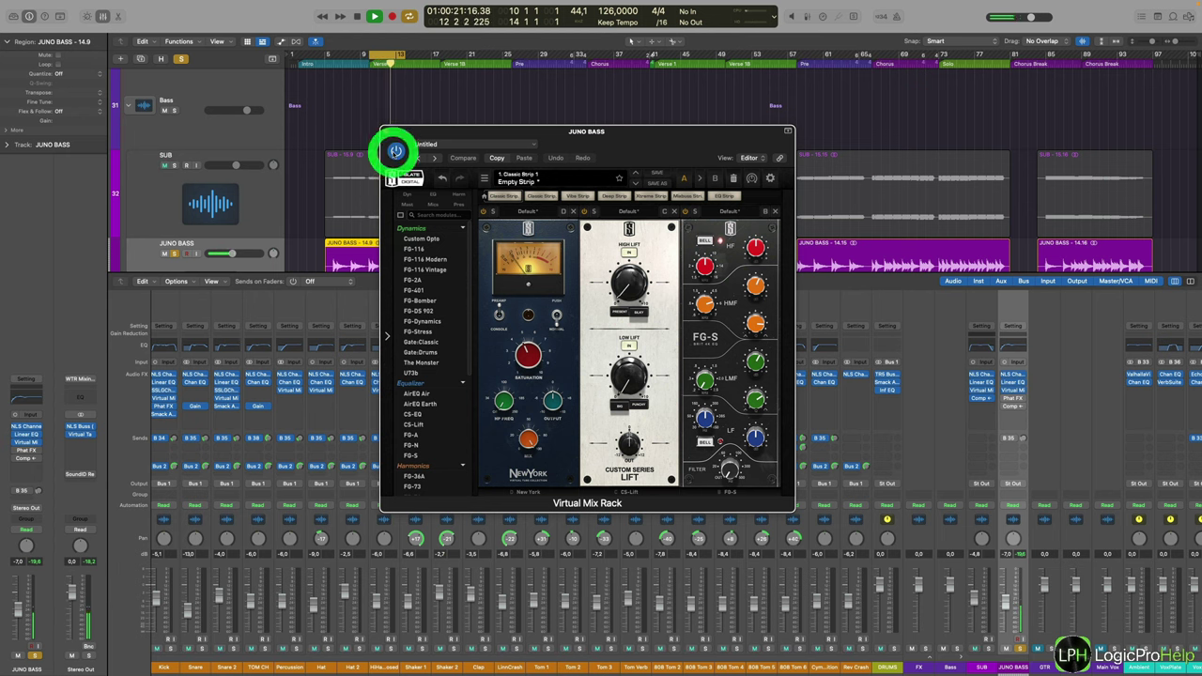
{"action": "key", "text": "space"}
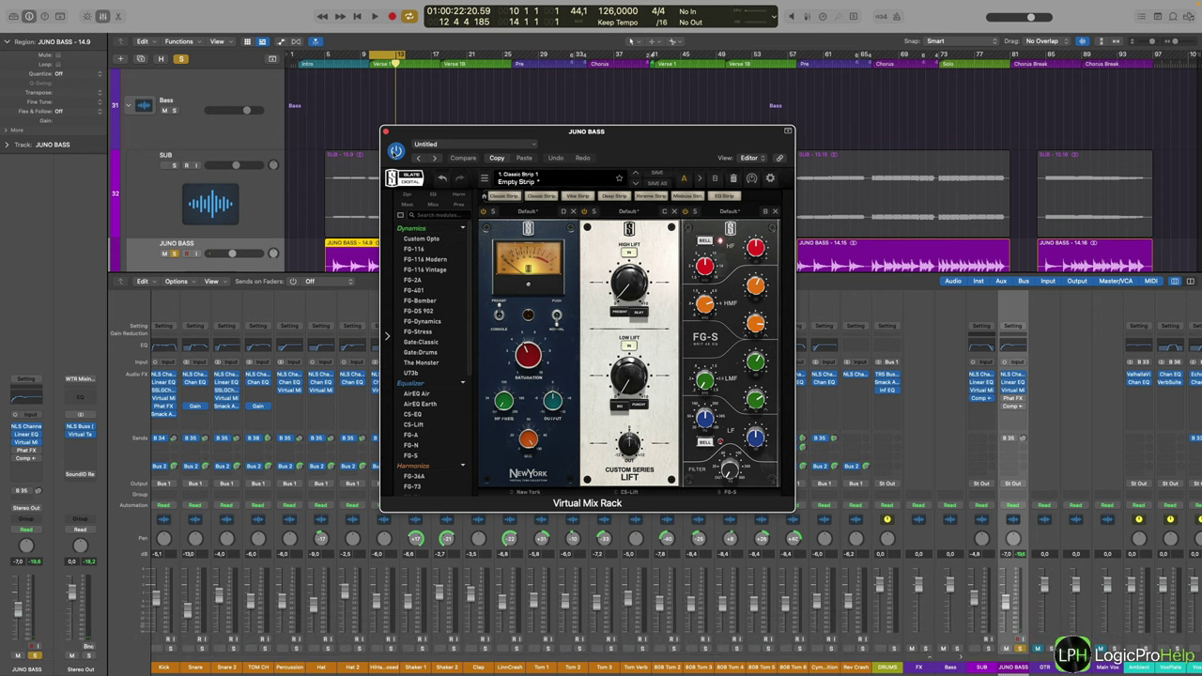
{"action": "left_click", "coordinate": [385, 132]}
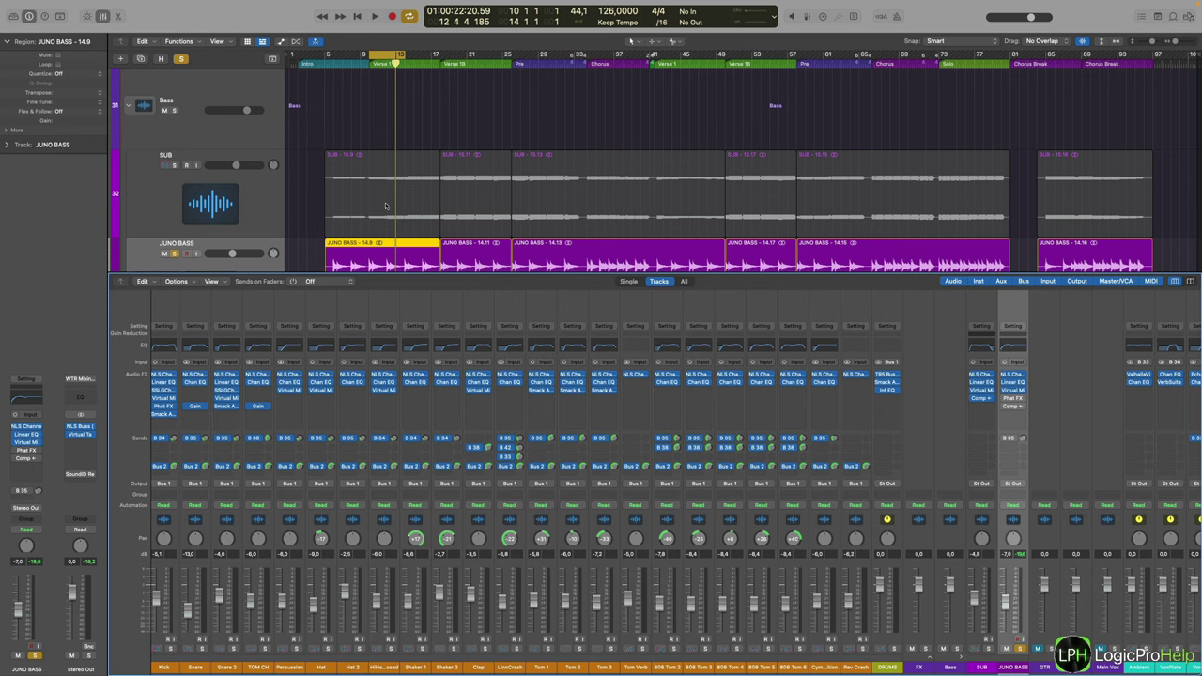
{"action": "left_click", "coordinate": [382, 198]}
{"action": "left_click", "coordinate": [397, 258]}
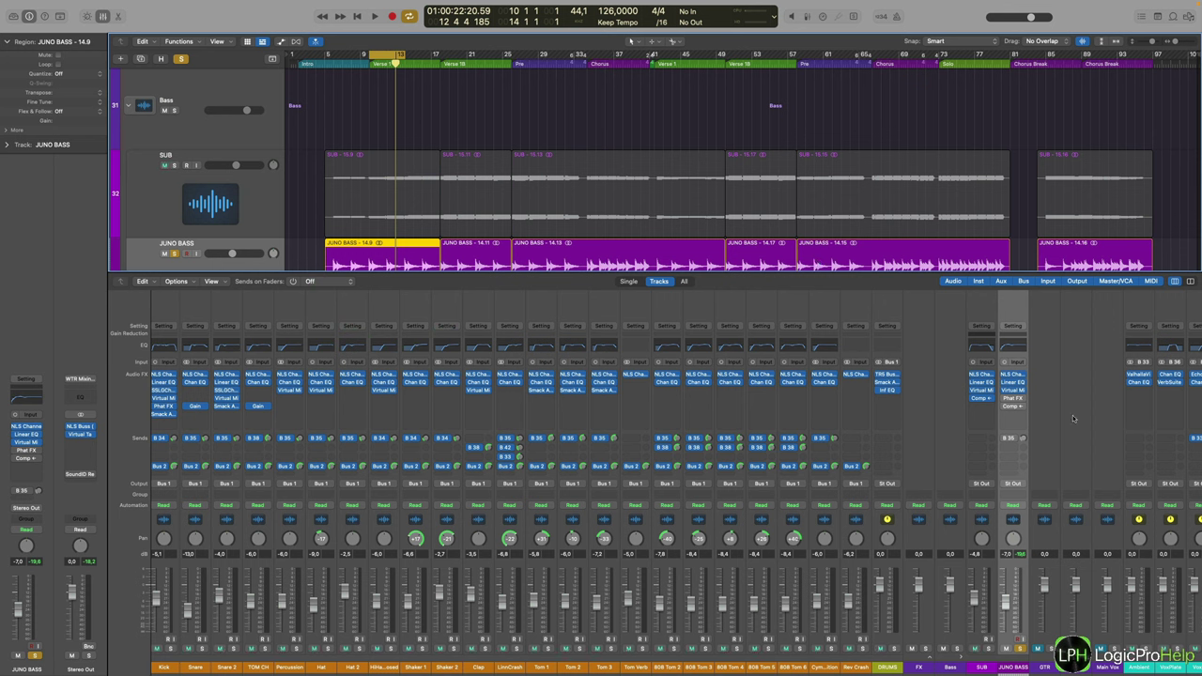
Enable Phat FX on JUNO BASS, review its Bass Enhancer Amount and Tune settings, and close the plug-in
{"action": "left_click", "coordinate": [1011, 398]}
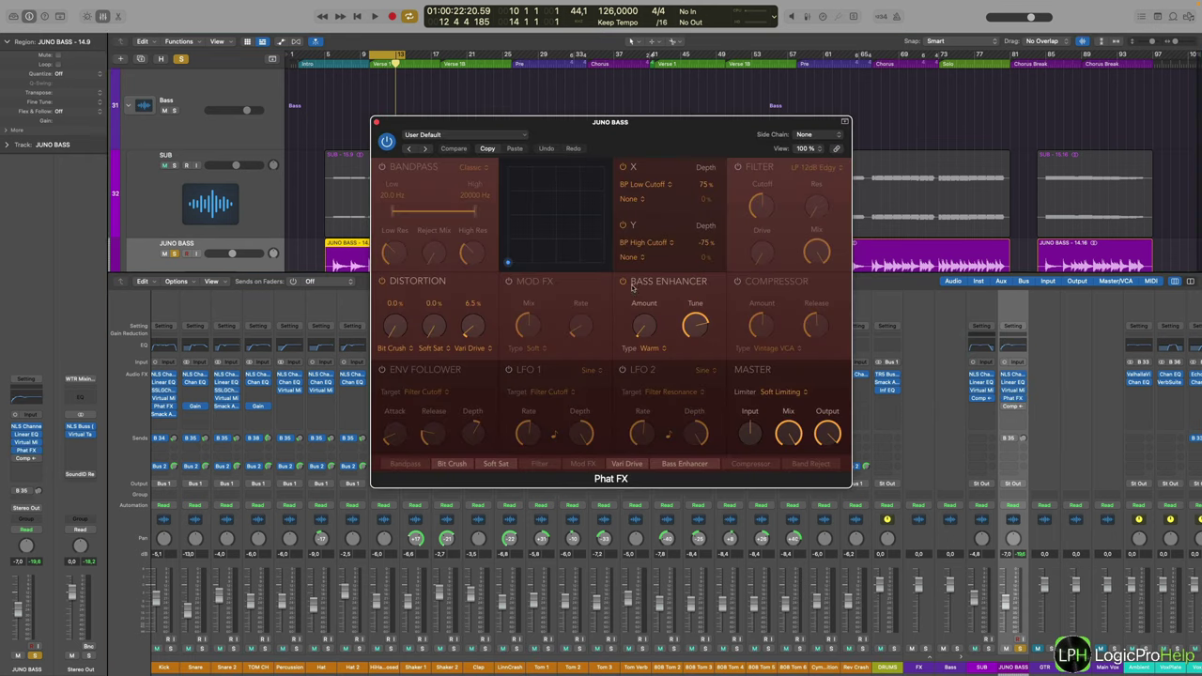
{"action": "mouse_move", "coordinate": [648, 323]}
{"action": "mouse_move", "coordinate": [701, 332]}
{"action": "left_click", "coordinate": [694, 329]}
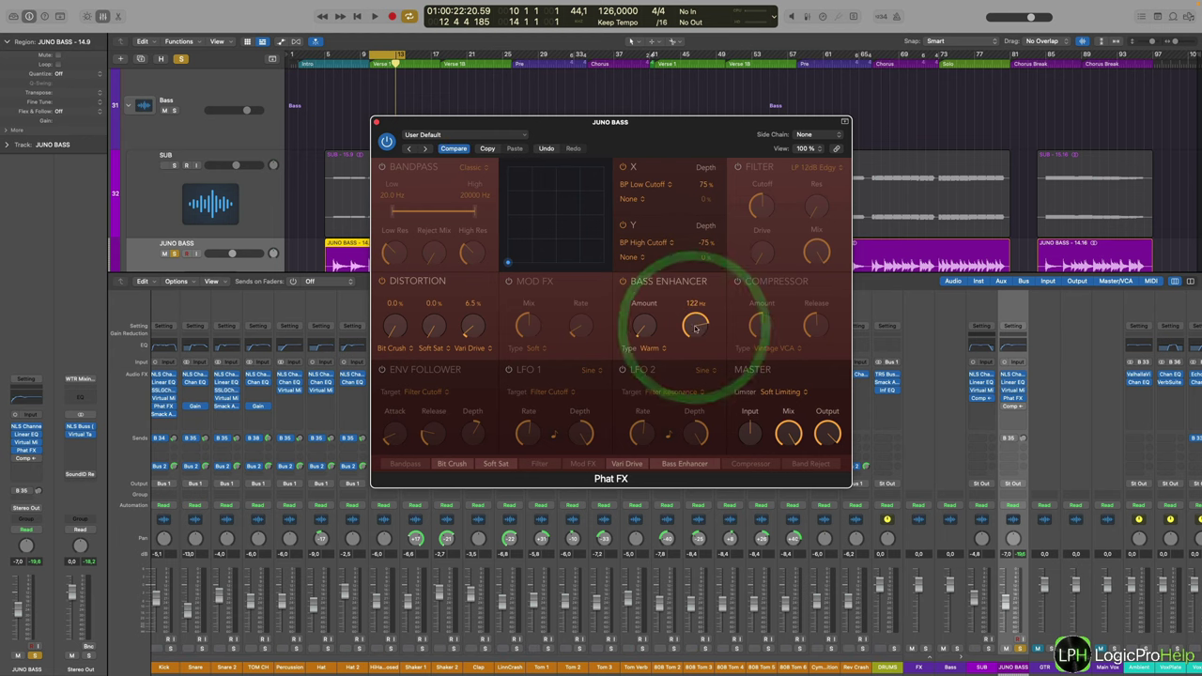
{"action": "left_click", "coordinate": [375, 121]}
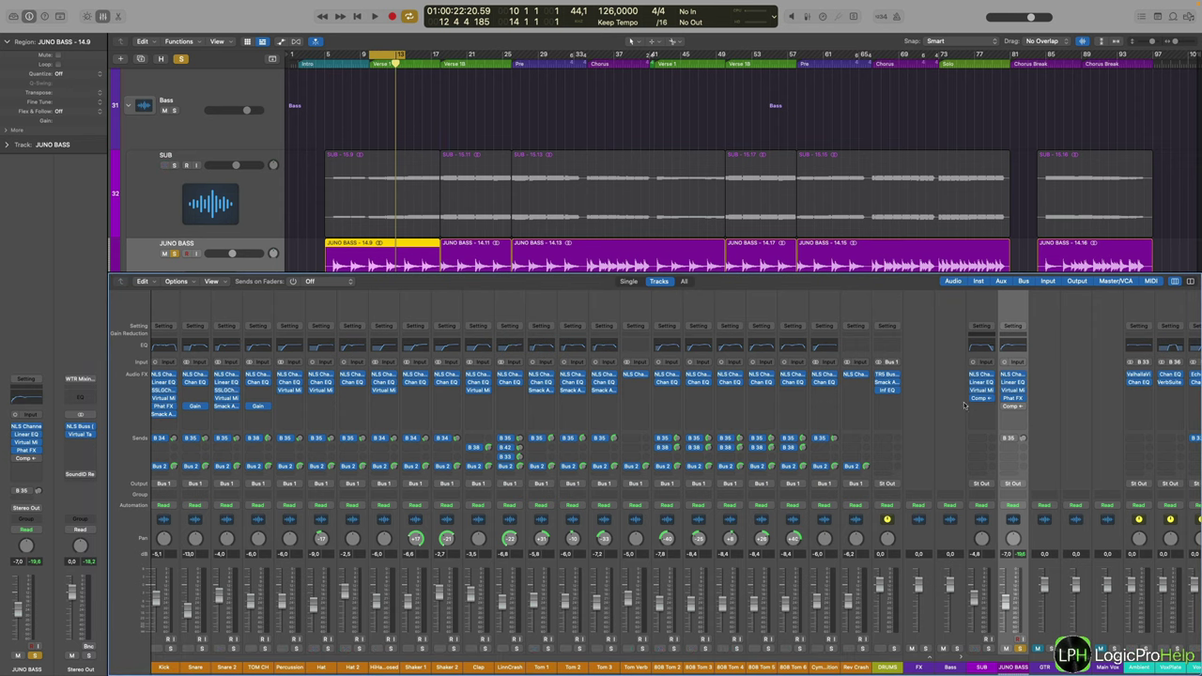
Enable the Compressor on JUNO BASS with Kick as its side chain source, and play the cycle
{"action": "left_click", "coordinate": [1013, 405]}
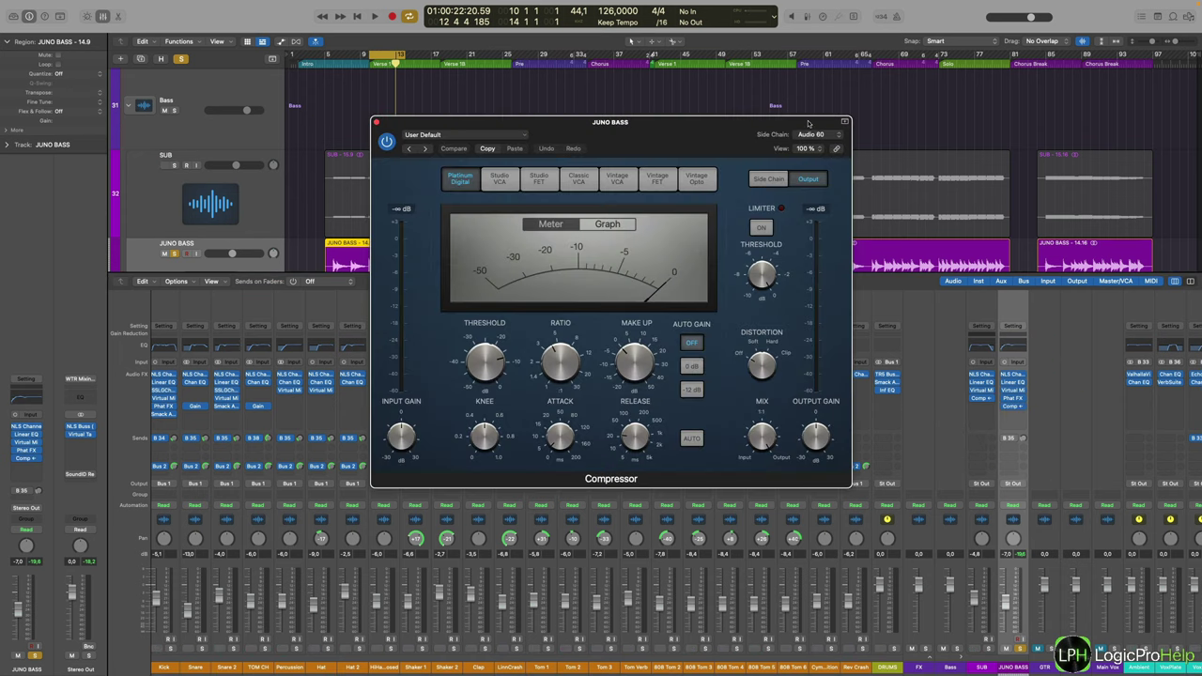
{"action": "left_click", "coordinate": [814, 134]}
{"action": "left_click", "coordinate": [720, 139]}
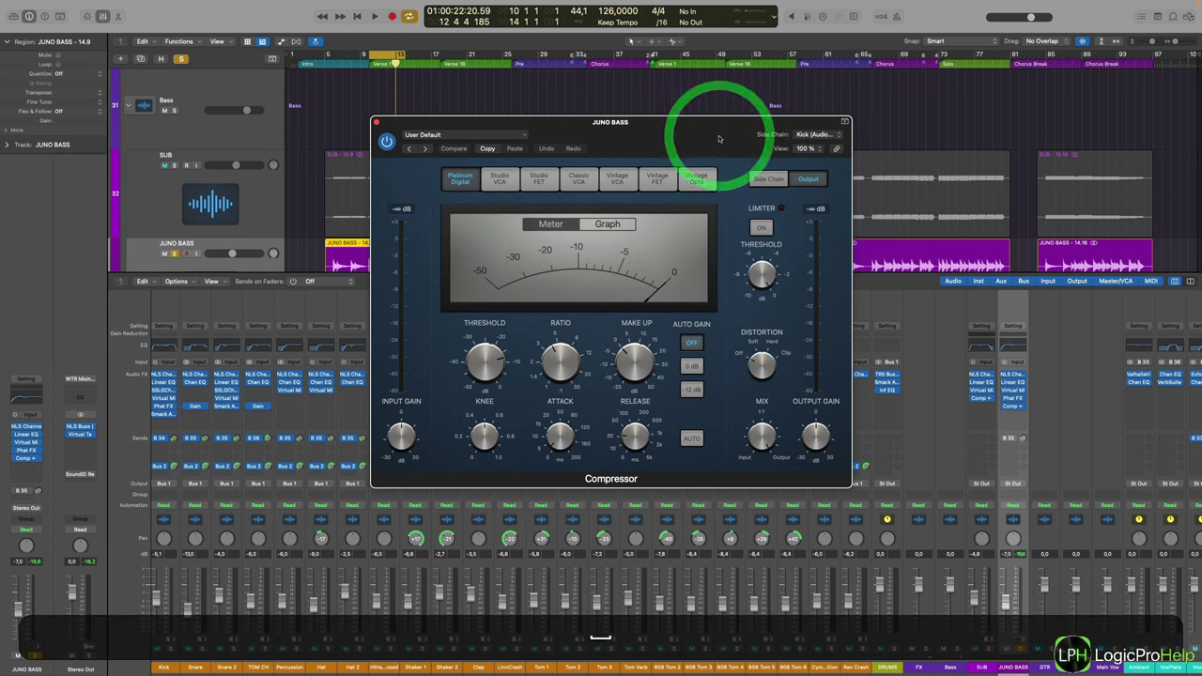
{"action": "key", "text": "space"}
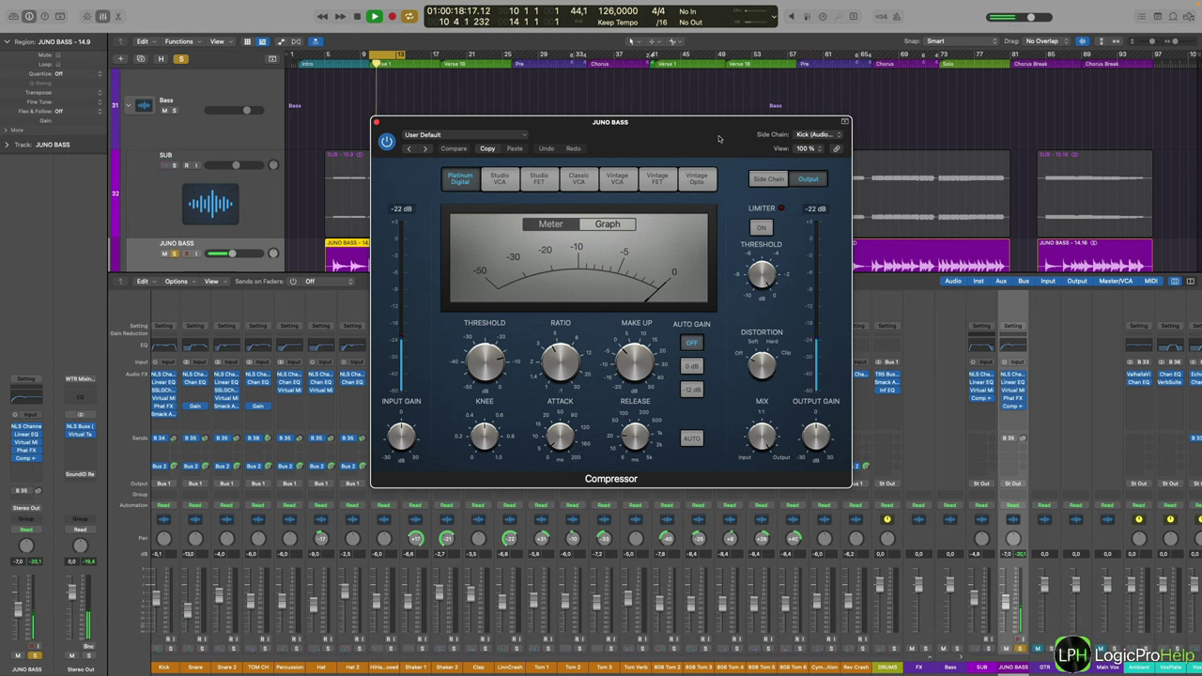
{"action": "key", "text": "space"}
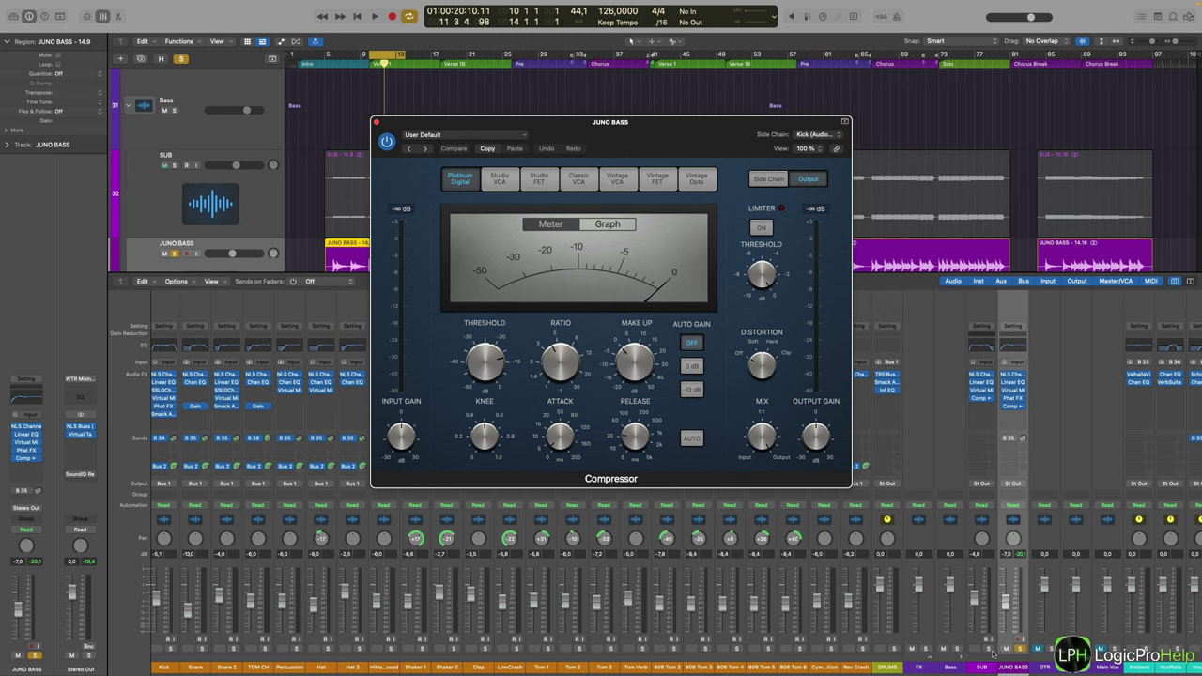
{"action": "key", "text": "space"}
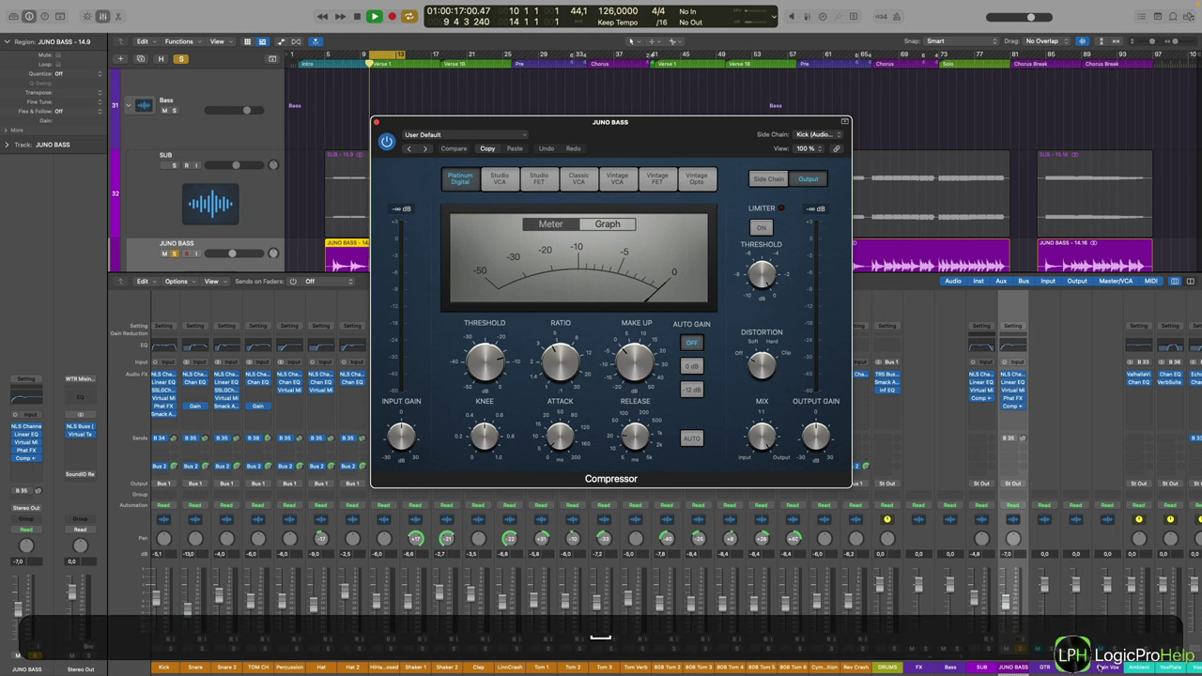
{"action": "key", "text": "space"}
Solo SUB and Kick alongside JUNO BASS and play the cycle while watching the side-chained Compressor
{"action": "left_click", "coordinate": [989, 649]}
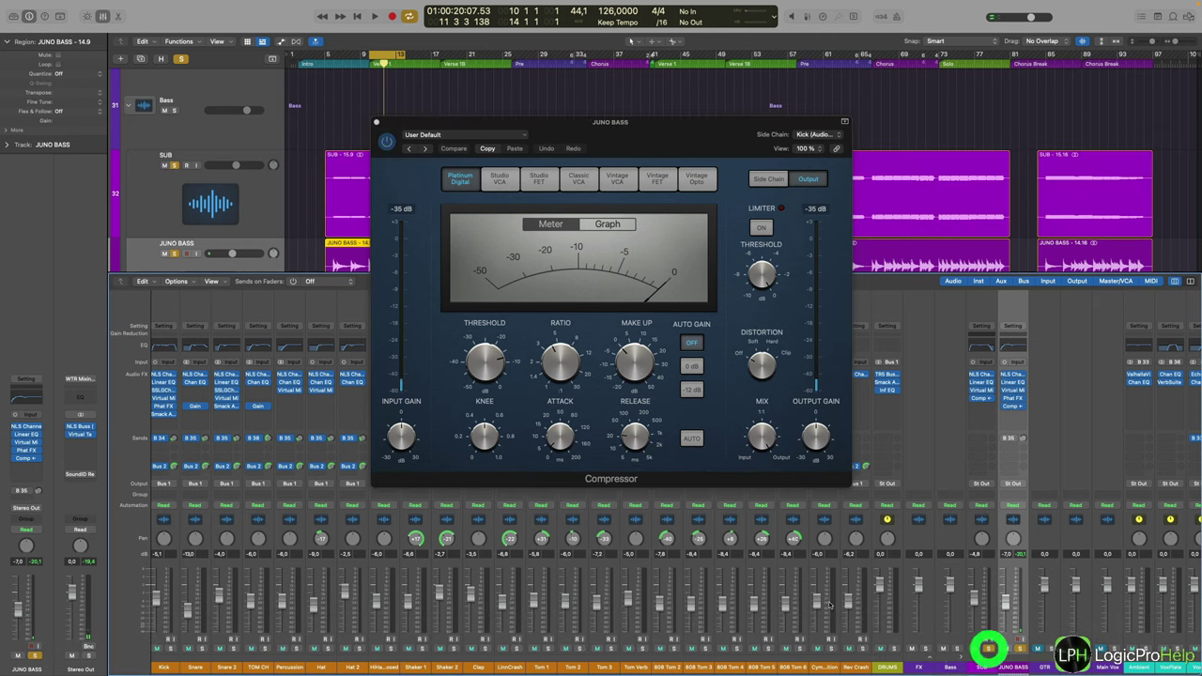
{"action": "scroll", "coordinate": [989, 649], "scroll_direction": "left", "scroll_amount": 3}
{"action": "left_click", "coordinate": [206, 648]}
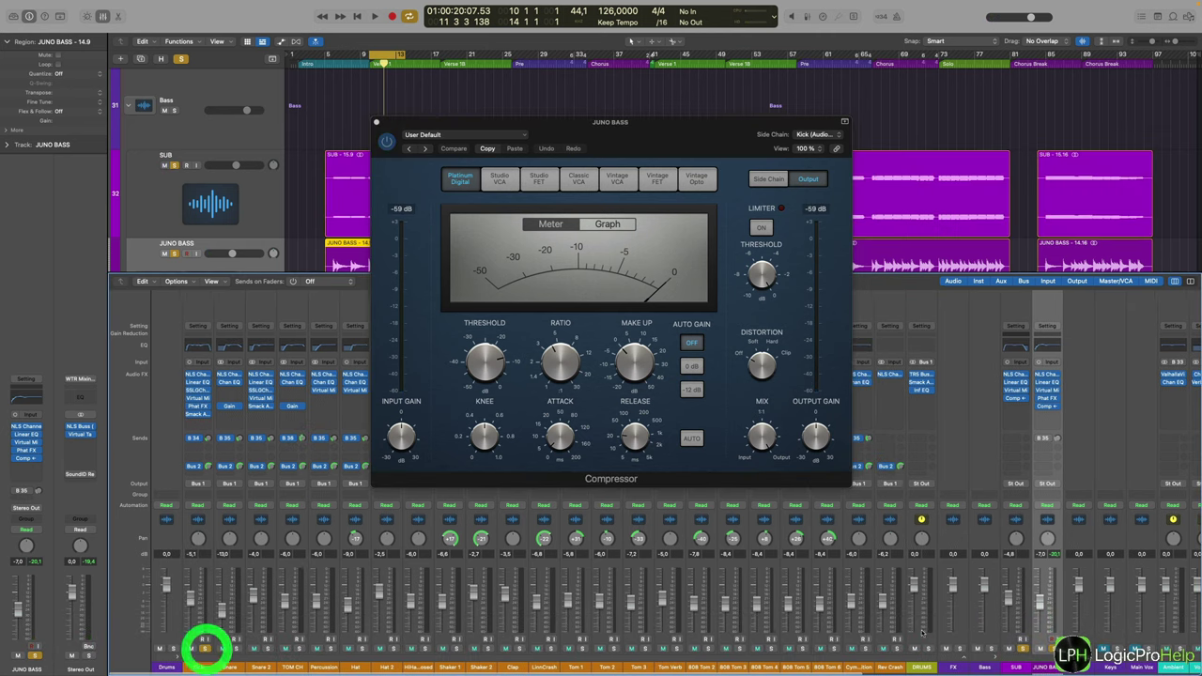
{"action": "key", "text": "space"}
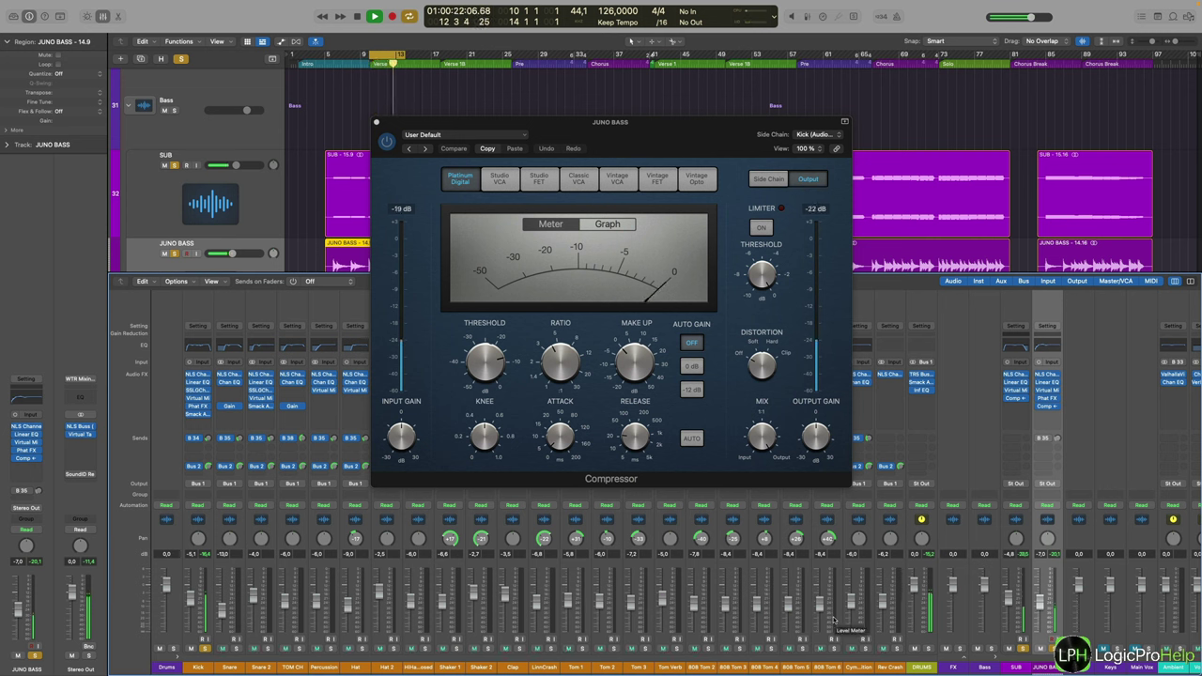
{"action": "key", "text": "space"}
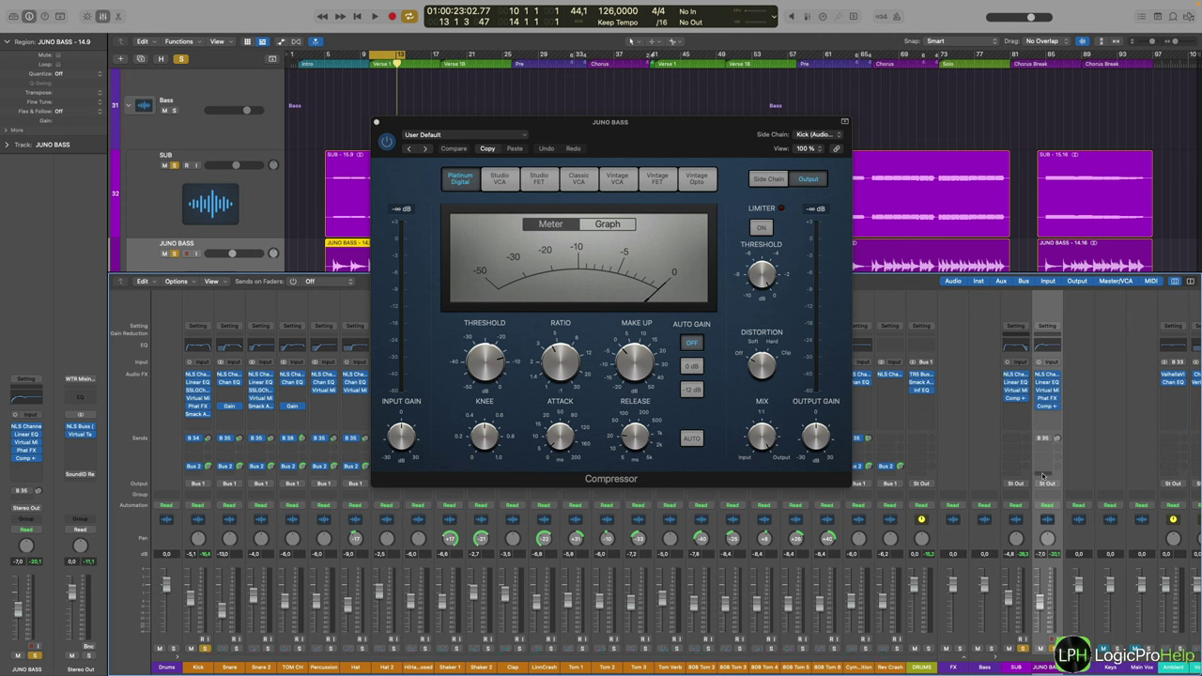
Check which aux the Bus 35 send on JUNO BASS feeds, leaving its routing as it is
{"action": "left_click", "coordinate": [1038, 439]}
{"action": "left_click", "coordinate": [1043, 438]}
{"action": "left_click", "coordinate": [1062, 411]}
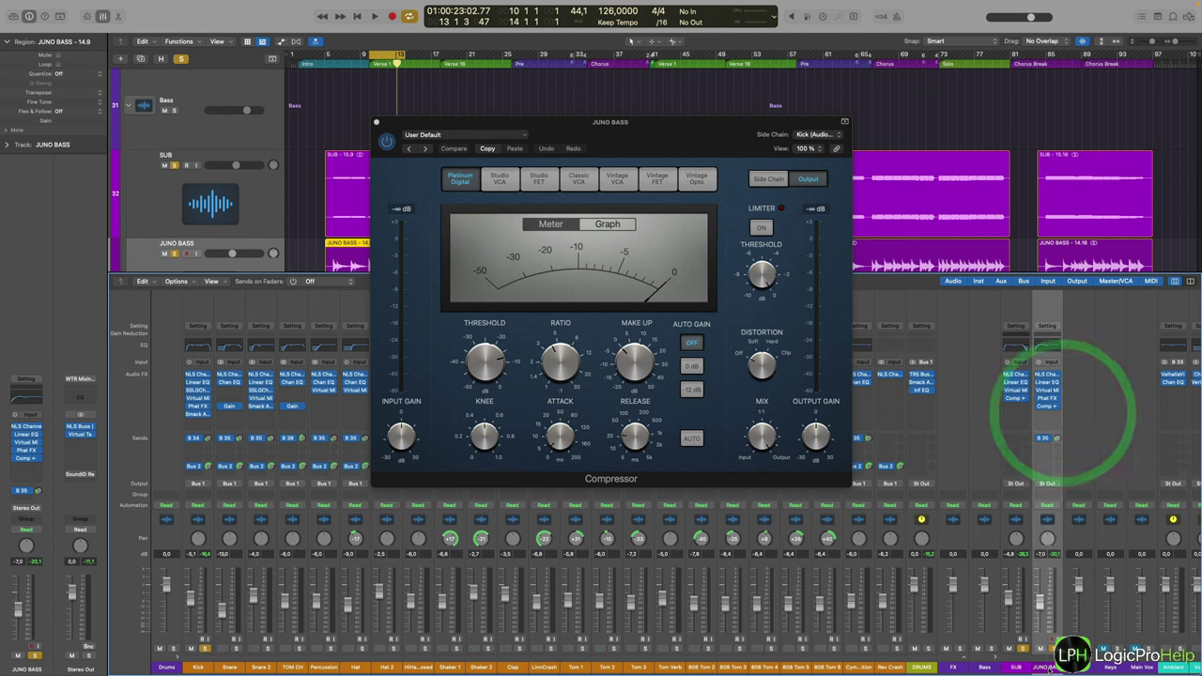
{"action": "left_click", "coordinate": [1044, 439]}
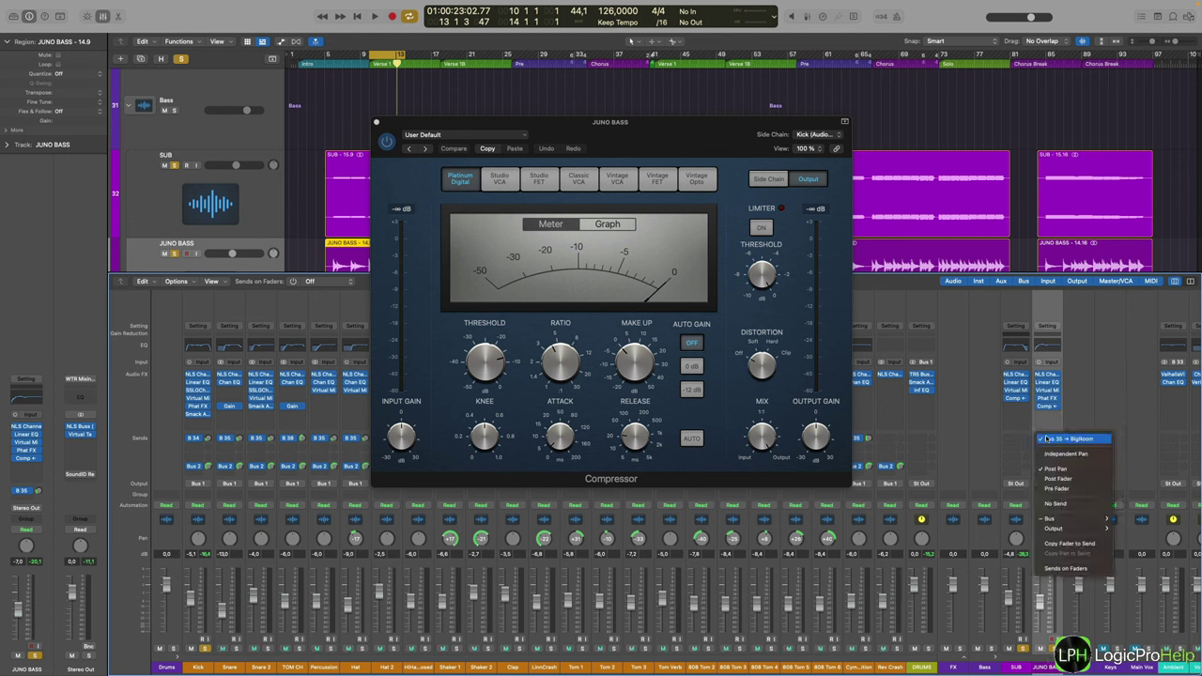
{"action": "left_click", "coordinate": [1057, 414]}
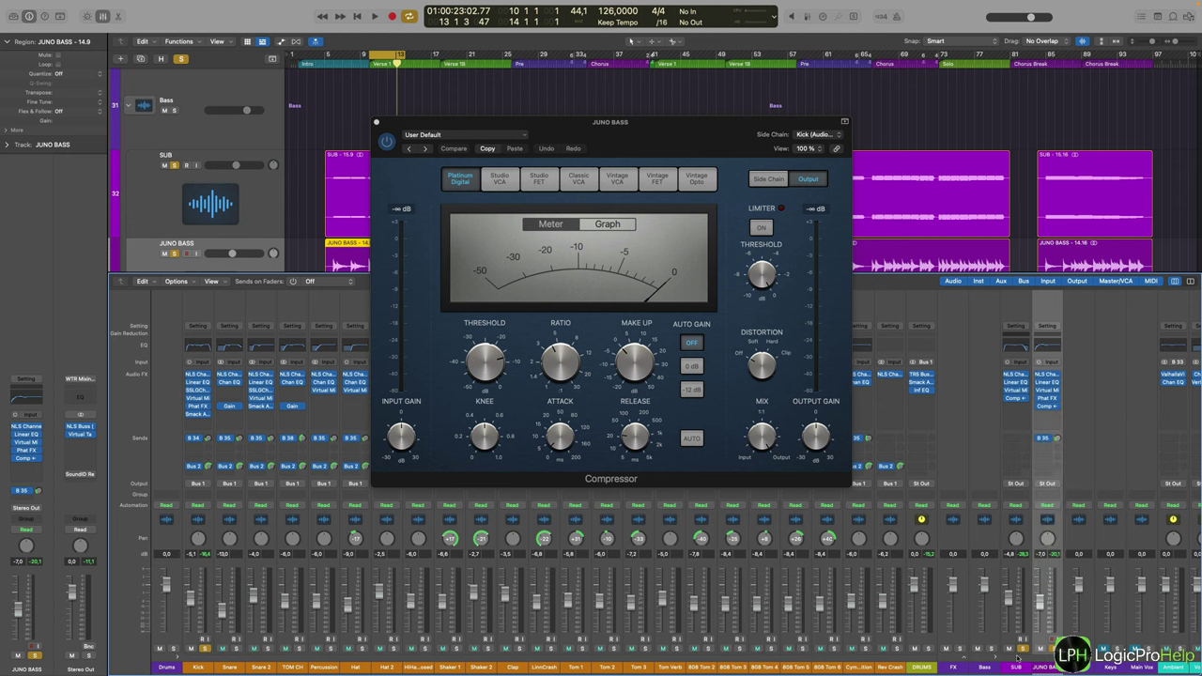
Solo only JUNO BASS and play the cycle with its Bus 35 reverb send bypassed
{"action": "left_click", "coordinate": [1053, 649]}
{"action": "left_click", "coordinate": [1054, 648], "text": "alt"}
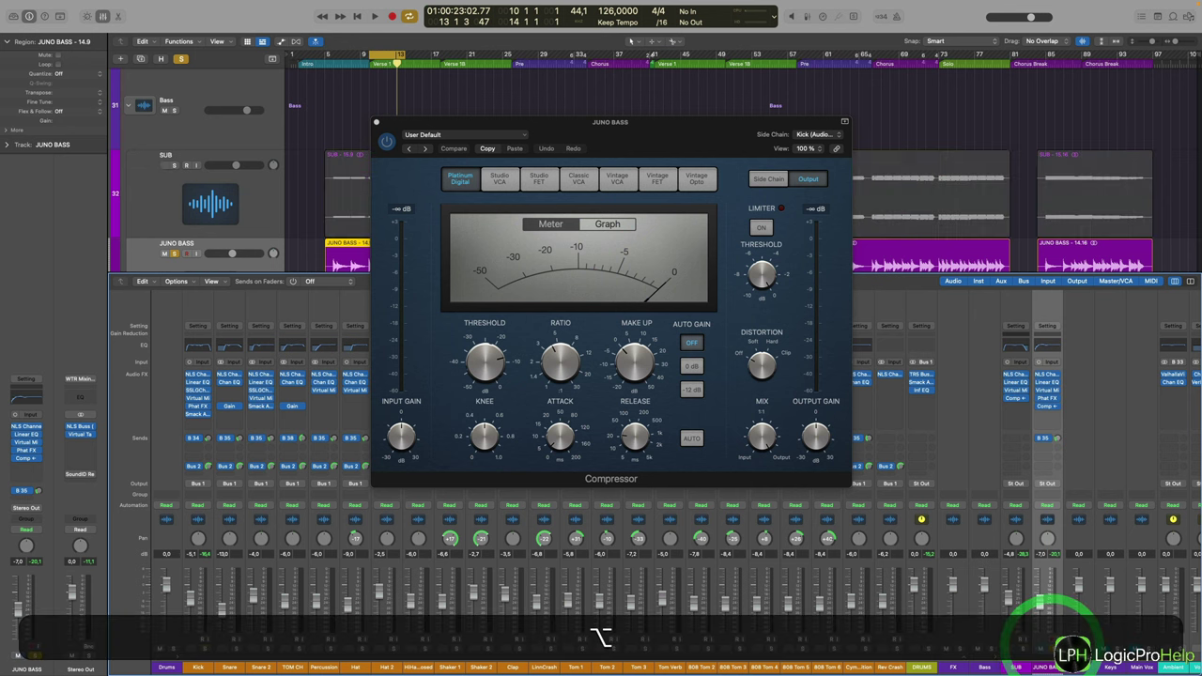
{"action": "left_click", "coordinate": [1041, 438], "text": "alt"}
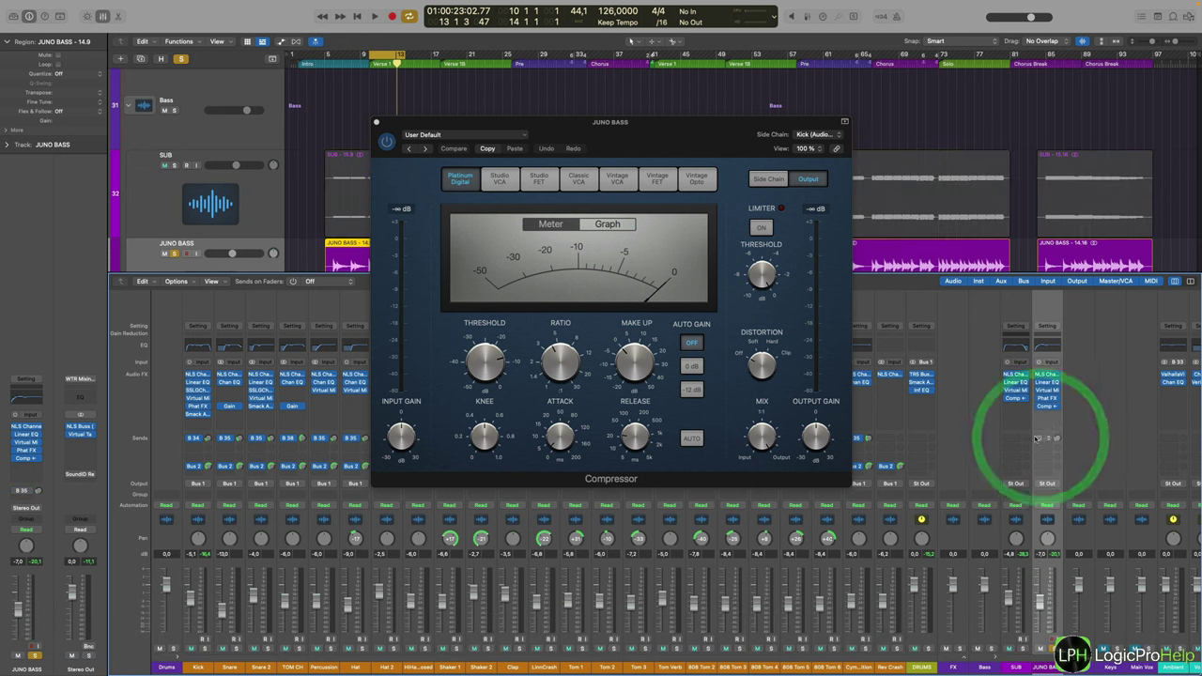
{"action": "key", "text": "space"}
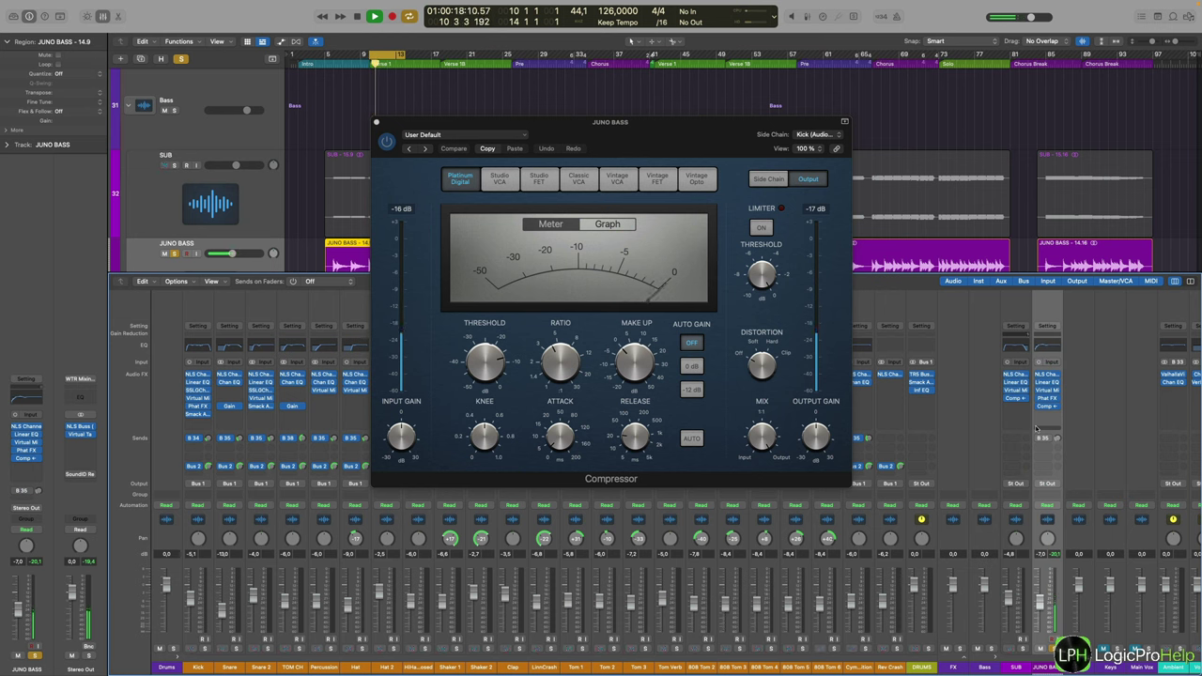
{"action": "key", "text": "space"}
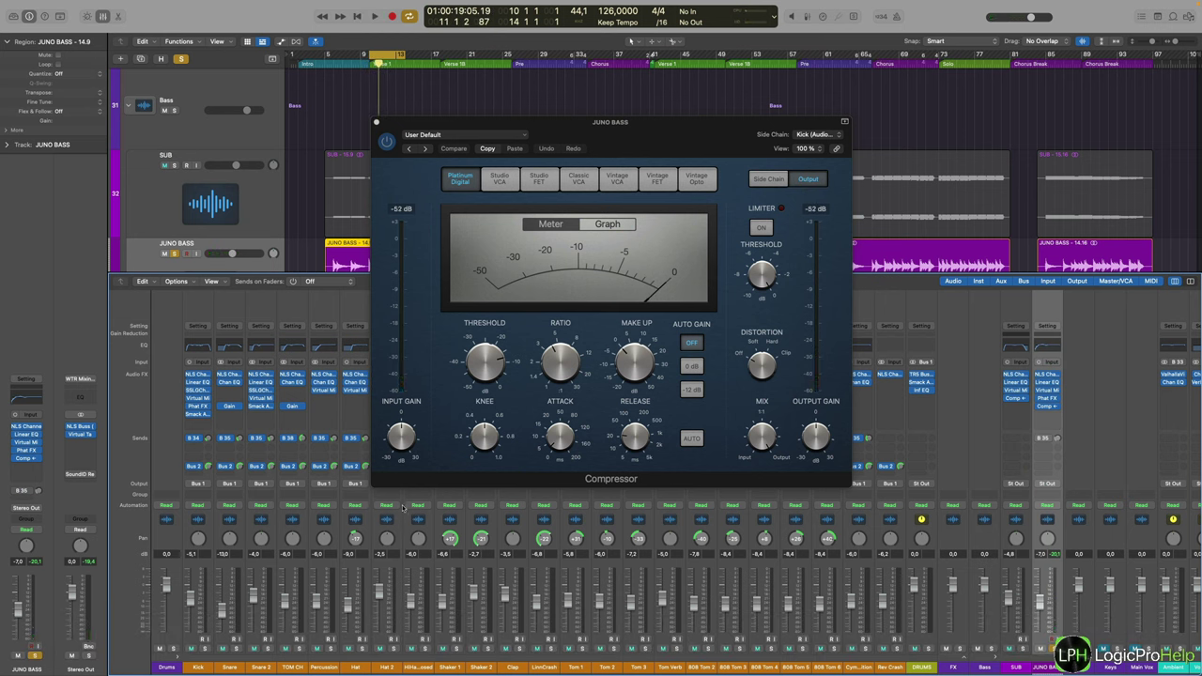
Re-enable the JUNO BASS reverb send, review Channel EQ and VerbSuite Classics on the BigRoom aux, and close all plug-in windows
{"action": "left_click", "coordinate": [1038, 439]}
{"action": "double_click", "coordinate": [1050, 440], "text": "shift"}
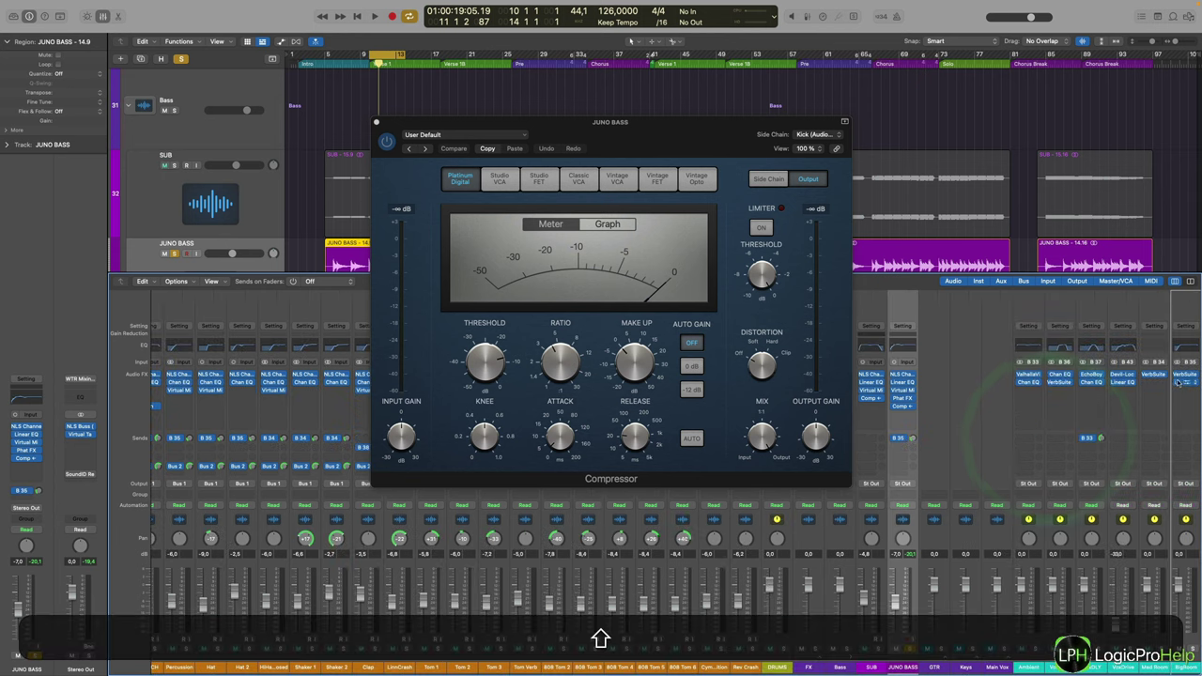
{"action": "left_click", "coordinate": [1185, 381]}
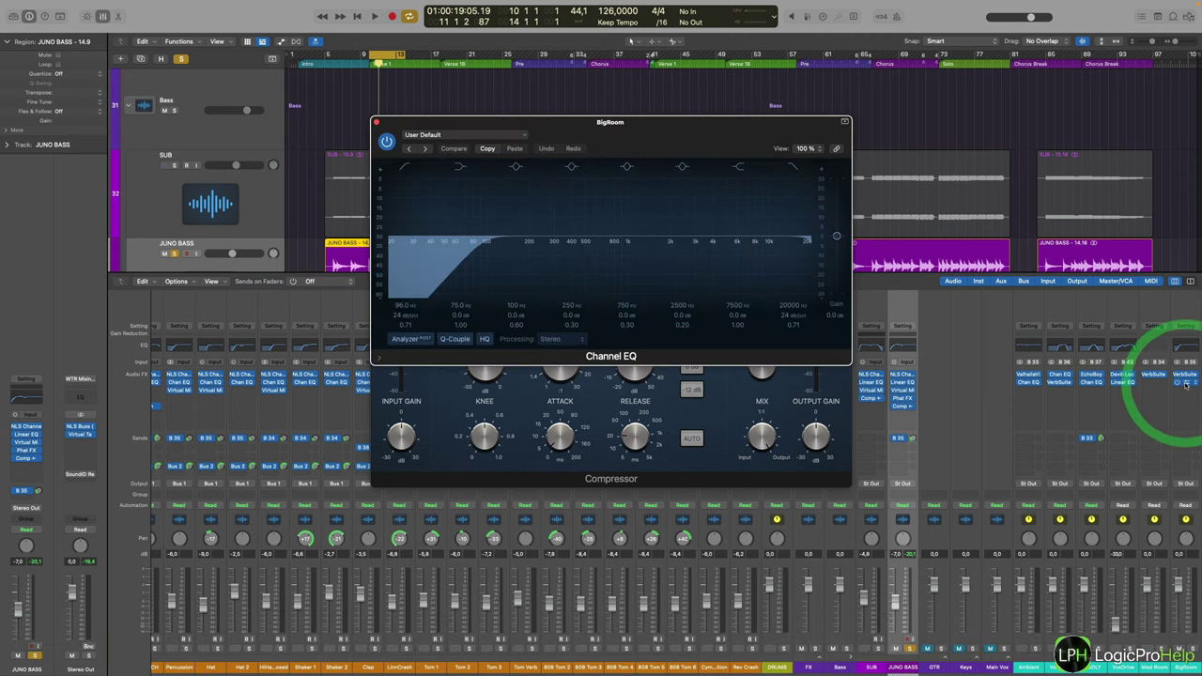
{"action": "left_click", "coordinate": [1185, 381]}
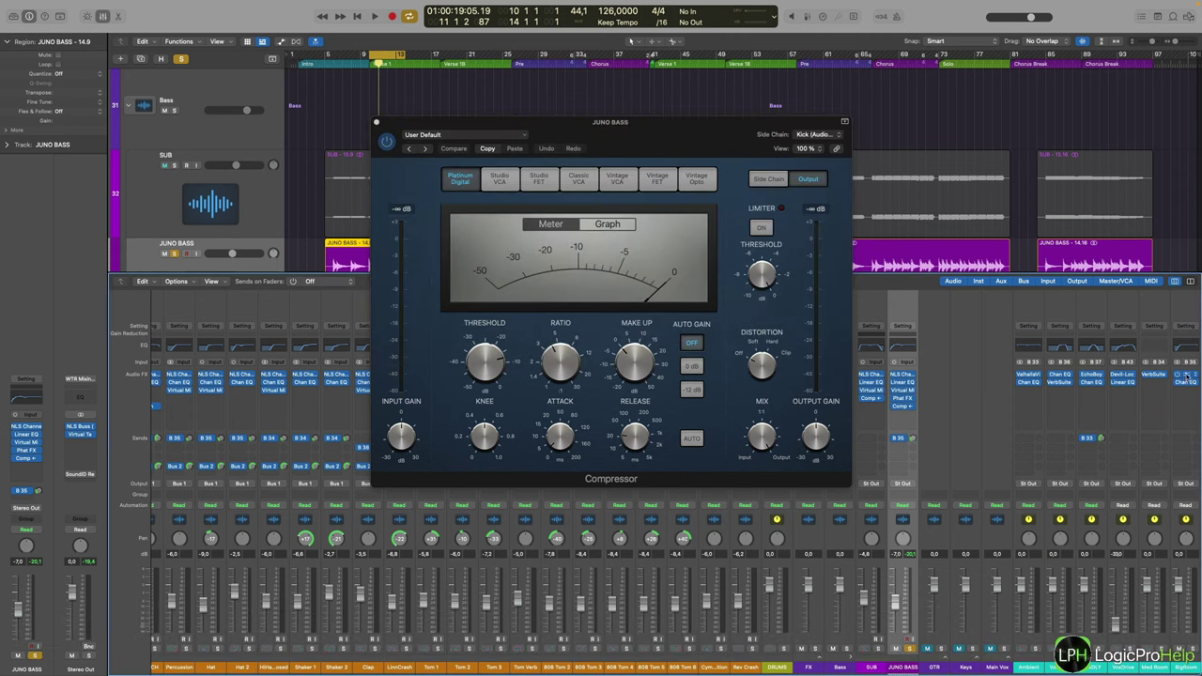
{"action": "left_click", "coordinate": [1185, 377]}
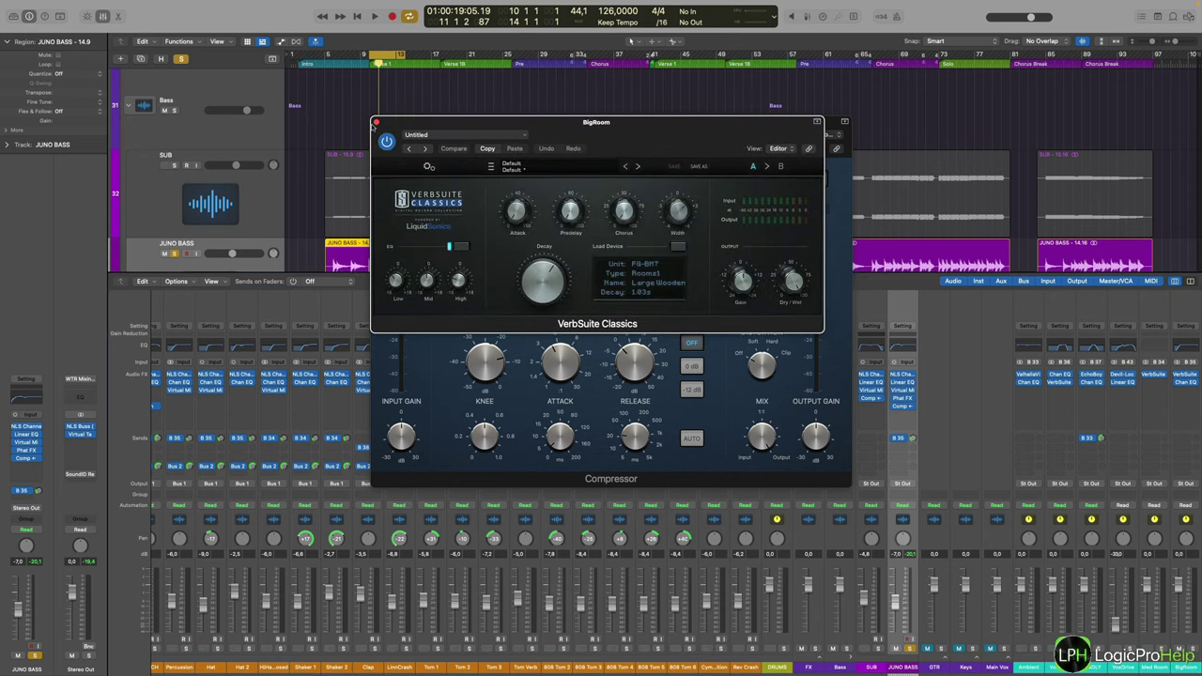
{"action": "left_click", "coordinate": [375, 122]}
{"action": "left_click", "coordinate": [377, 122]}
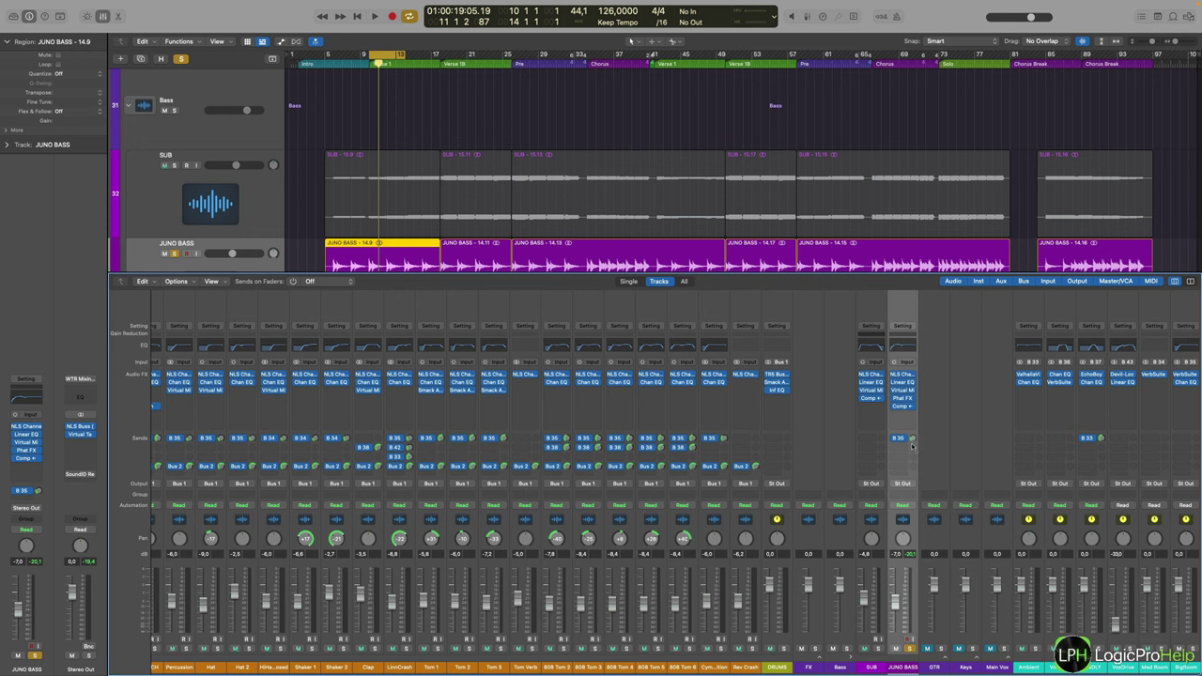
Replay the soloed JUNO BASS cycle in short passes to hear it with the BigRoom reverb send
{"action": "key", "text": "space"}
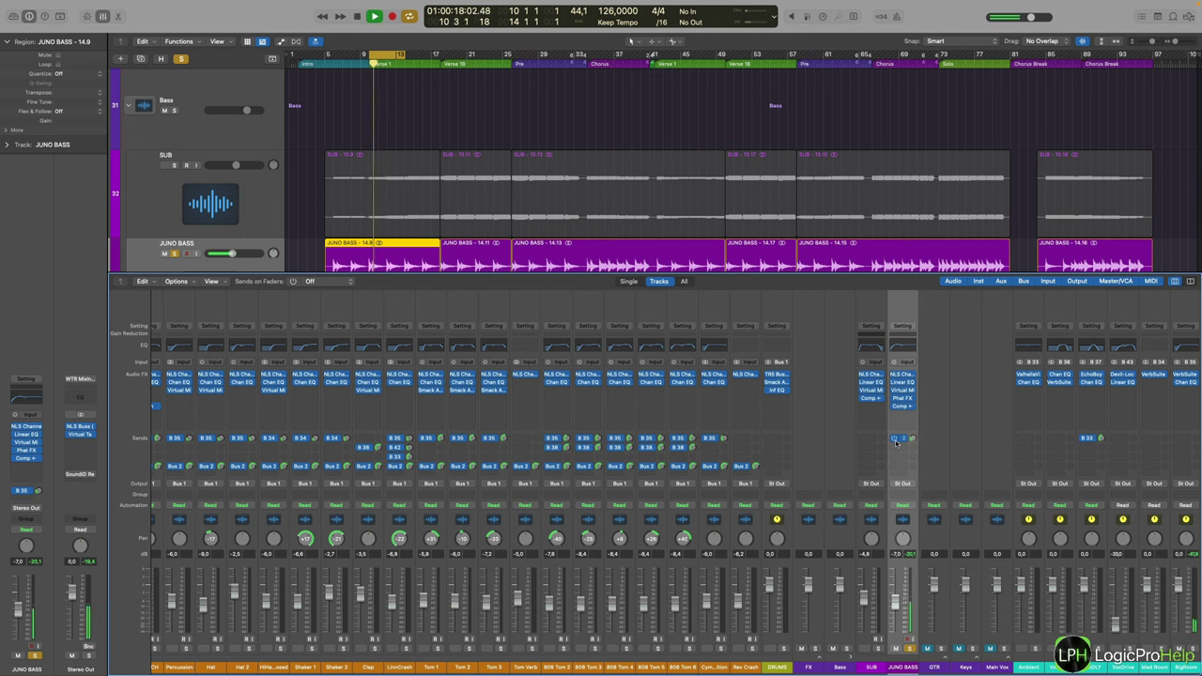
{"action": "key", "text": "space"}
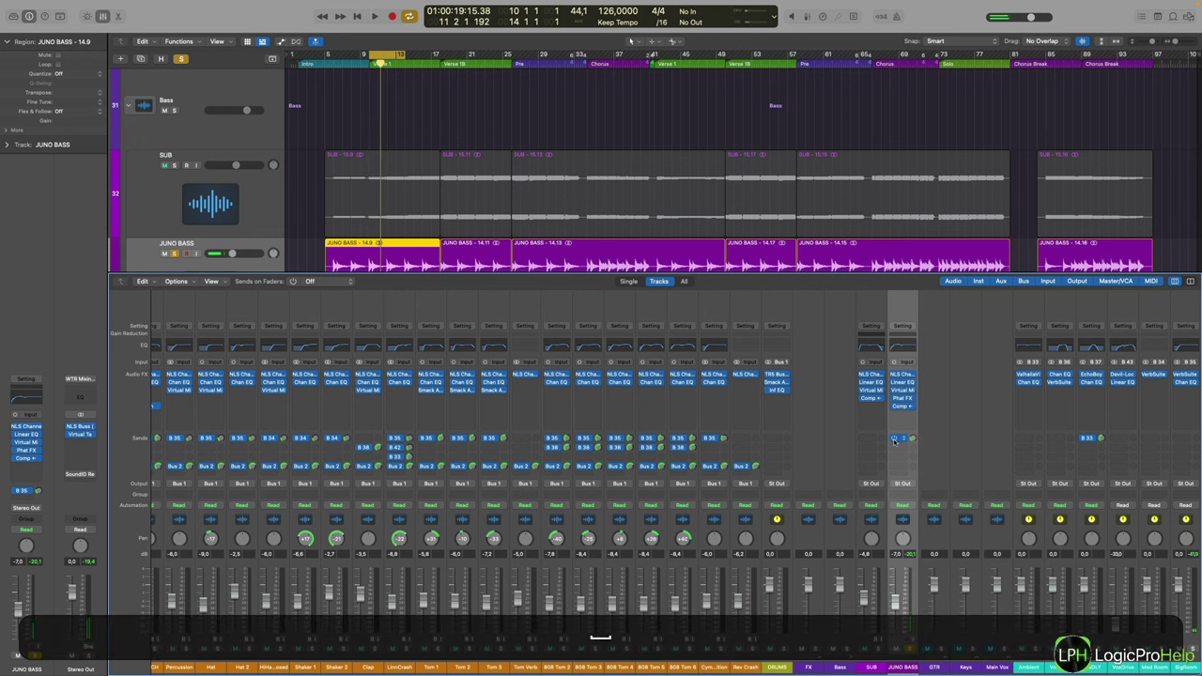
{"action": "key", "text": "space"}
{"action": "key", "text": "space"}
{"action": "key", "text": "space"}
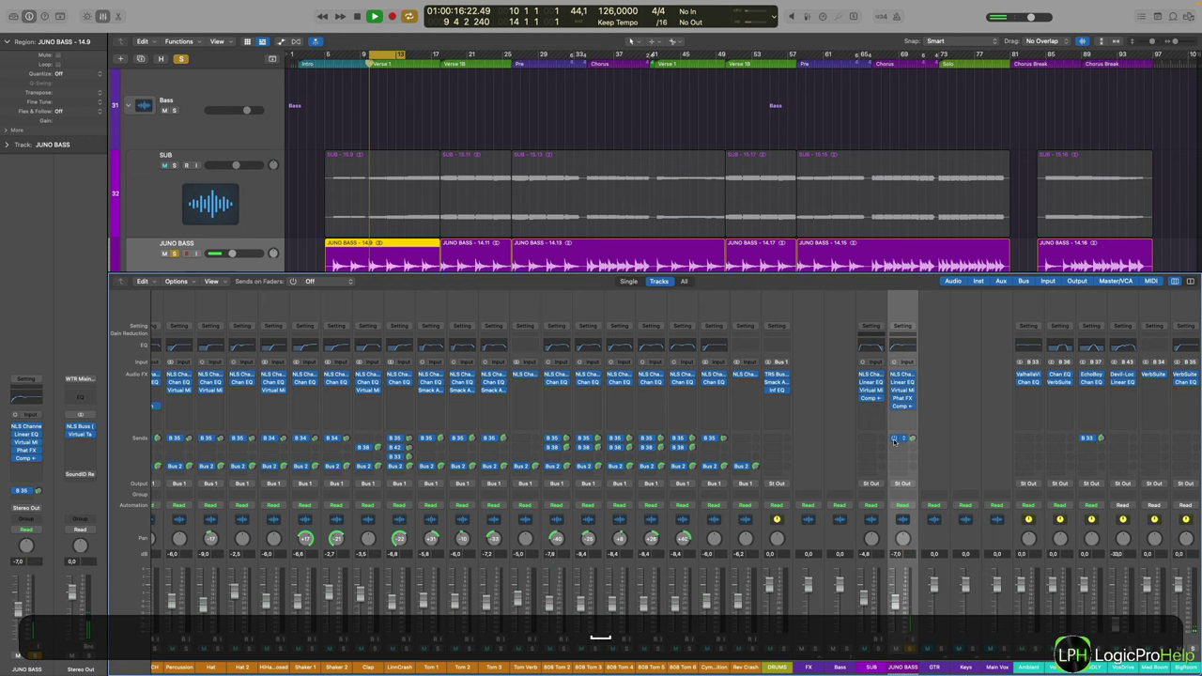
{"action": "key", "text": "space"}
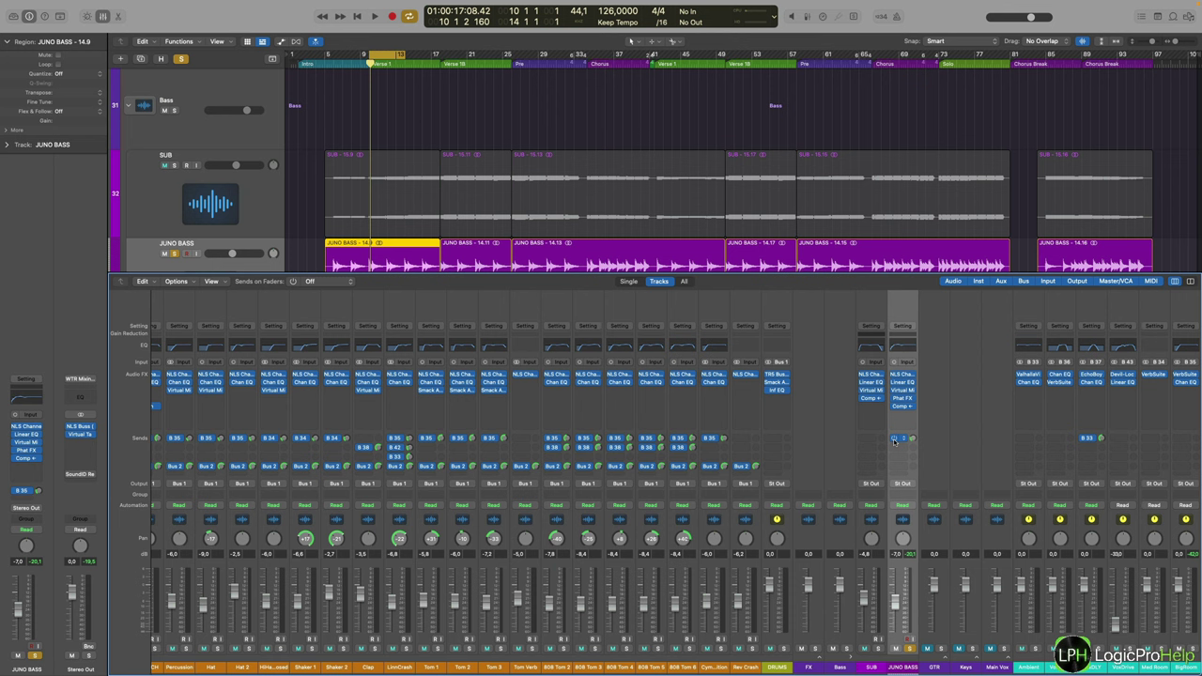
Remove the solo from JUNO BASS and play the full mix through Verse 1 with cycle mode off
{"action": "left_click", "coordinate": [911, 648]}
{"action": "left_click", "coordinate": [900, 648]}
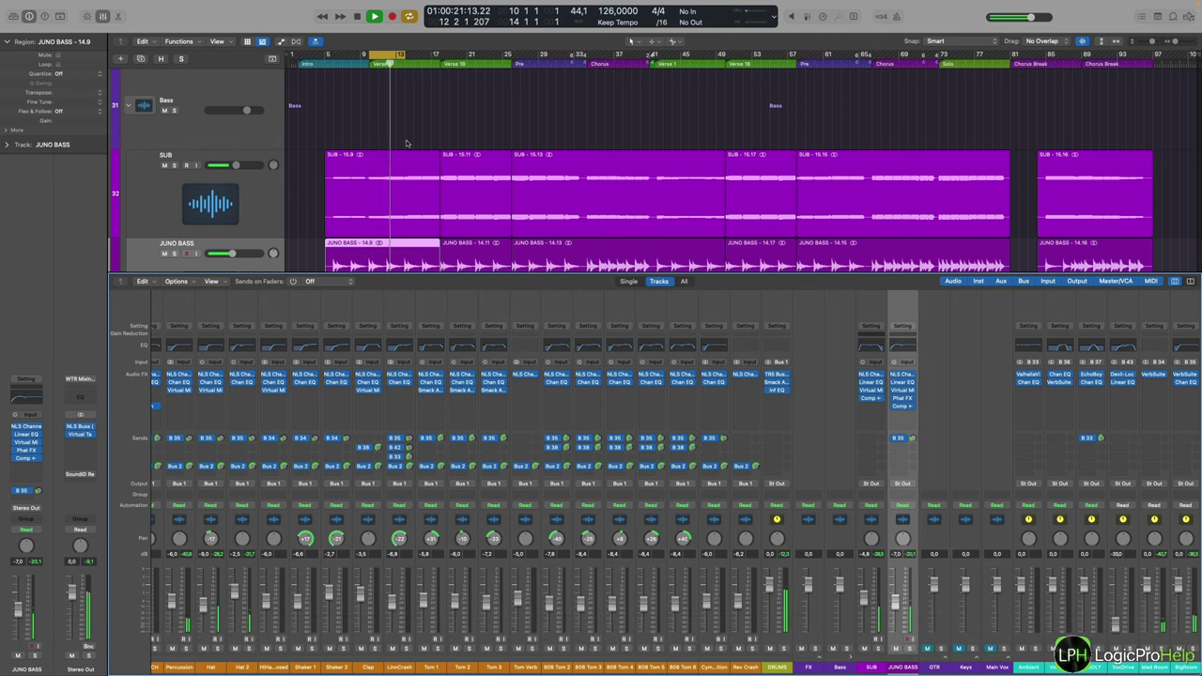
{"action": "left_click", "coordinate": [393, 53]}
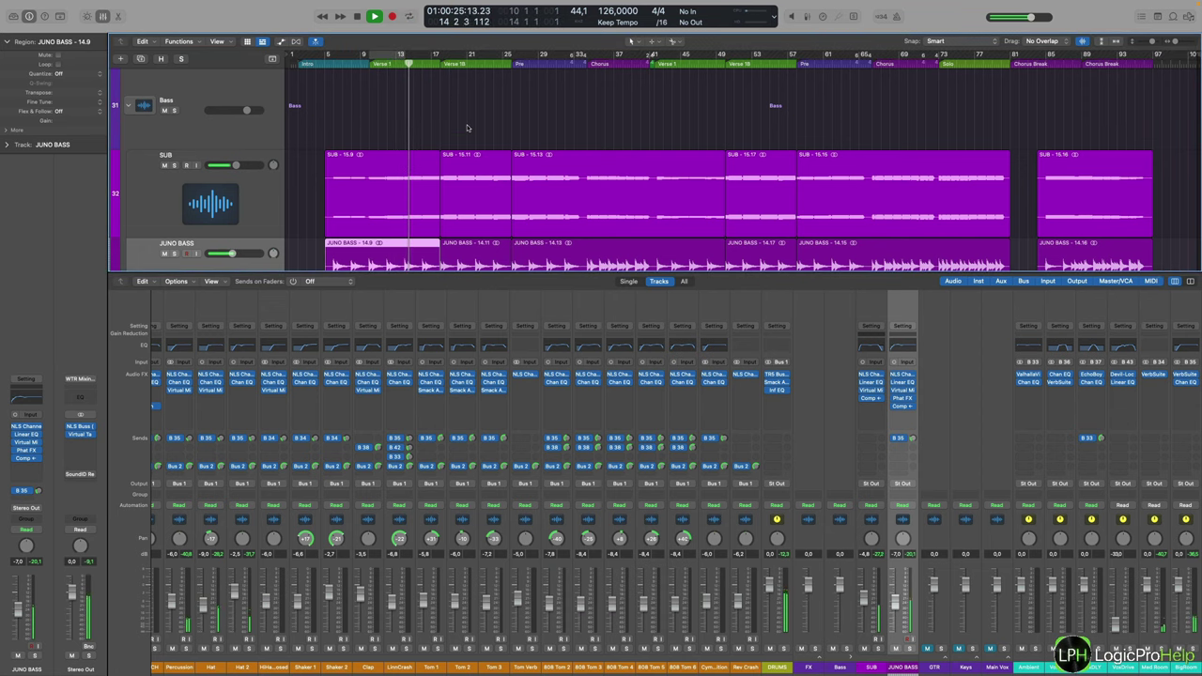
{"action": "scroll", "coordinate": [486, 122], "scroll_direction": "down", "scroll_amount": 2}
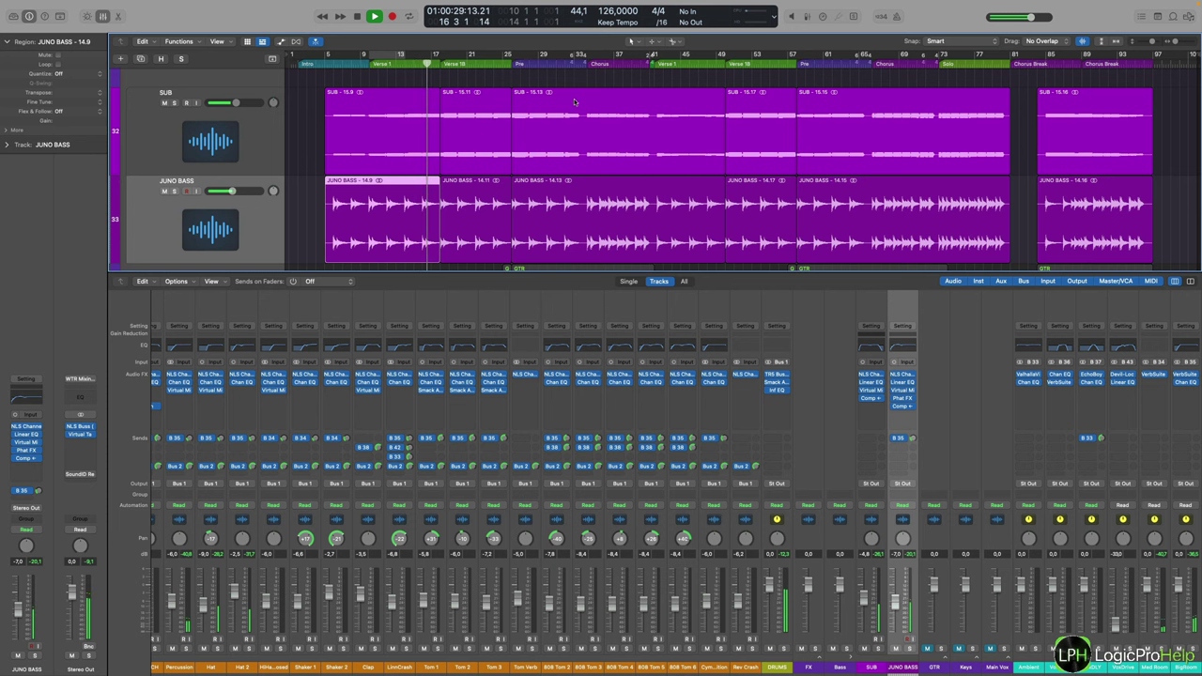
Play the full mix from the start of the chorus at bar 34, stopping after the section ends
{"action": "key", "text": "space"}
{"action": "left_click", "coordinate": [587, 60]}
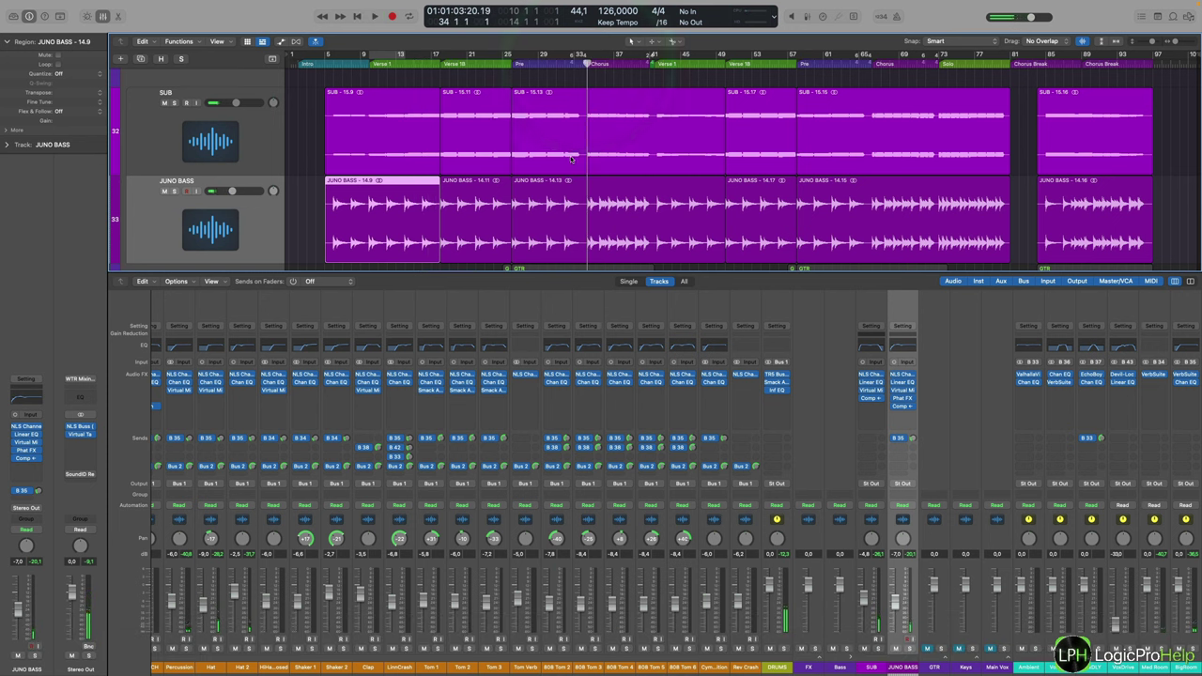
{"action": "key", "text": "space"}
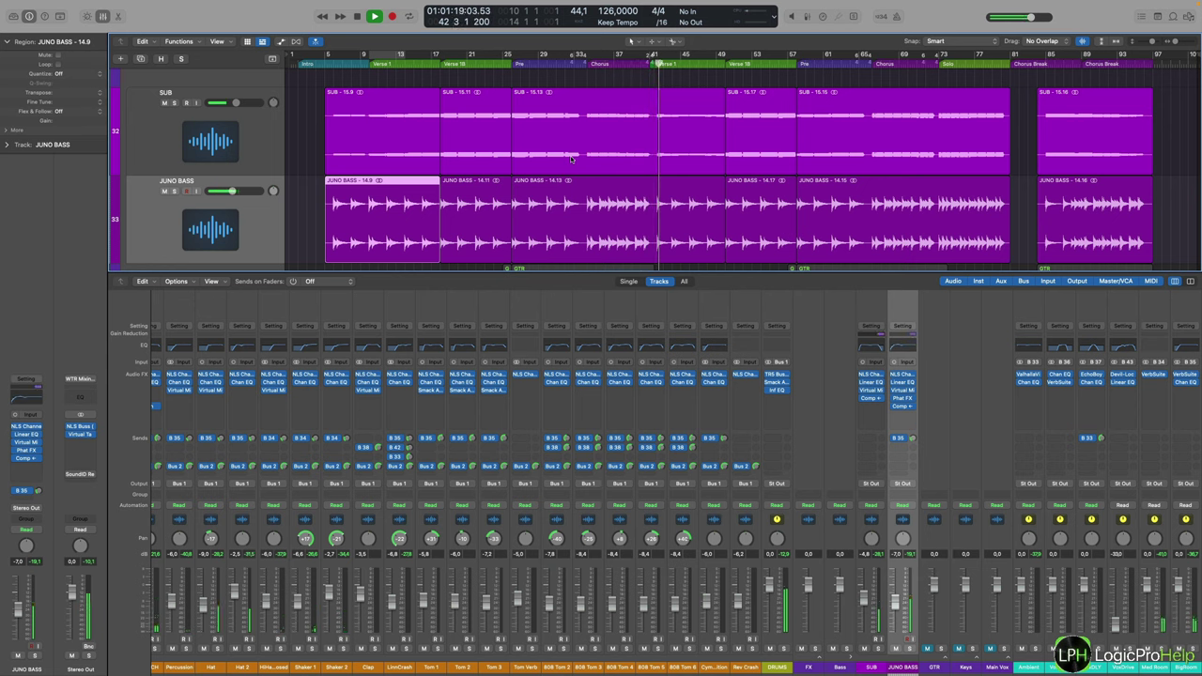
{"action": "key", "text": "space"}
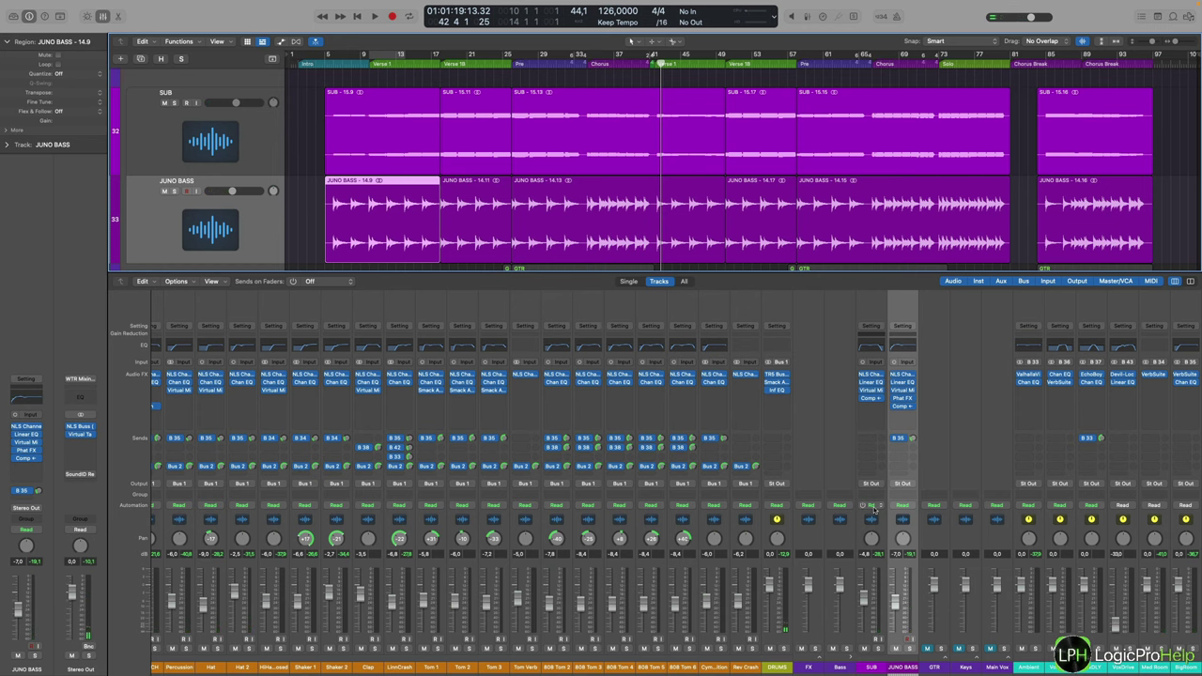
Collapse the Bass track stack in the mixer to hide the SUB and JUNO BASS channels
{"action": "scroll", "coordinate": [838, 499], "scroll_direction": "right", "scroll_amount": 6}
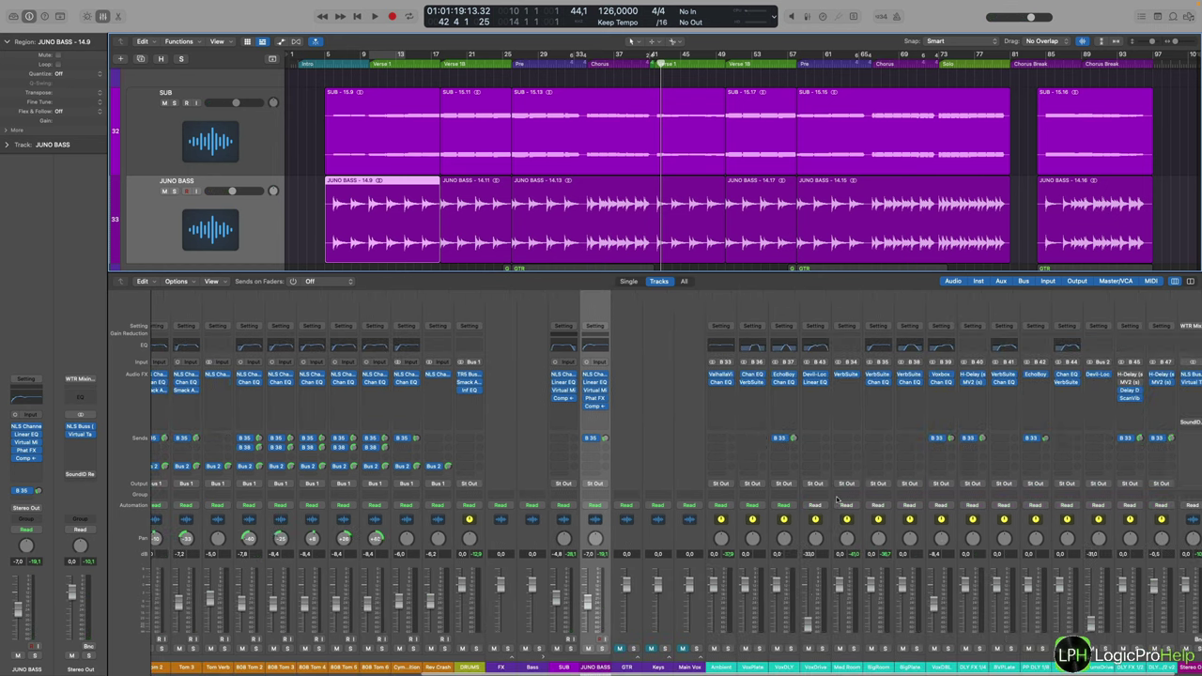
{"action": "scroll", "coordinate": [685, 425], "scroll_direction": "left", "scroll_amount": 2}
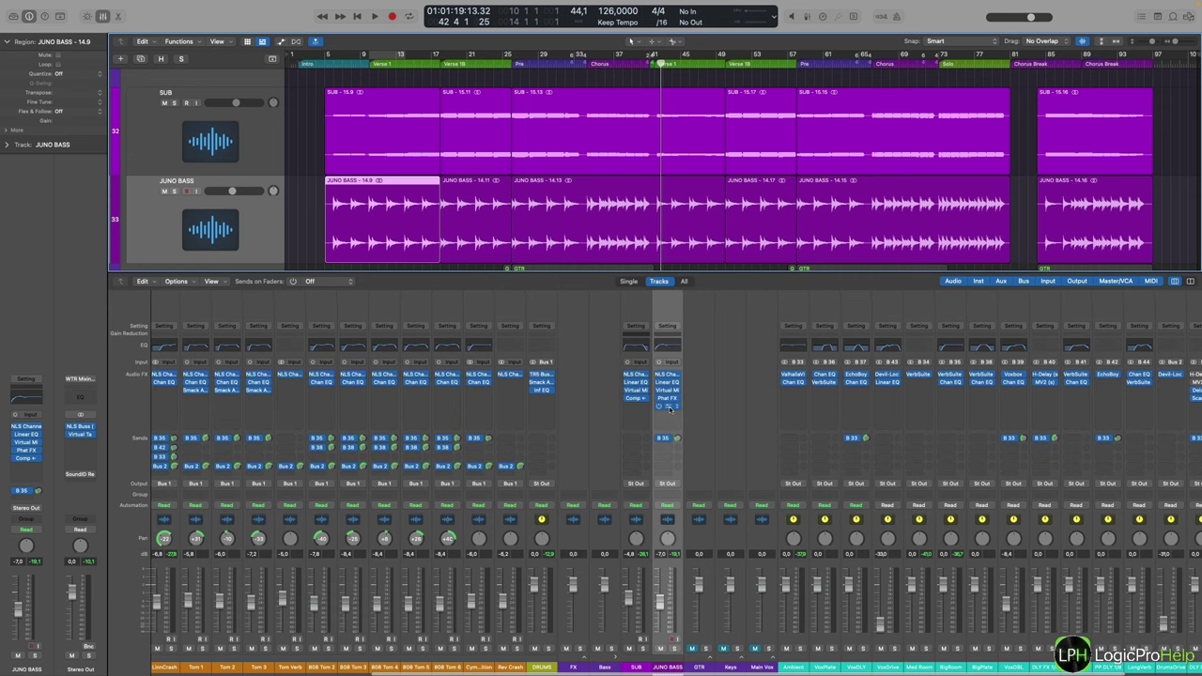
{"action": "scroll", "coordinate": [454, 581], "scroll_direction": "left", "scroll_amount": 5}
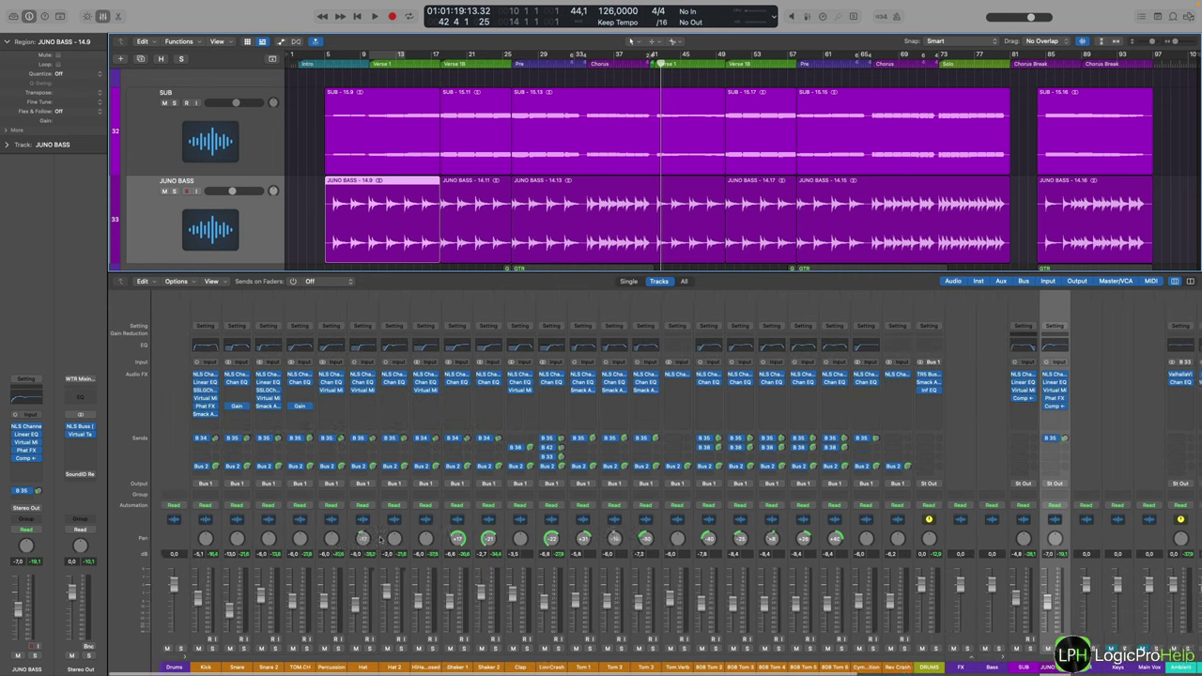
{"action": "scroll", "coordinate": [454, 581], "scroll_direction": "right", "scroll_amount": 5}
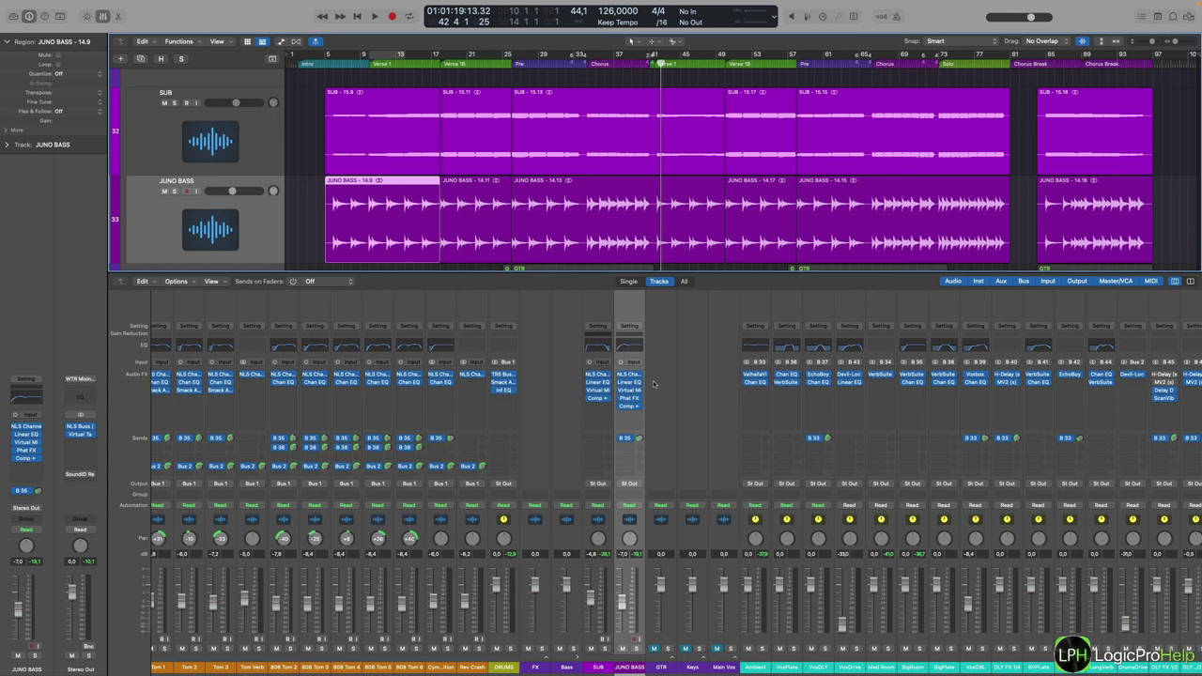
{"action": "left_click", "coordinate": [573, 655]}
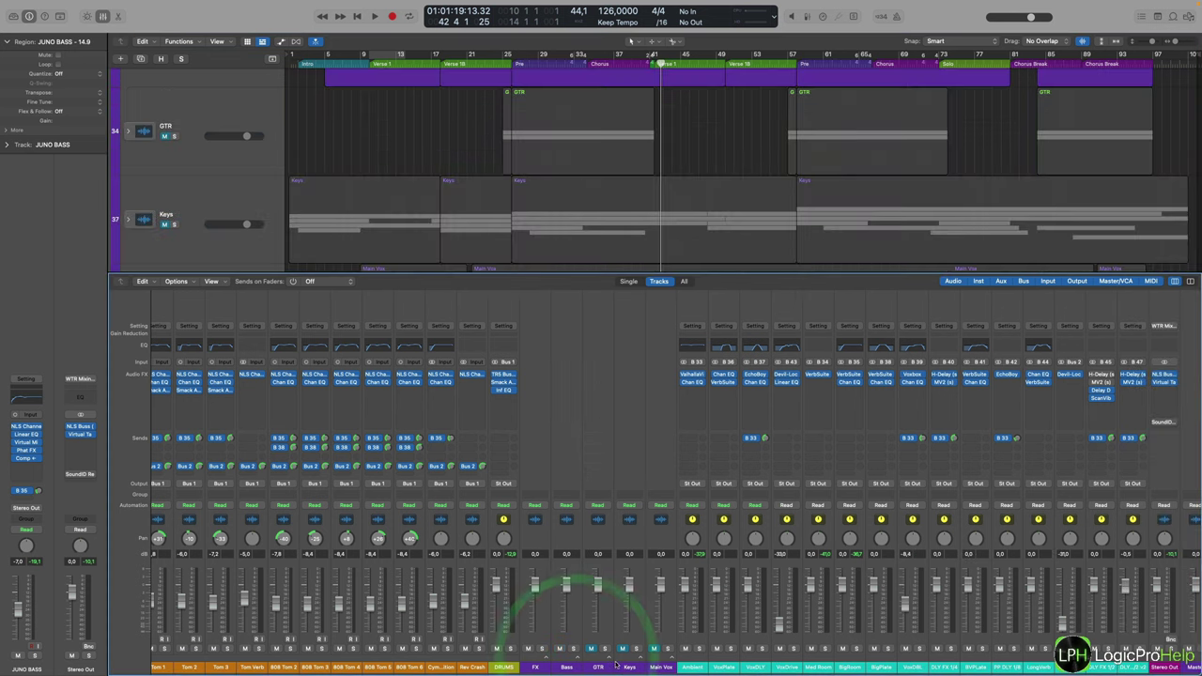